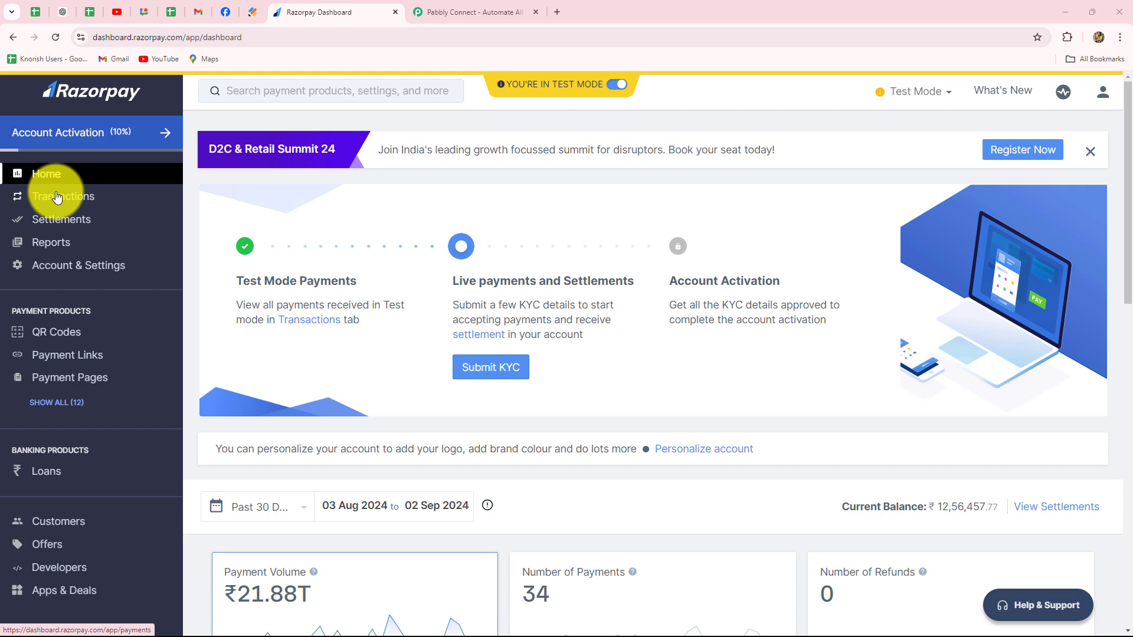
- Open the Transactions section in Razorpay and look through the list of recent test payments
{"action": "left_click", "coordinate": [56, 196]}
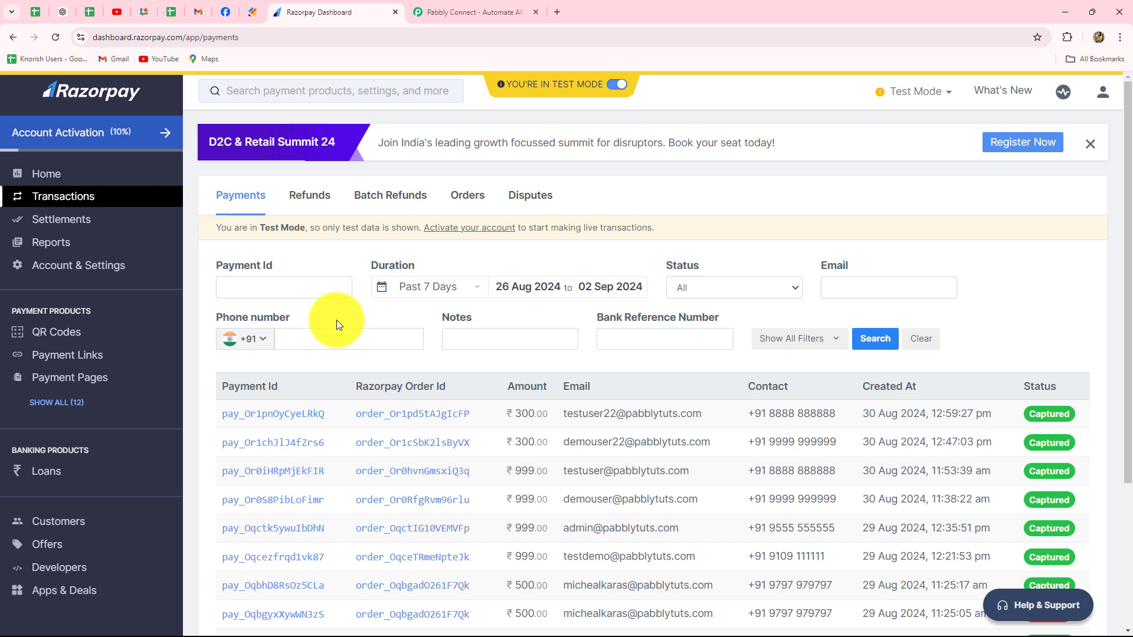
{"action": "scroll", "coordinate": [476, 359], "scroll_direction": "down", "scroll_amount": 2}
{"action": "scroll", "coordinate": [476, 359], "scroll_direction": "up", "scroll_amount": 2}
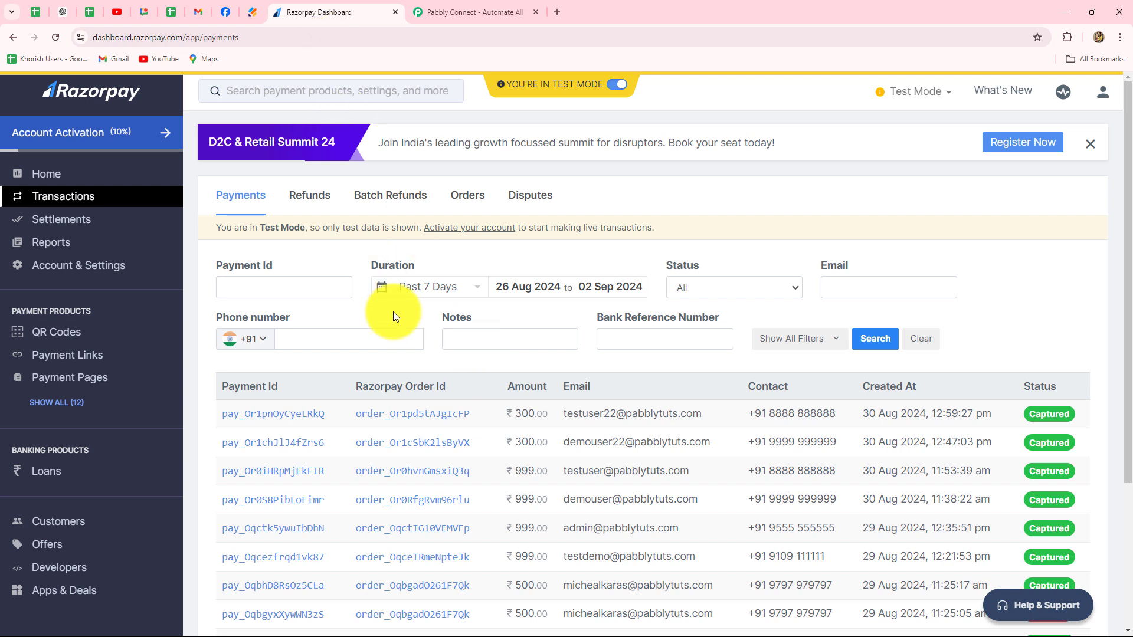
- Switch to the Pabbly Connect website, sign in and access the Pabbly Connect application
{"action": "left_click", "coordinate": [444, 10]}
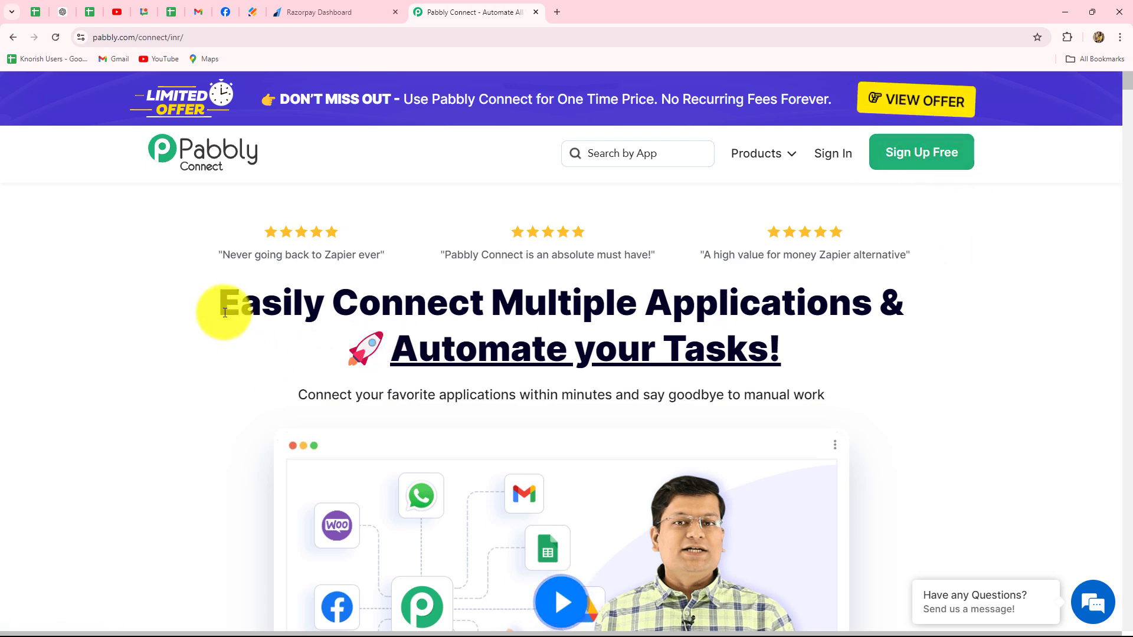
{"action": "left_click_drag", "start_coordinate": [225, 313], "coordinate": [841, 359]}
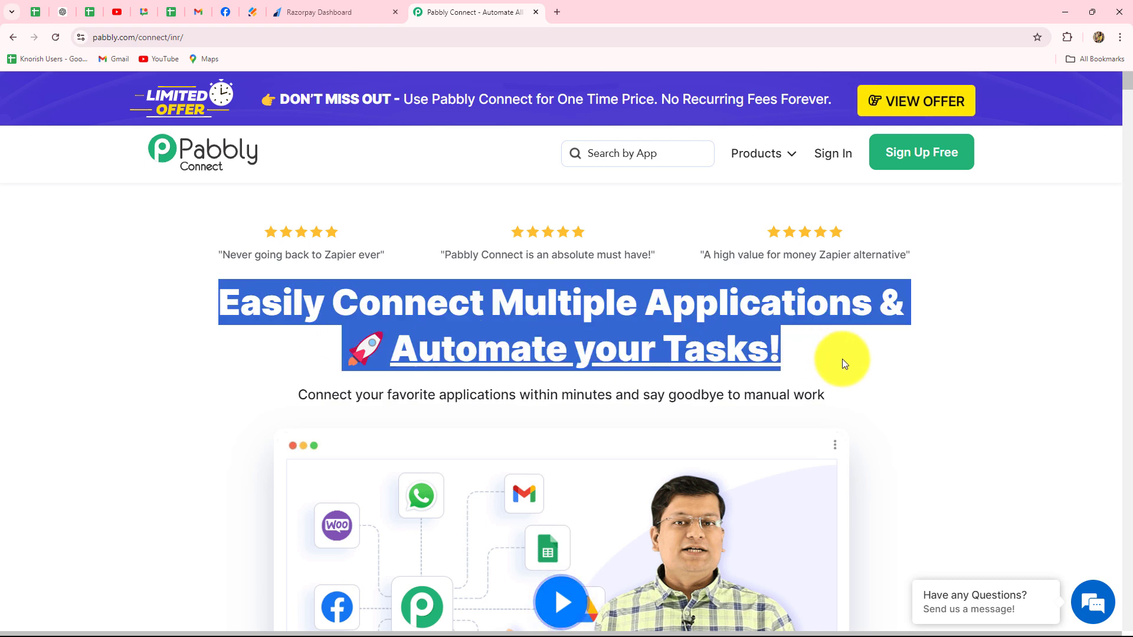
{"action": "left_click", "coordinate": [840, 358]}
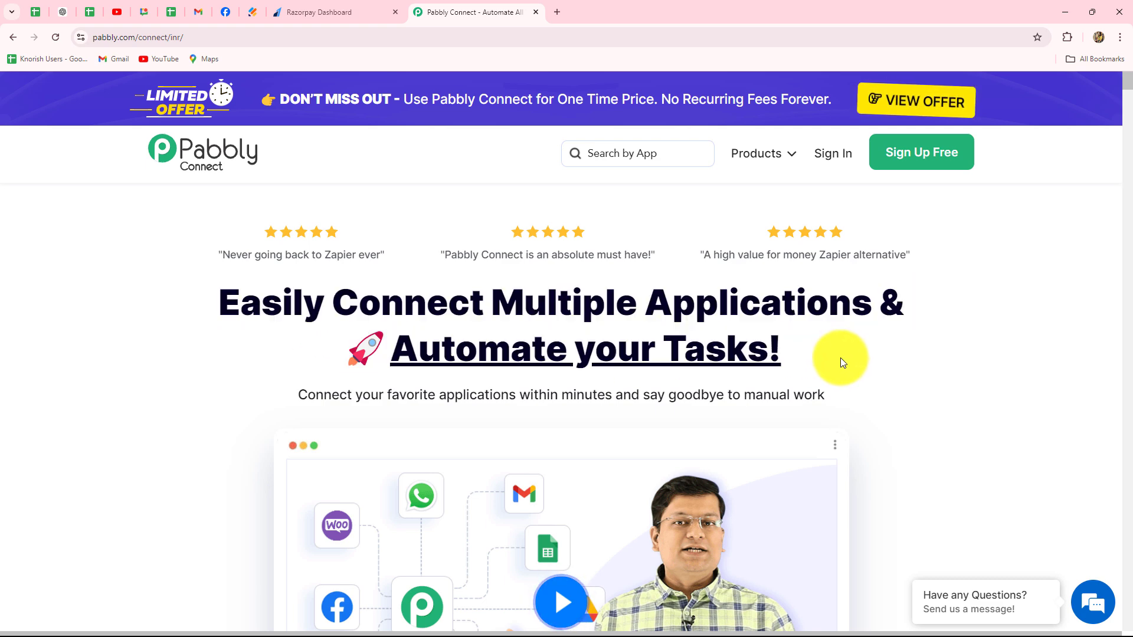
{"action": "left_click", "coordinate": [821, 158]}
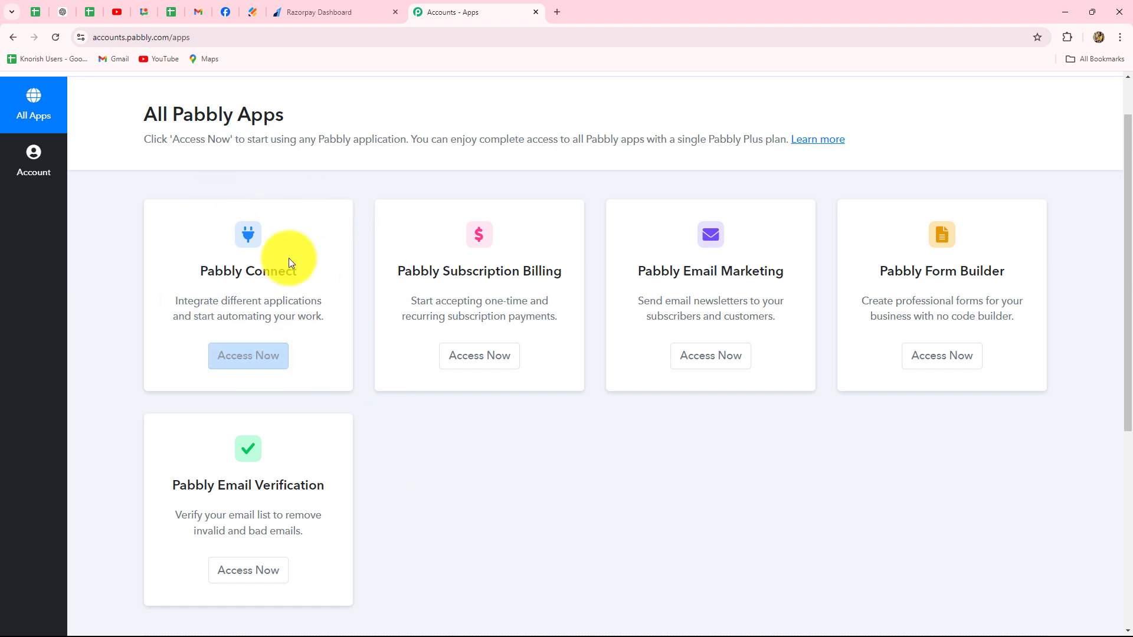
{"action": "double_click", "coordinate": [221, 271]}
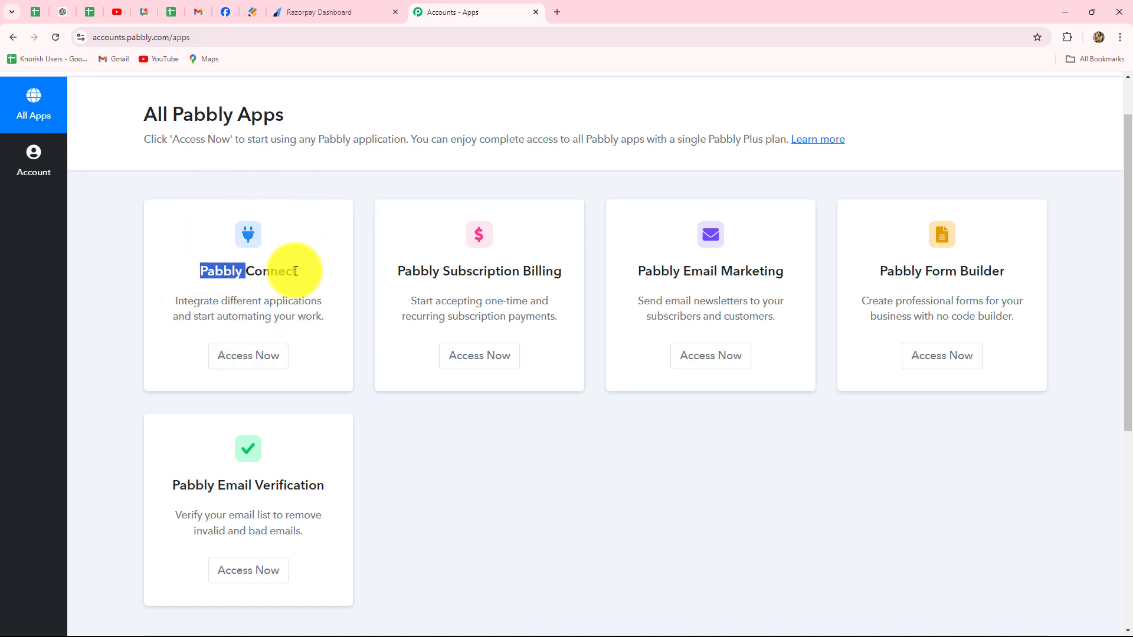
{"action": "left_click", "coordinate": [256, 359]}
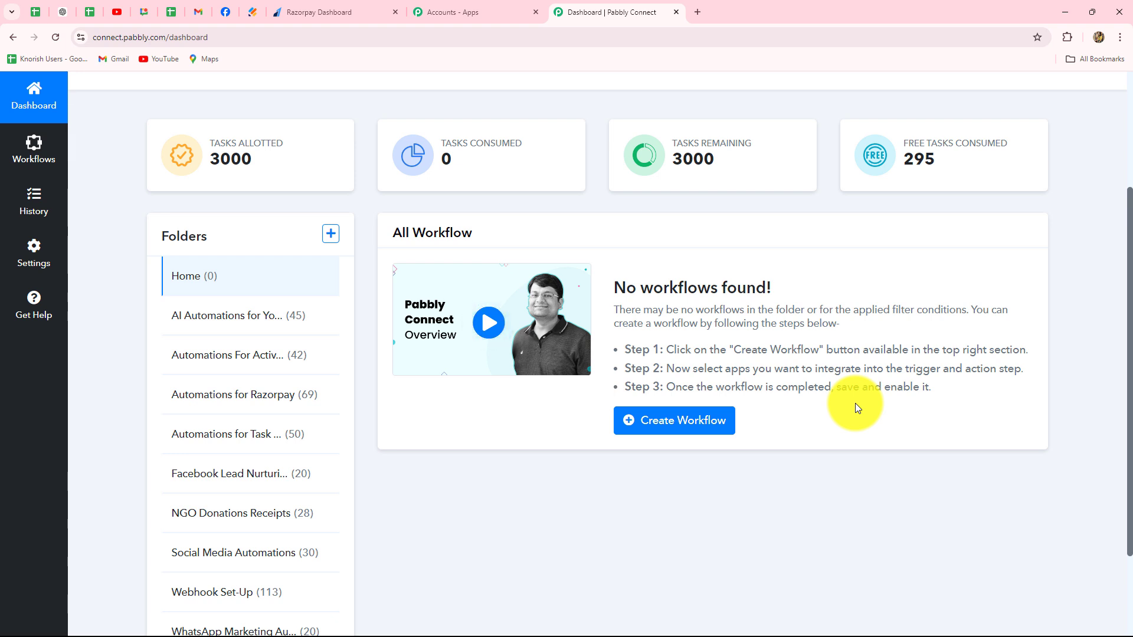
- Create a workflow named "Automate Razorpay Using Pabbly Connect" in the "Automations for Razorpay" folder
{"action": "scroll", "coordinate": [855, 404], "scroll_direction": "down", "scroll_amount": 2}
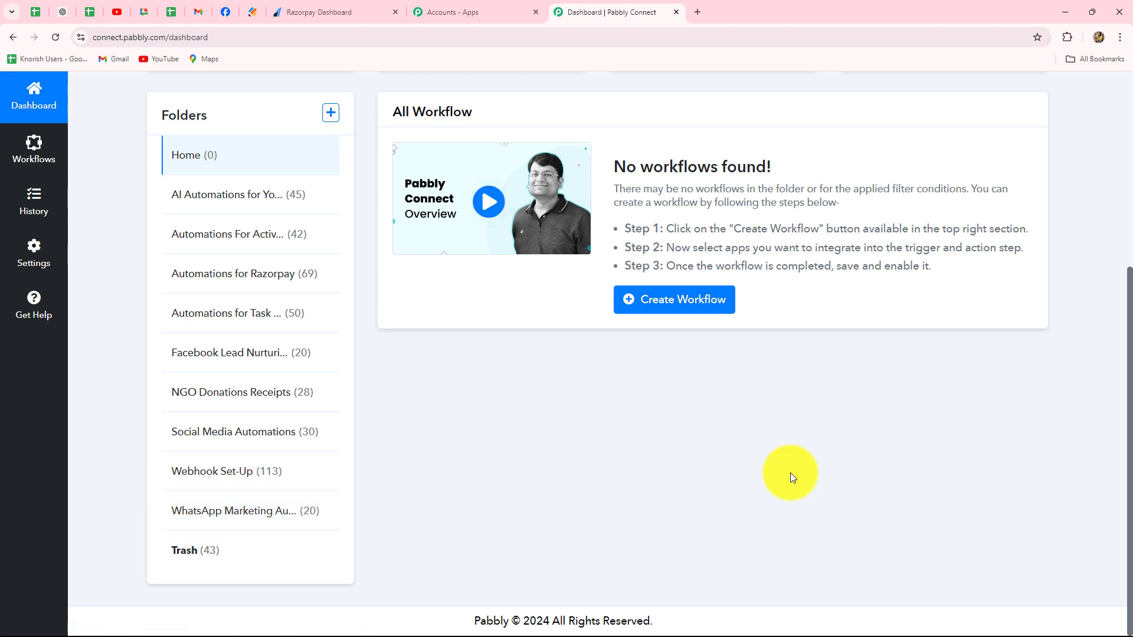
{"action": "scroll", "coordinate": [790, 473], "scroll_direction": "up", "scroll_amount": 4}
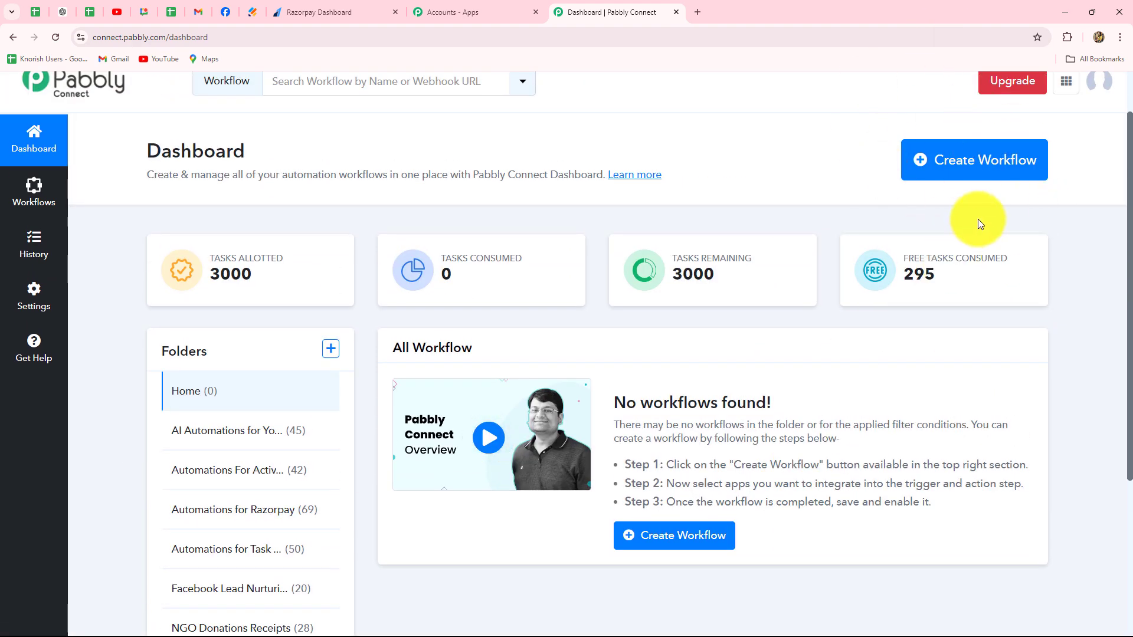
{"action": "left_click", "coordinate": [957, 174]}
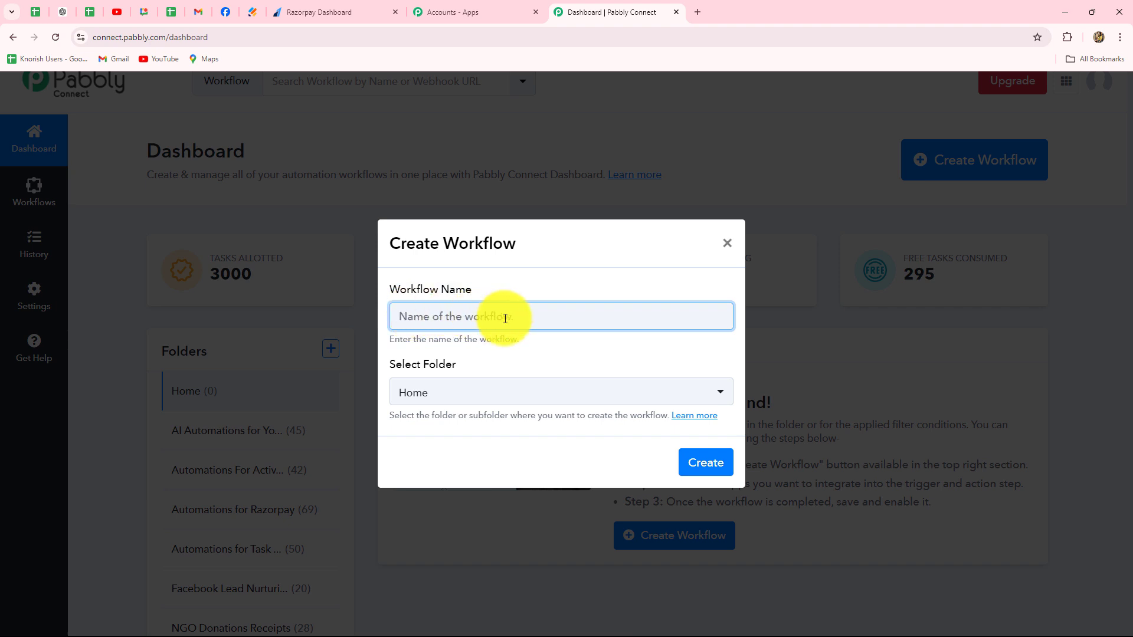
{"action": "type", "text": "Automate Razorpay Using Pabbly Connect"}
{"action": "key", "text": "Tab"}
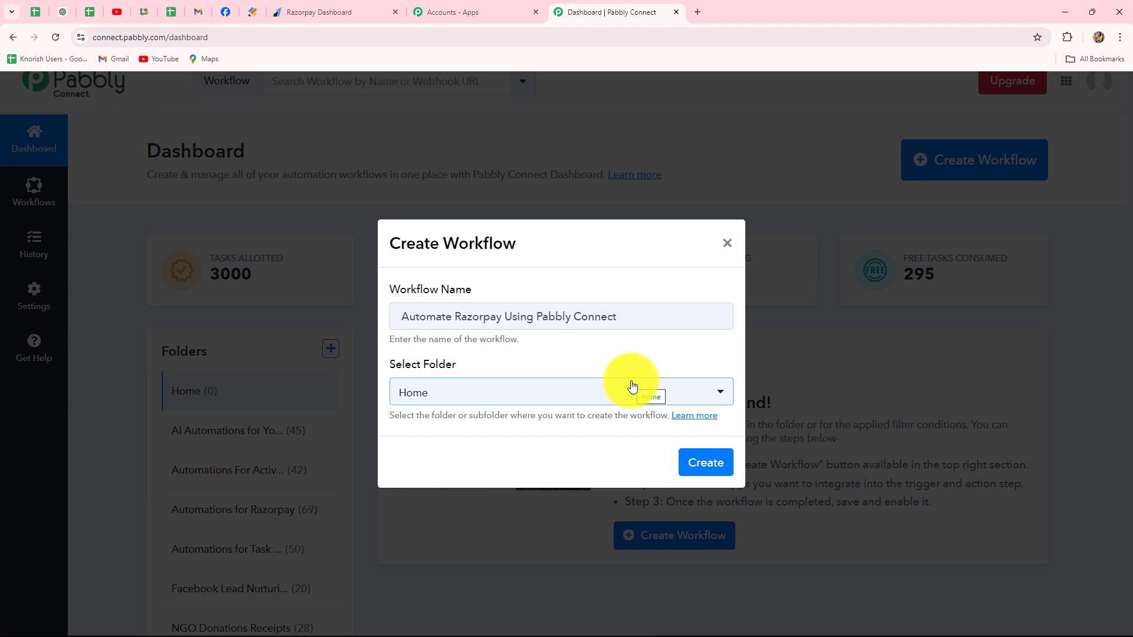
{"action": "left_click", "coordinate": [478, 400]}
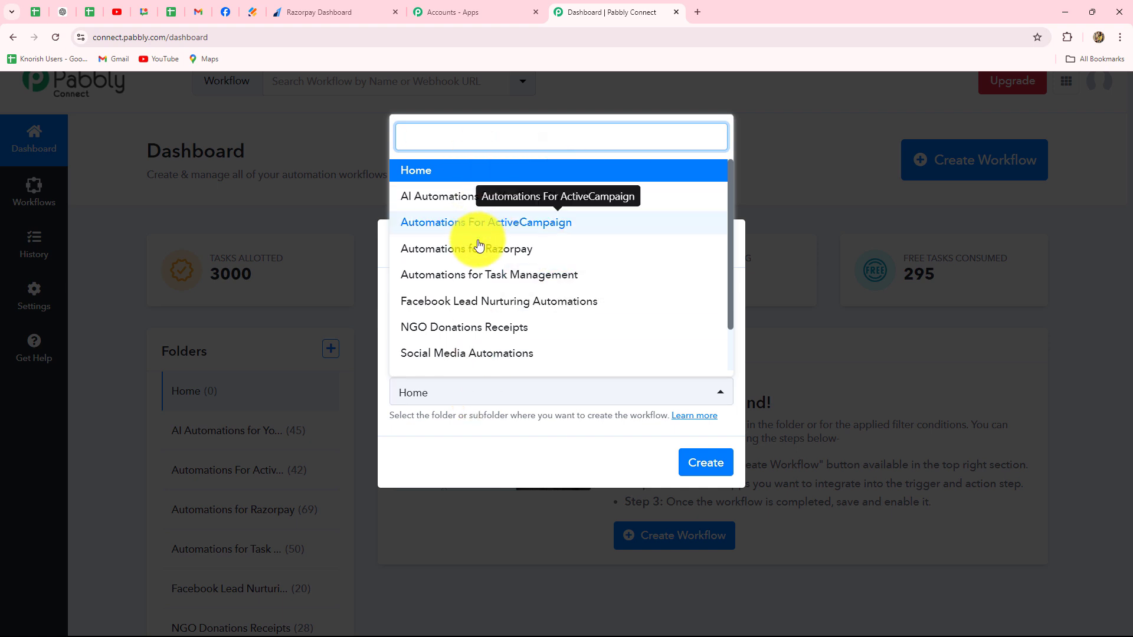
{"action": "scroll", "coordinate": [475, 356], "scroll_direction": "down", "scroll_amount": 1}
{"action": "scroll", "coordinate": [475, 355], "scroll_direction": "up", "scroll_amount": 1}
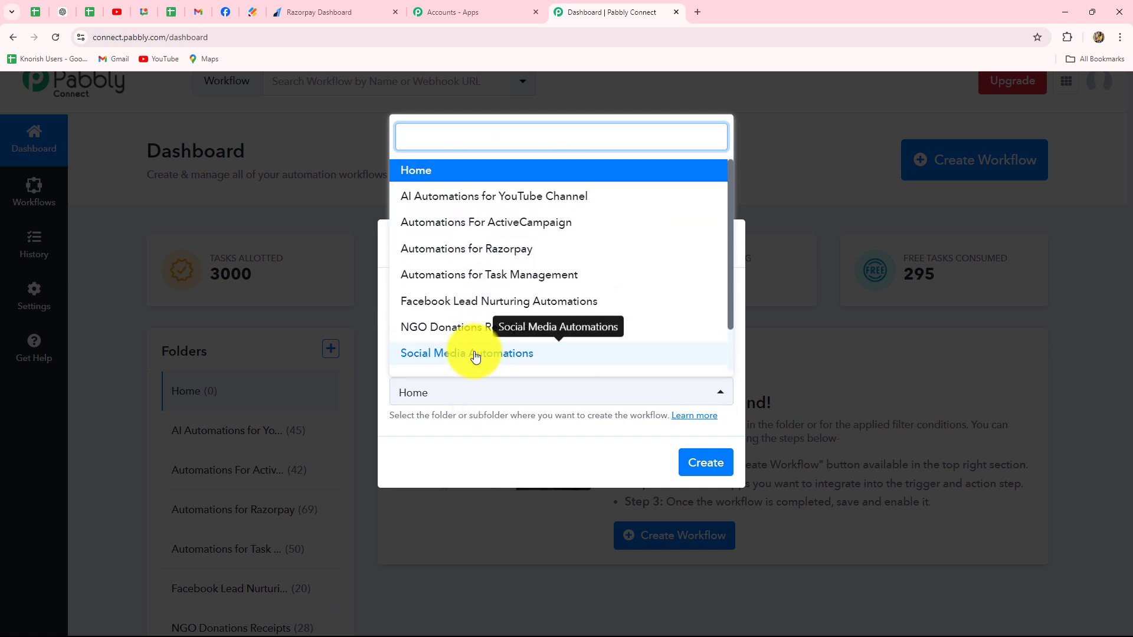
{"action": "left_click", "coordinate": [413, 250]}
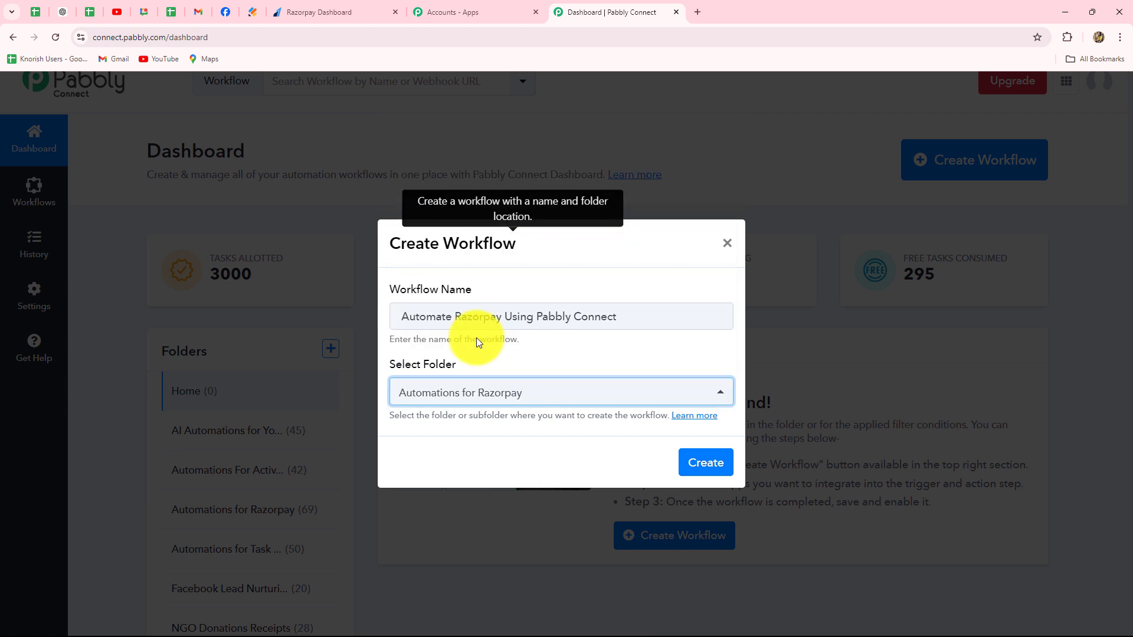
{"action": "left_click", "coordinate": [705, 466]}
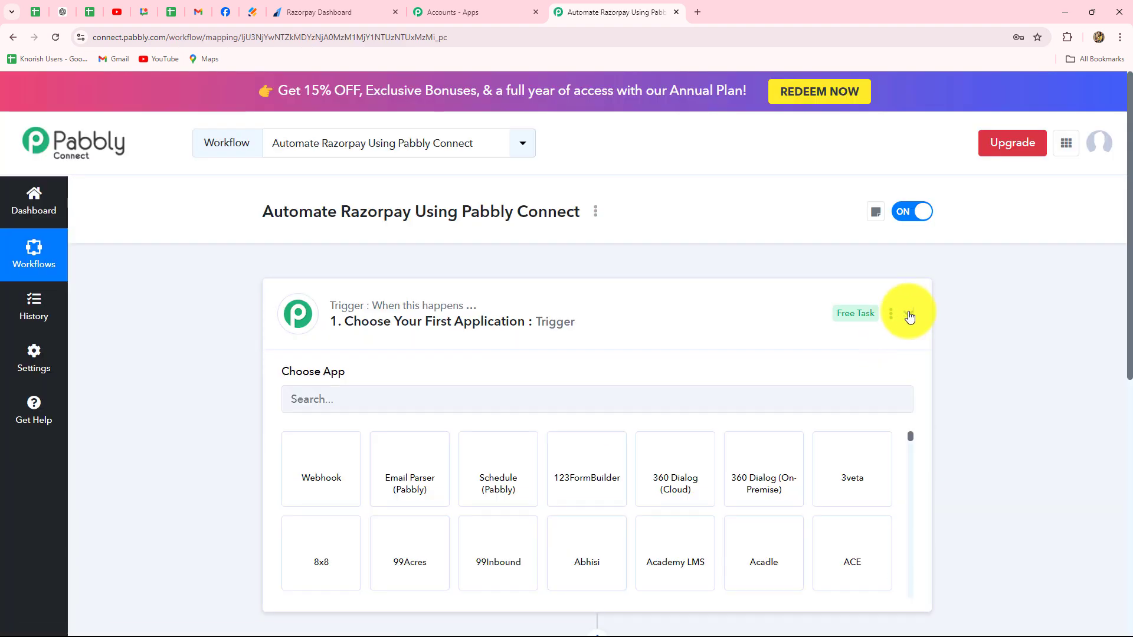
- Search for "Raz" in the trigger step's app list and choose Razorpay as the trigger application
{"action": "left_click", "coordinate": [909, 314]}
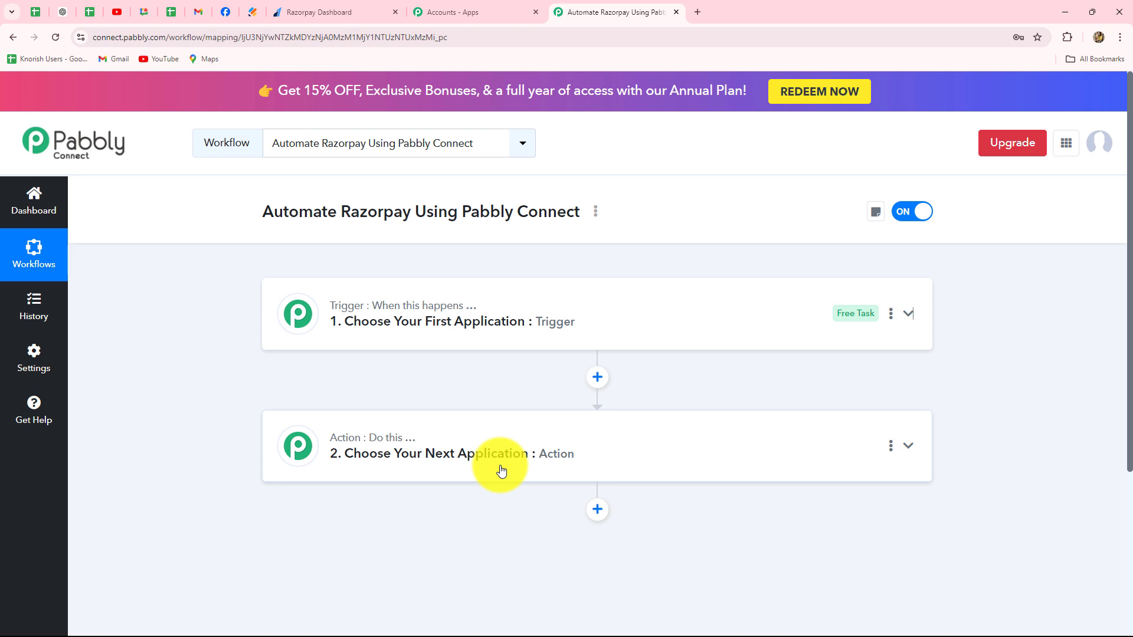
{"action": "left_click", "coordinate": [404, 306]}
{"action": "scroll", "coordinate": [227, 342], "scroll_direction": "down", "scroll_amount": 2}
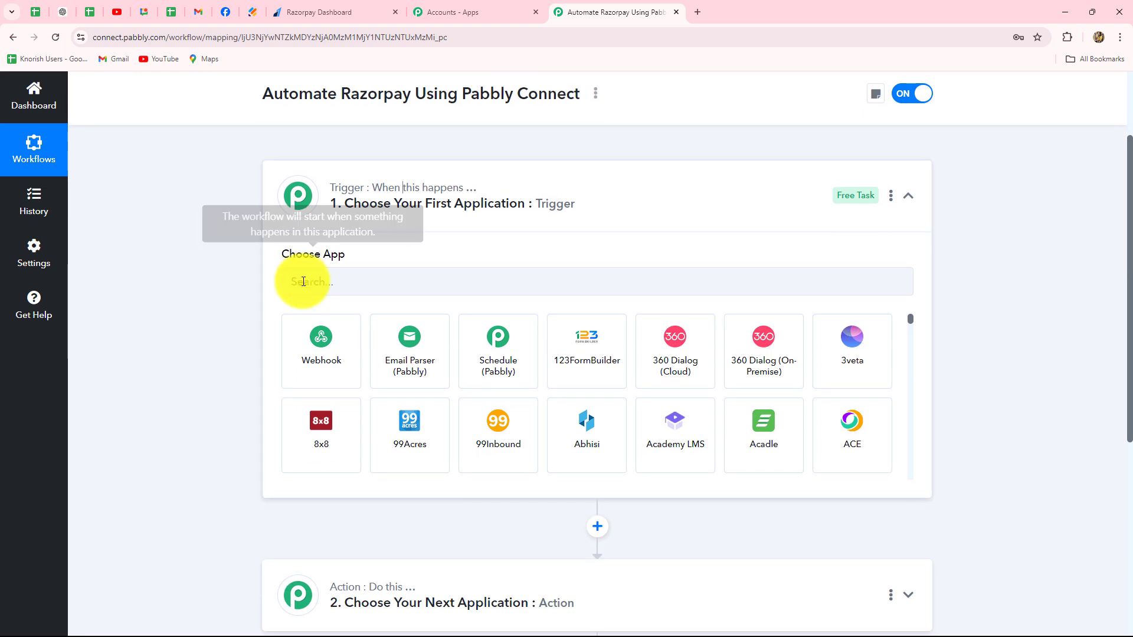
{"action": "left_click", "coordinate": [303, 281]}
{"action": "type", "text": "Raz"}
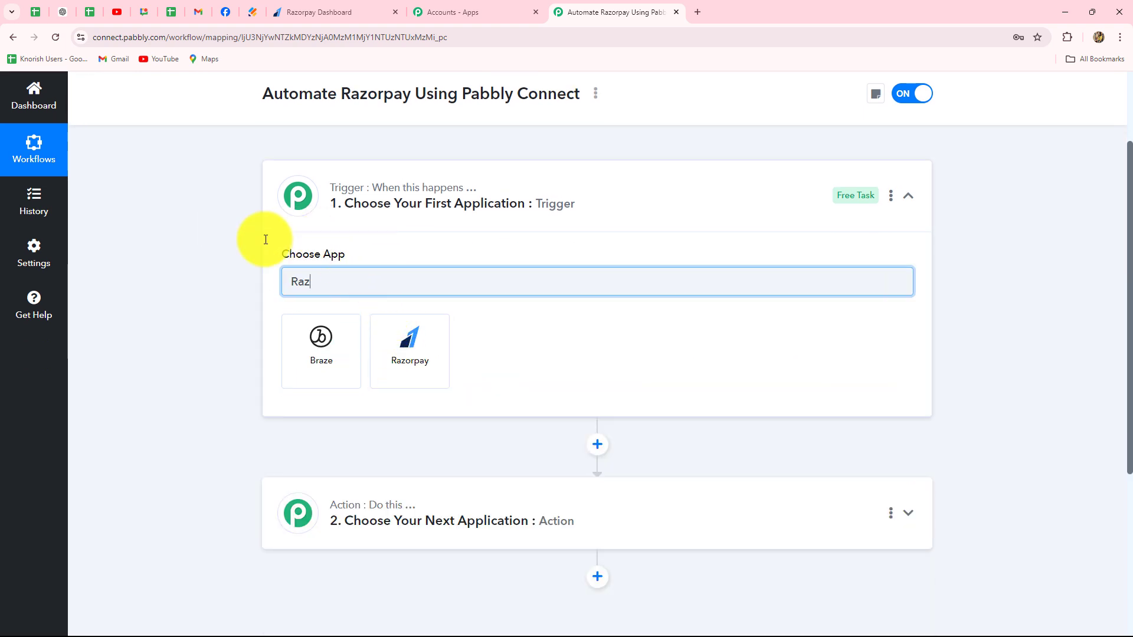
{"action": "left_click", "coordinate": [415, 365]}
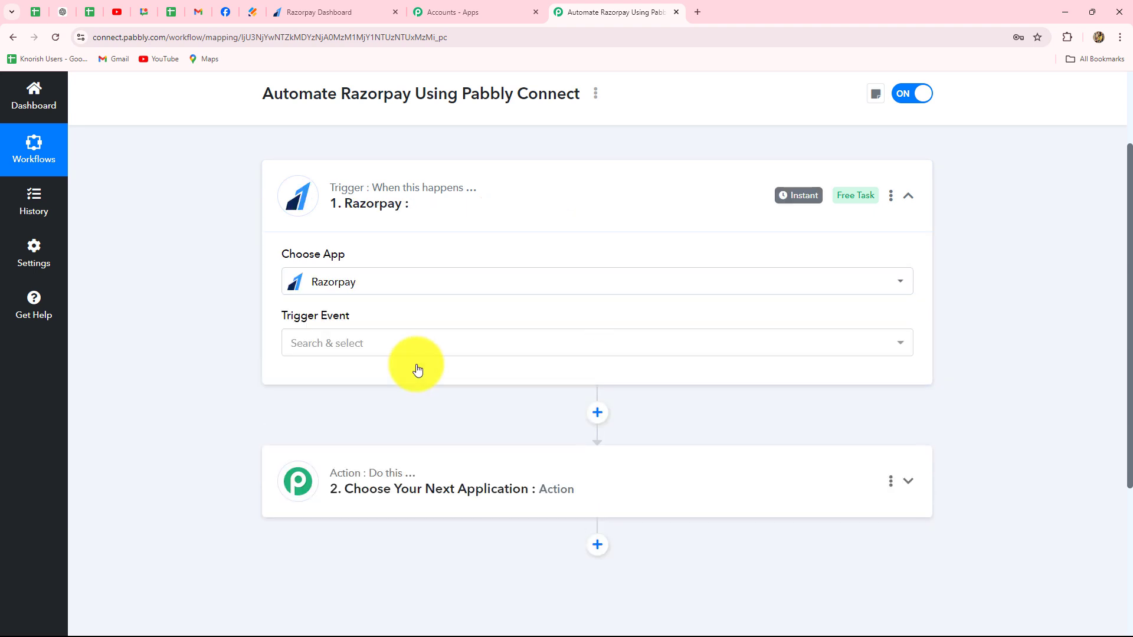
- Review the available Razorpay trigger events and select Payment Captured as the trigger event
{"action": "left_click", "coordinate": [331, 349]}
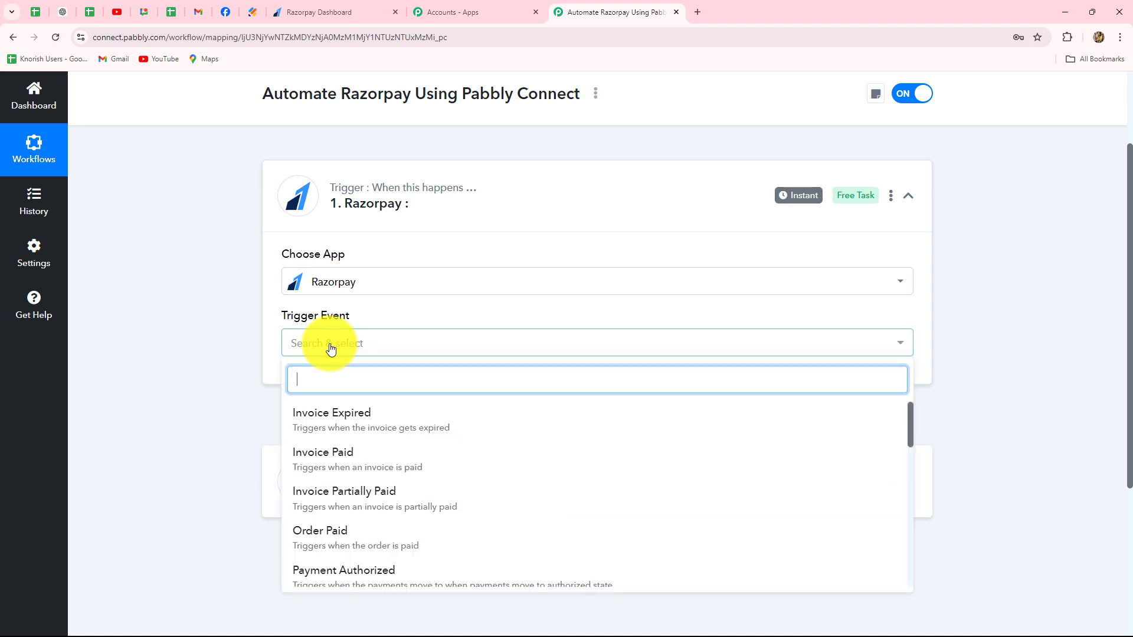
{"action": "scroll", "coordinate": [166, 365], "scroll_direction": "down", "scroll_amount": 4}
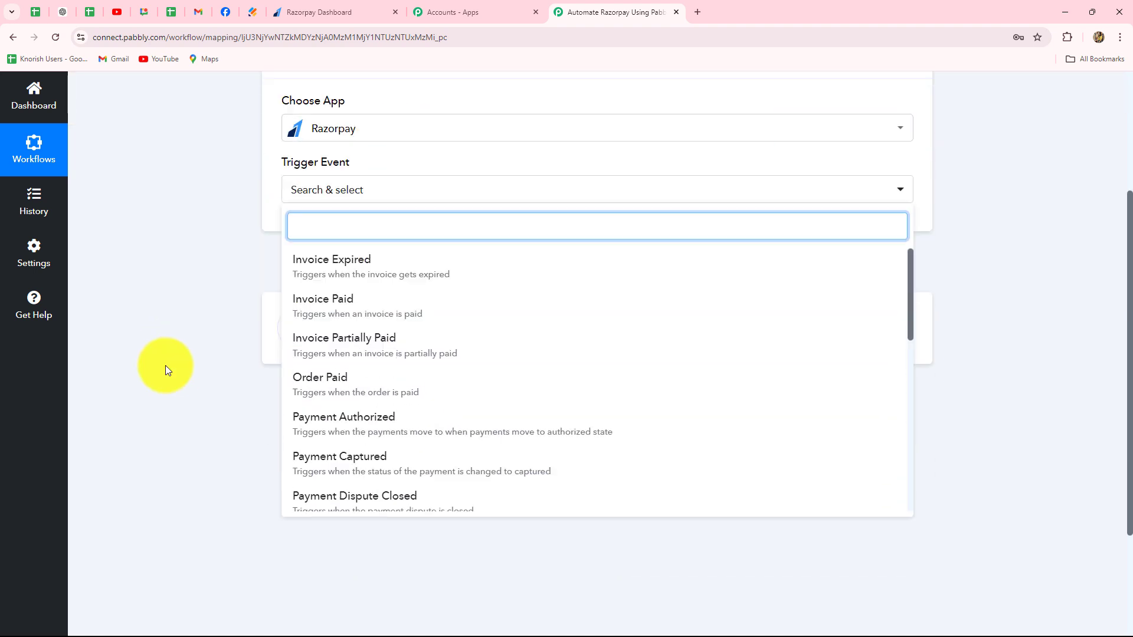
{"action": "scroll", "coordinate": [166, 366], "scroll_direction": "up", "scroll_amount": 2}
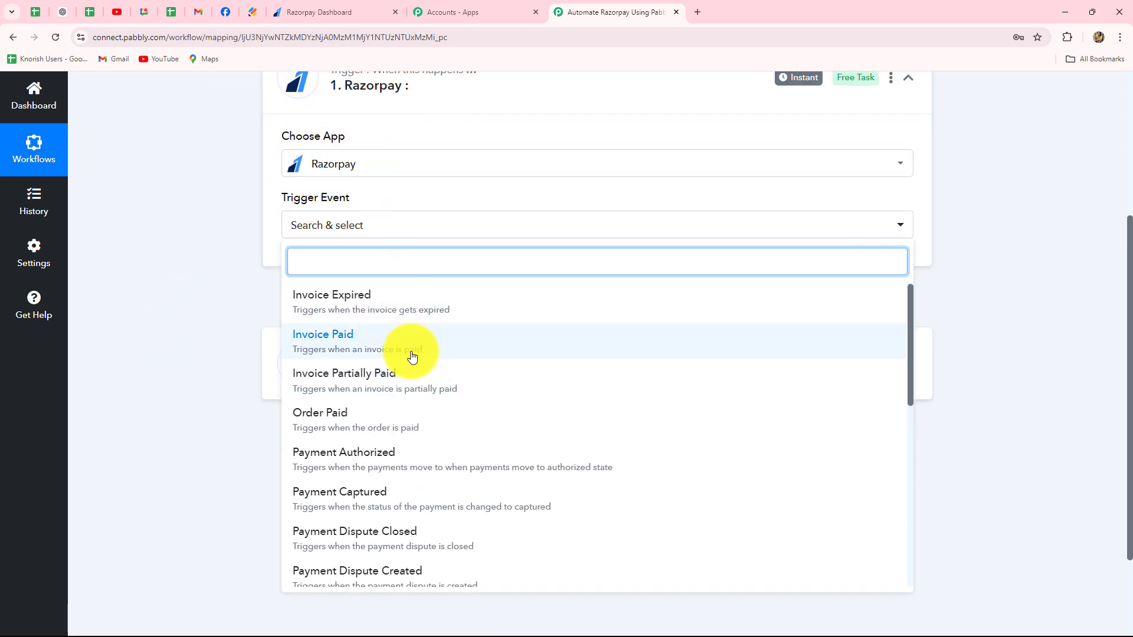
{"action": "scroll", "coordinate": [412, 356], "scroll_direction": "down", "scroll_amount": 5}
{"action": "scroll", "coordinate": [412, 413], "scroll_direction": "down", "scroll_amount": 4}
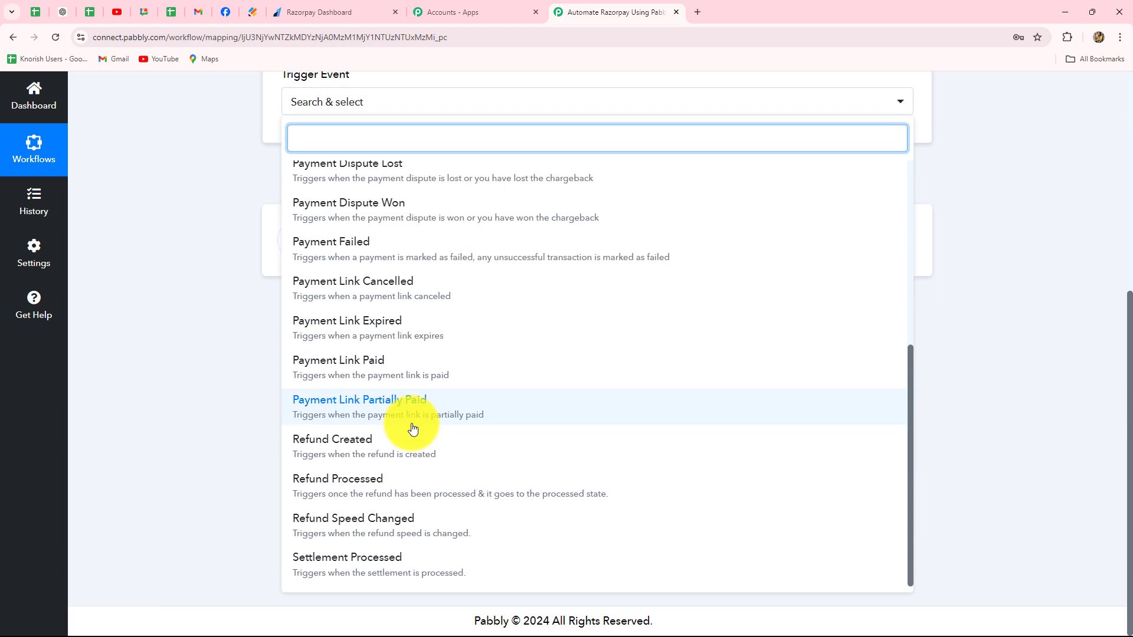
{"action": "scroll", "coordinate": [412, 428], "scroll_direction": "up", "scroll_amount": 6}
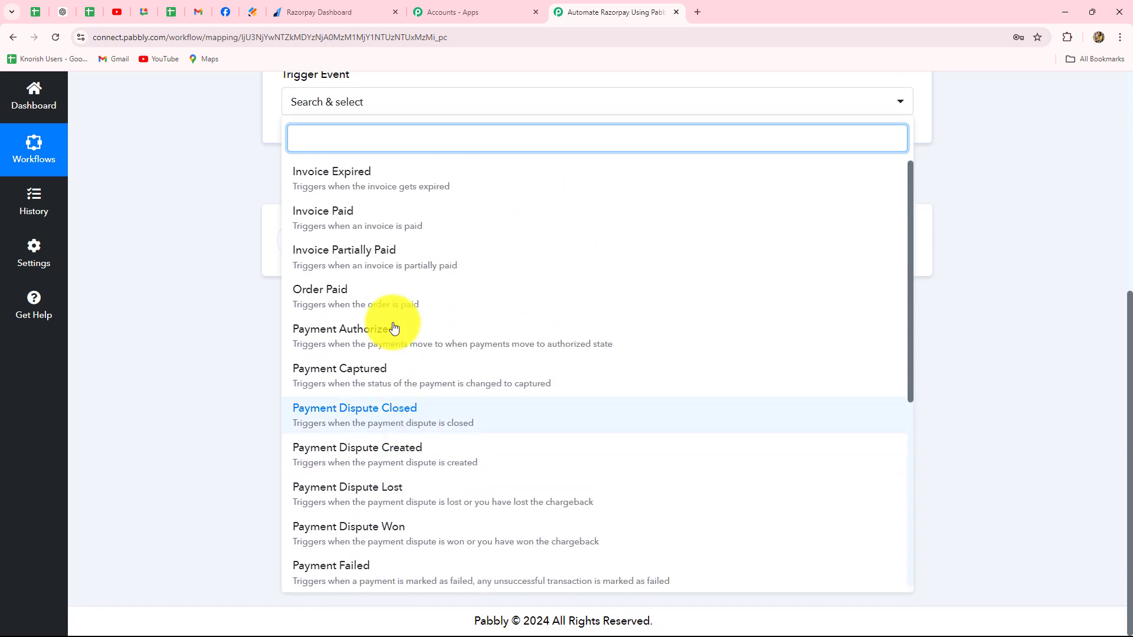
{"action": "left_click", "coordinate": [371, 387]}
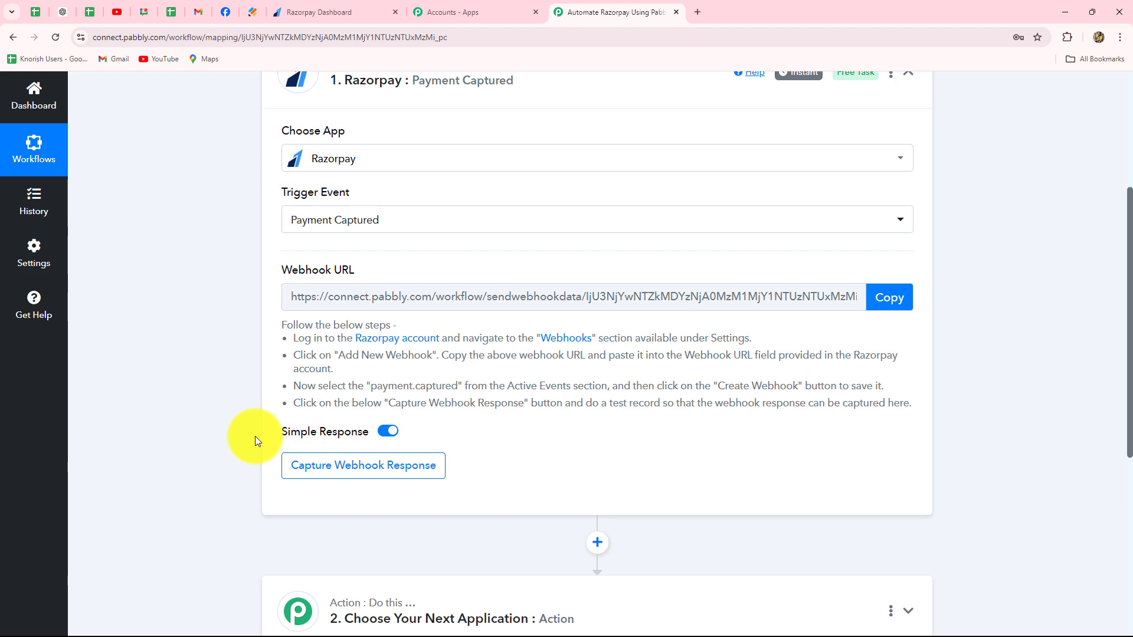
- Read the webhook setup instructions for the Razorpay trigger and copy its webhook URL
{"action": "scroll", "coordinate": [255, 437], "scroll_direction": "up", "scroll_amount": 3}
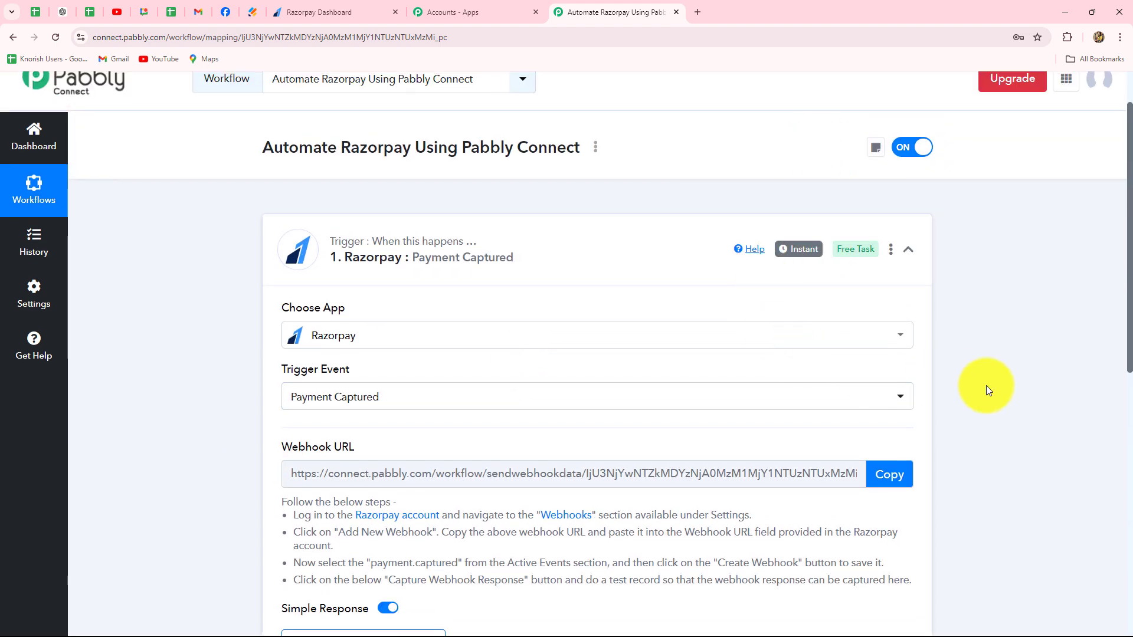
{"action": "scroll", "coordinate": [1104, 436], "scroll_direction": "down", "scroll_amount": 4}
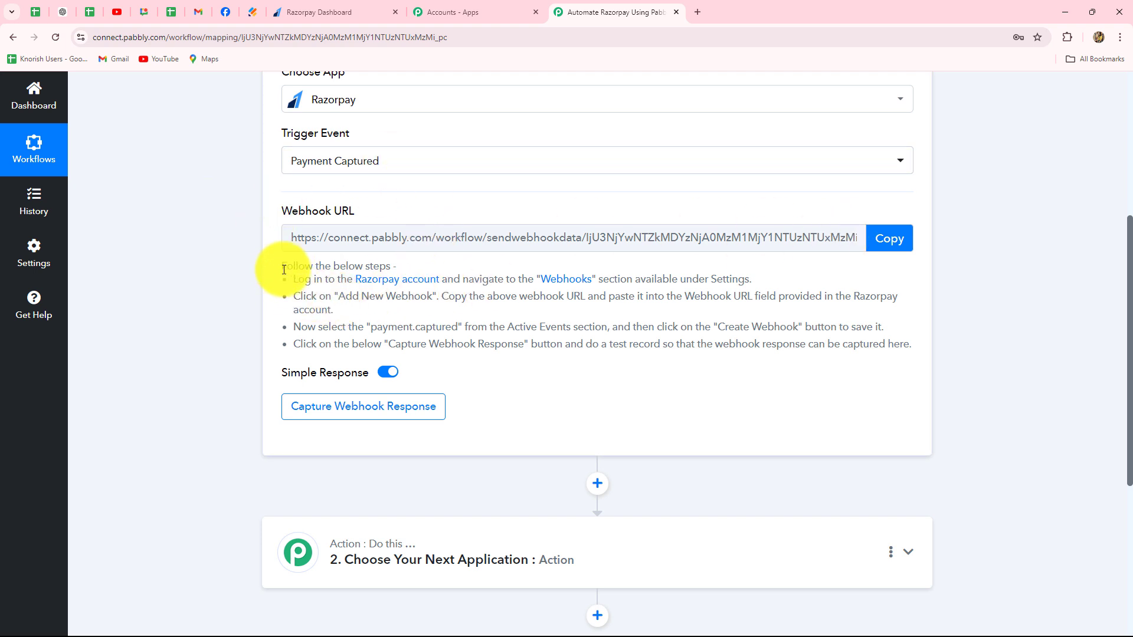
{"action": "left_click_drag", "start_coordinate": [291, 277], "coordinate": [869, 359]}
{"action": "left_click", "coordinate": [696, 336]}
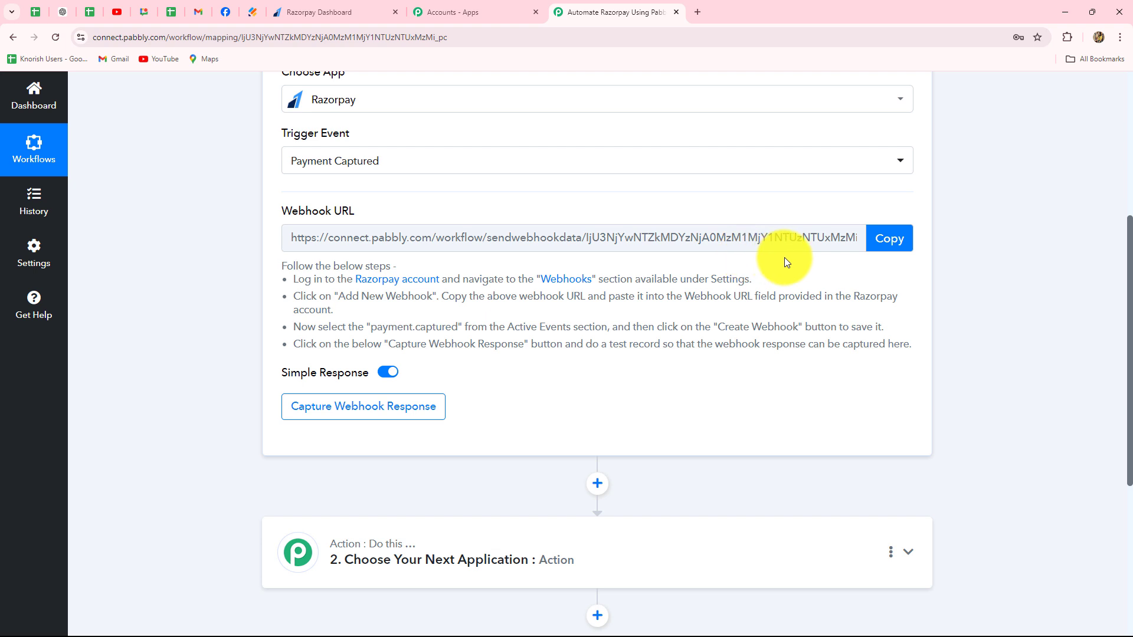
{"action": "scroll", "coordinate": [784, 257], "scroll_direction": "up", "scroll_amount": 1}
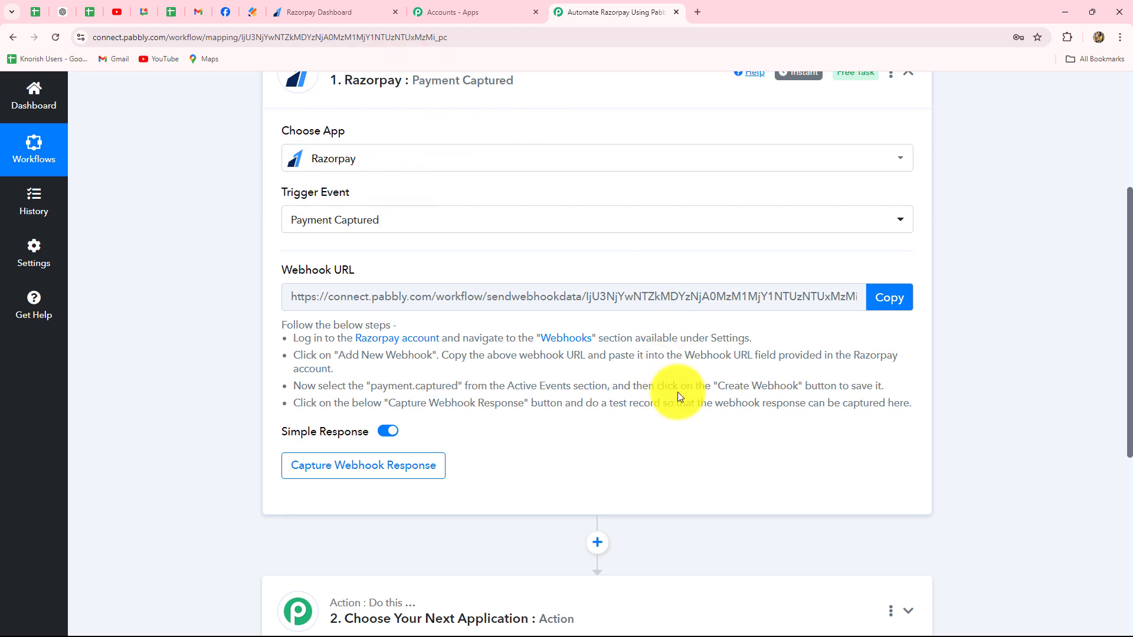
{"action": "left_click", "coordinate": [879, 297]}
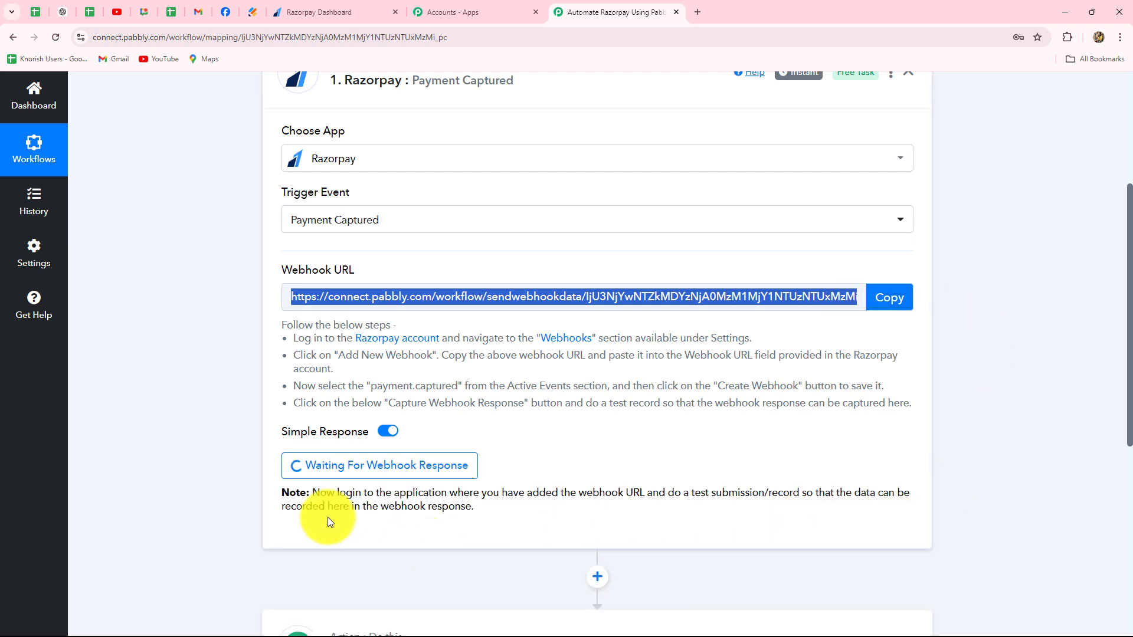
- Switch to the Razorpay dashboard and open the Webhooks list under the website and app settings
{"action": "left_click", "coordinate": [342, 10]}
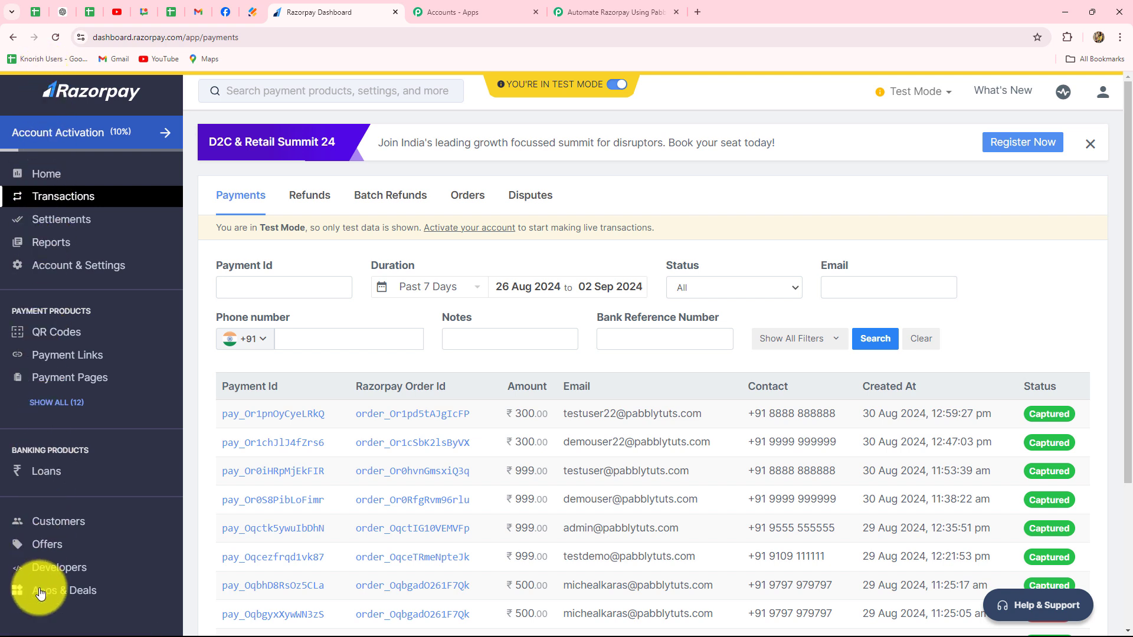
{"action": "left_click", "coordinate": [110, 265]}
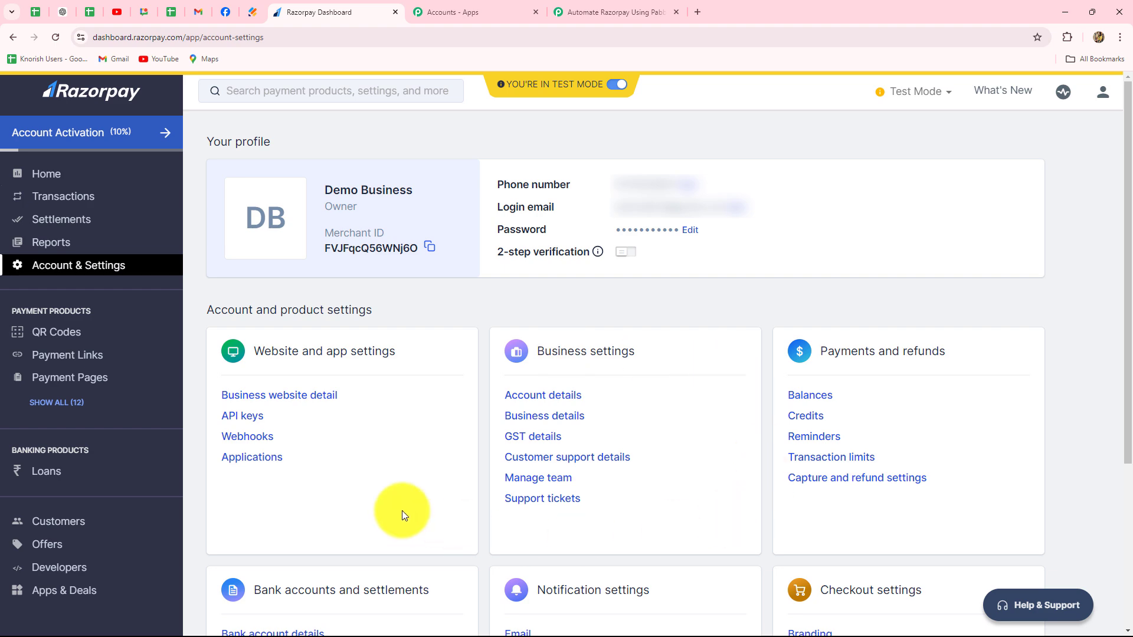
{"action": "left_click", "coordinate": [270, 437]}
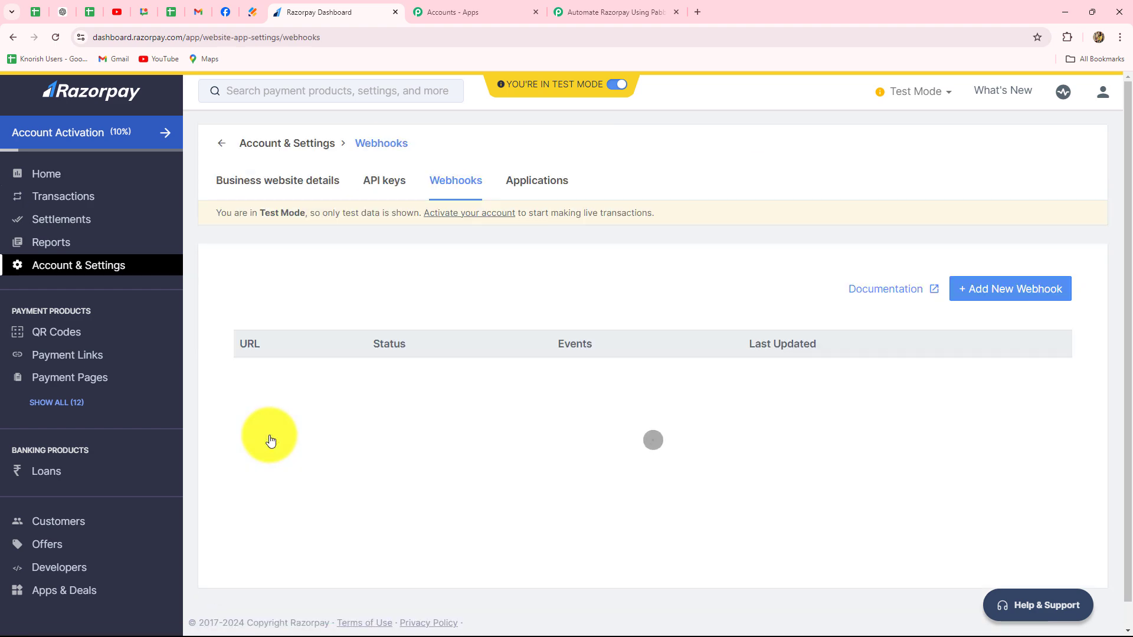
{"action": "scroll", "coordinate": [582, 362], "scroll_direction": "down", "scroll_amount": 10}
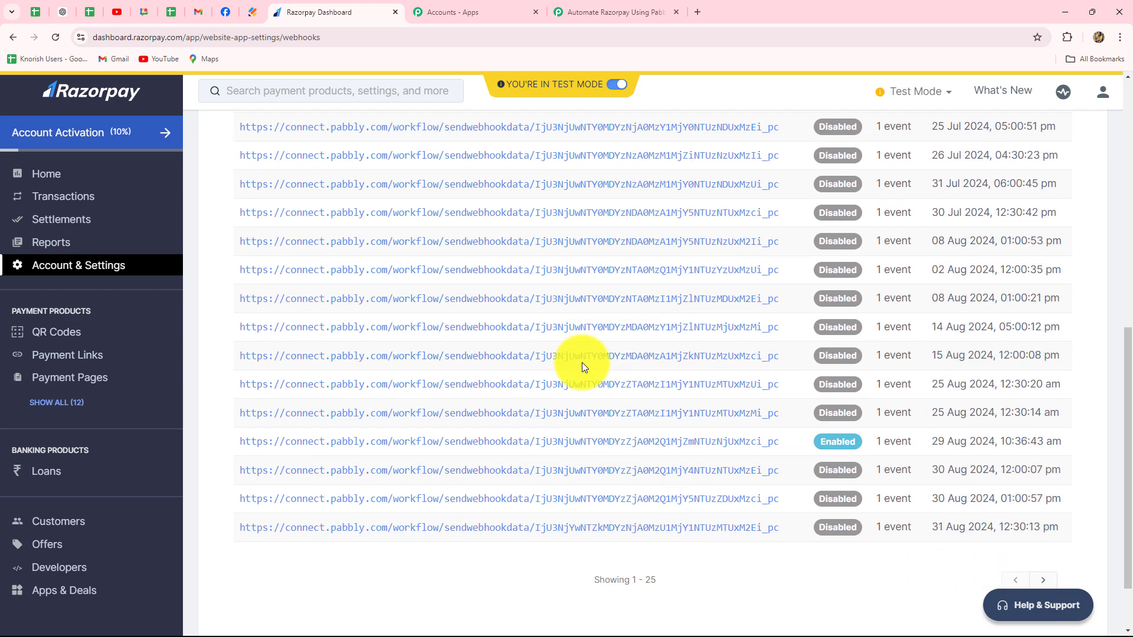
- Start adding a new webhook in Razorpay and paste the copied Pabbly Connect address as its webhook URL
{"action": "scroll", "coordinate": [581, 363], "scroll_direction": "up", "scroll_amount": 10}
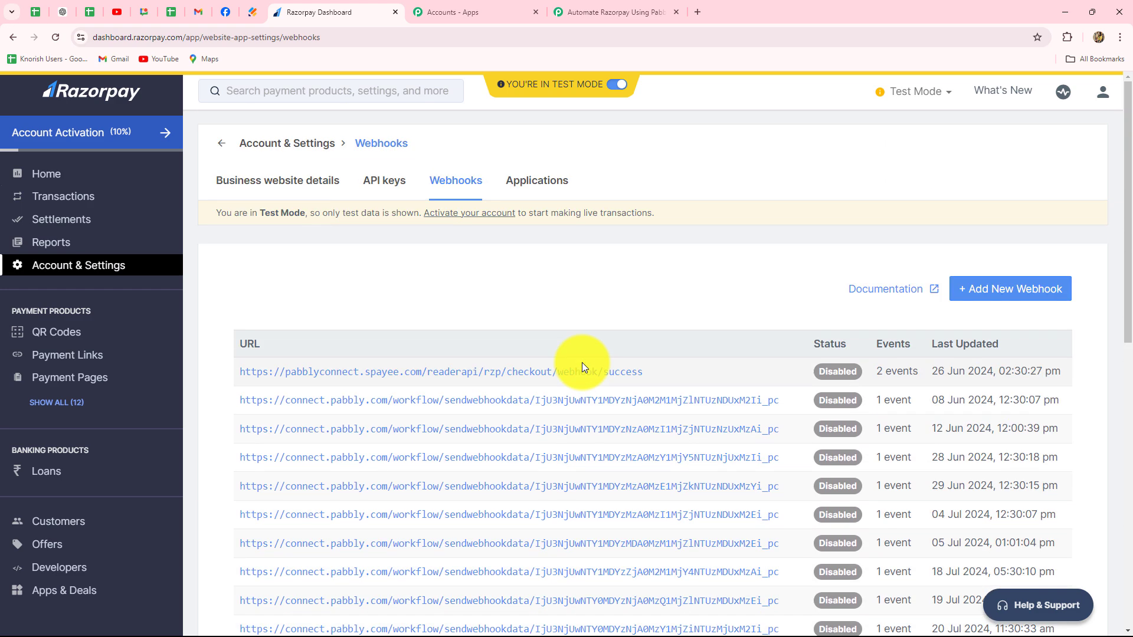
{"action": "left_click", "coordinate": [977, 287]}
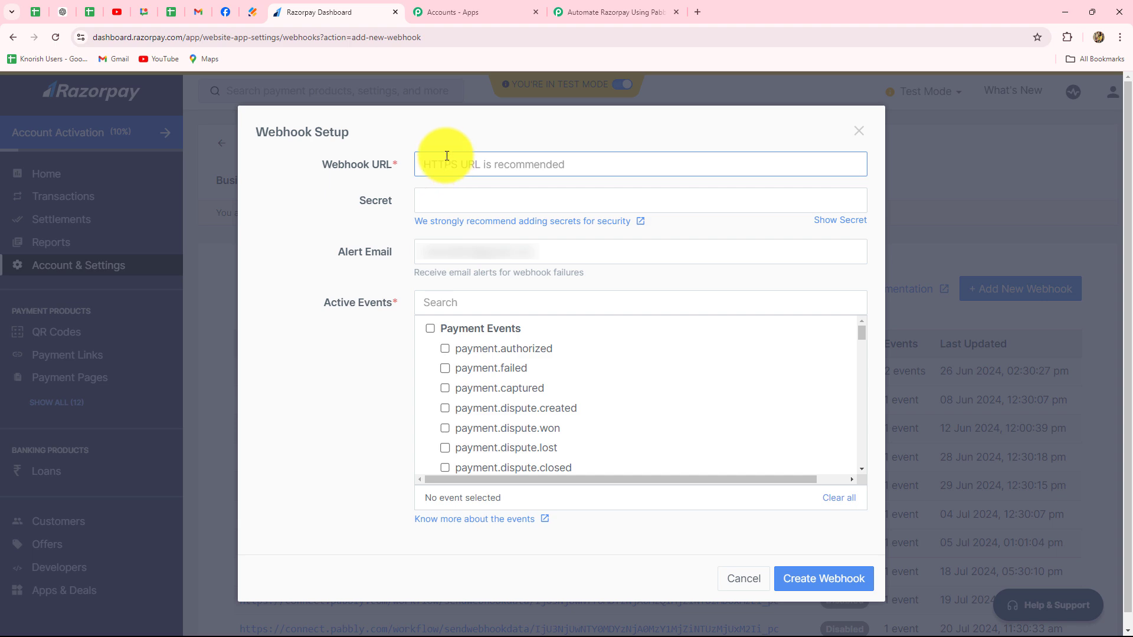
{"action": "key", "text": "ctrl+v"}
{"action": "left_click", "coordinate": [292, 211]}
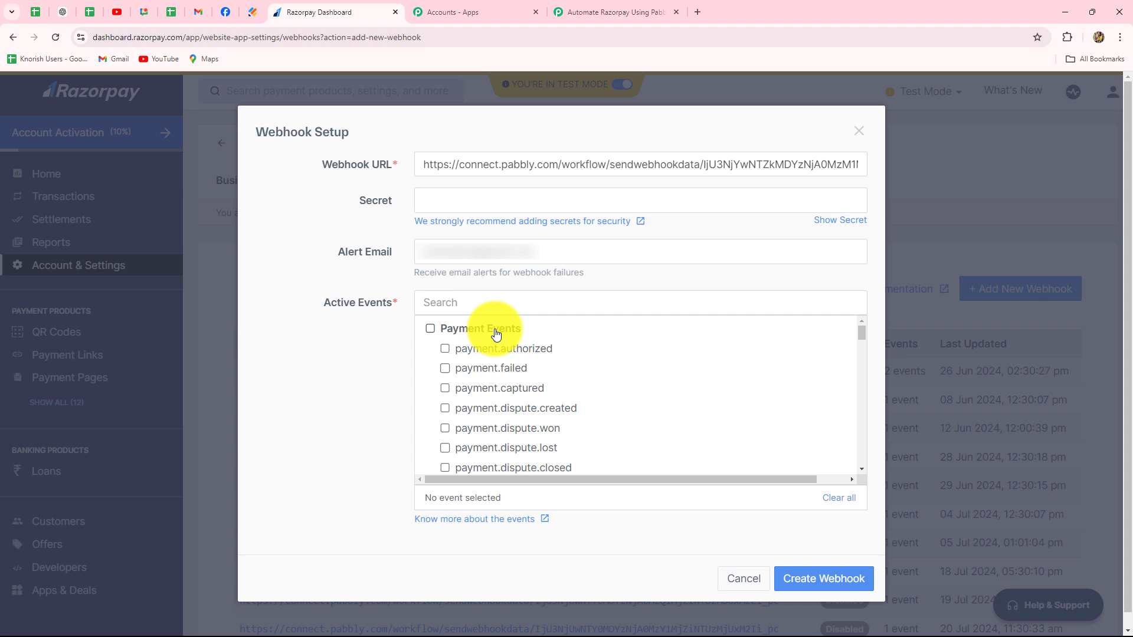
- Check the trigger event in the Pabbly Connect workflow, enable payment.captured as the Razorpay webhook's active event, and create the webhook
{"action": "left_click", "coordinate": [613, 12]}
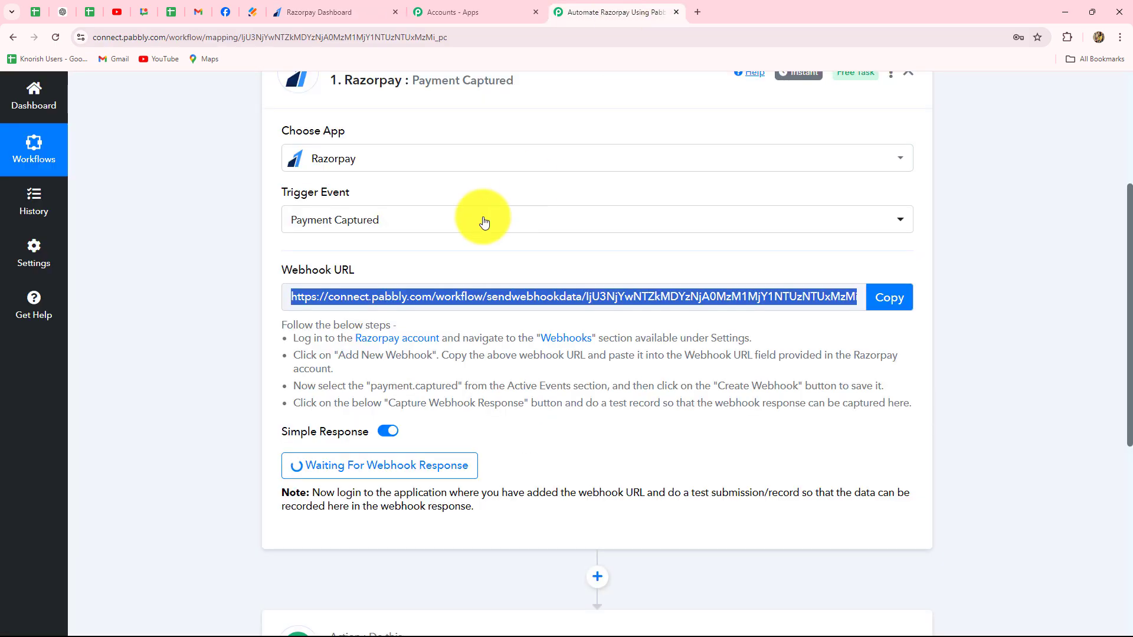
{"action": "left_click", "coordinate": [317, 12]}
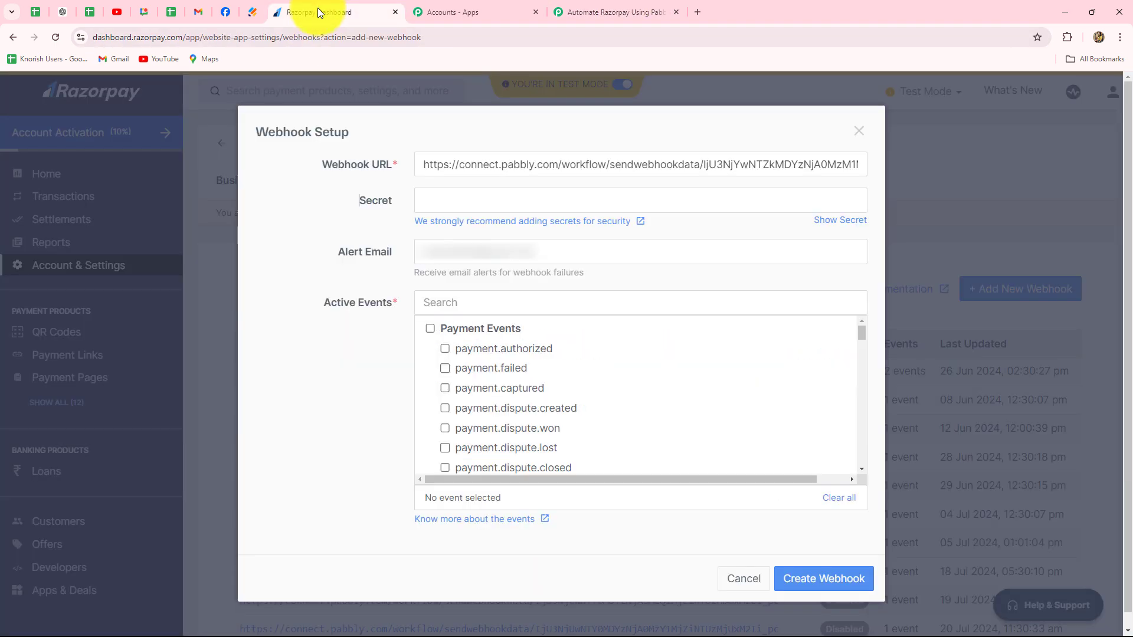
{"action": "left_click", "coordinate": [446, 388]}
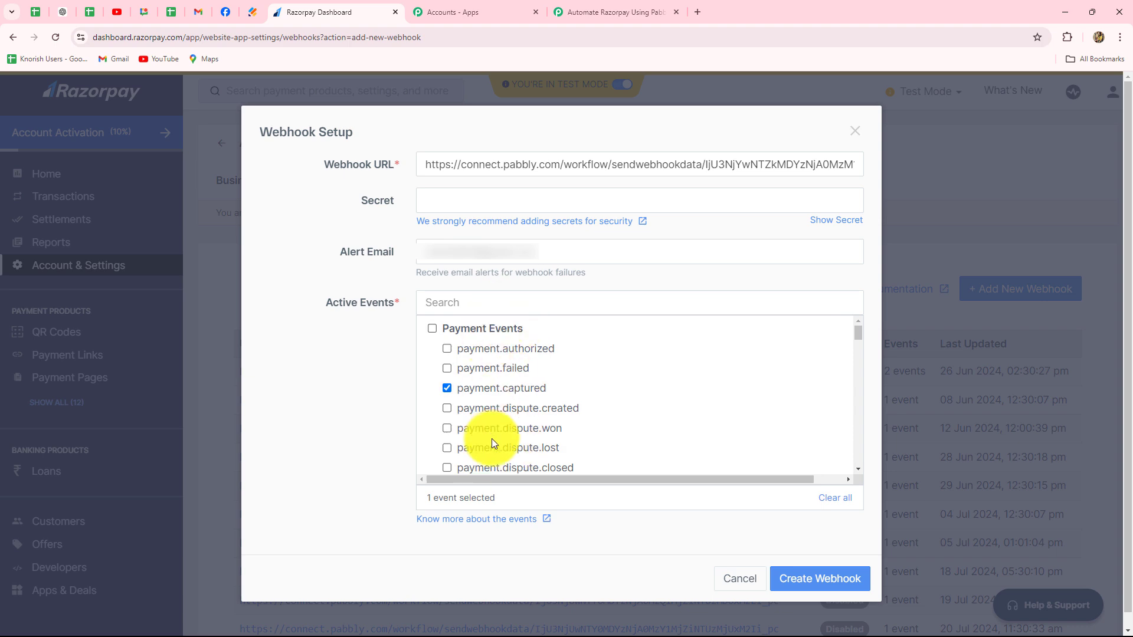
{"action": "left_click", "coordinate": [829, 581]}
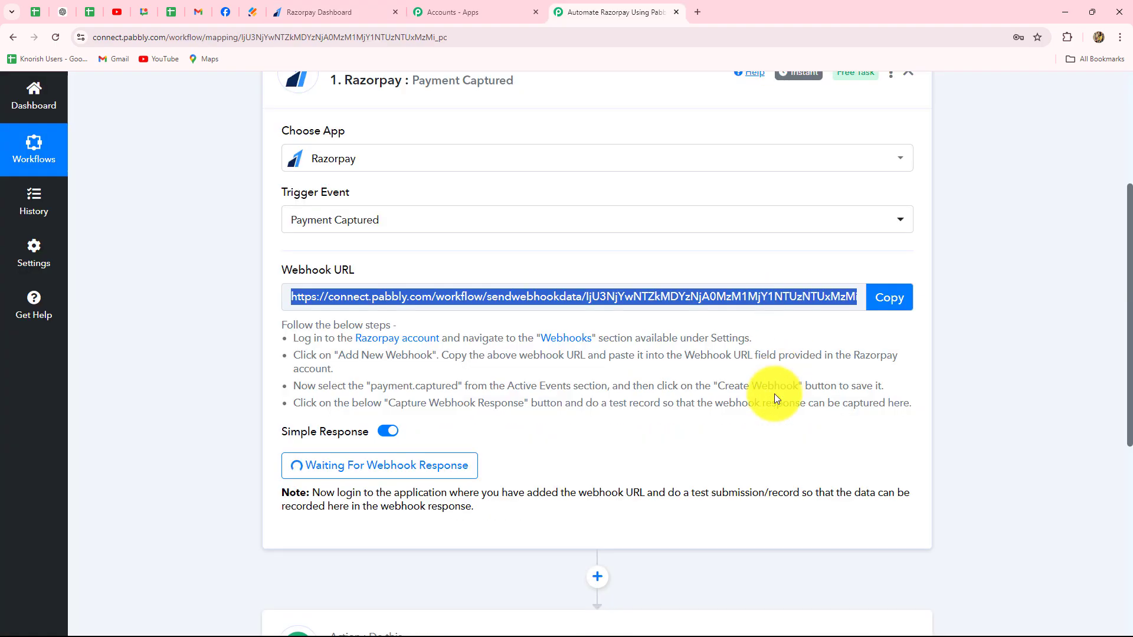
- Return to the Razorpay dashboard from the Pabbly Connect workflow and open the list of payment pages
{"action": "scroll", "coordinate": [774, 394], "scroll_direction": "down", "scroll_amount": 3}
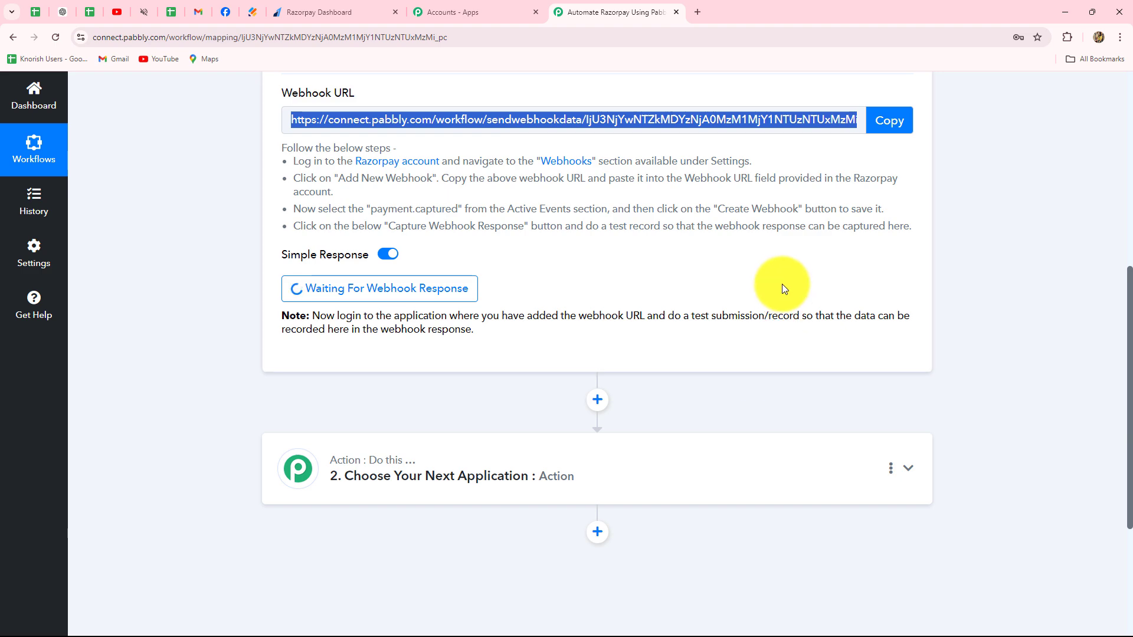
{"action": "scroll", "coordinate": [779, 286], "scroll_direction": "up", "scroll_amount": 4}
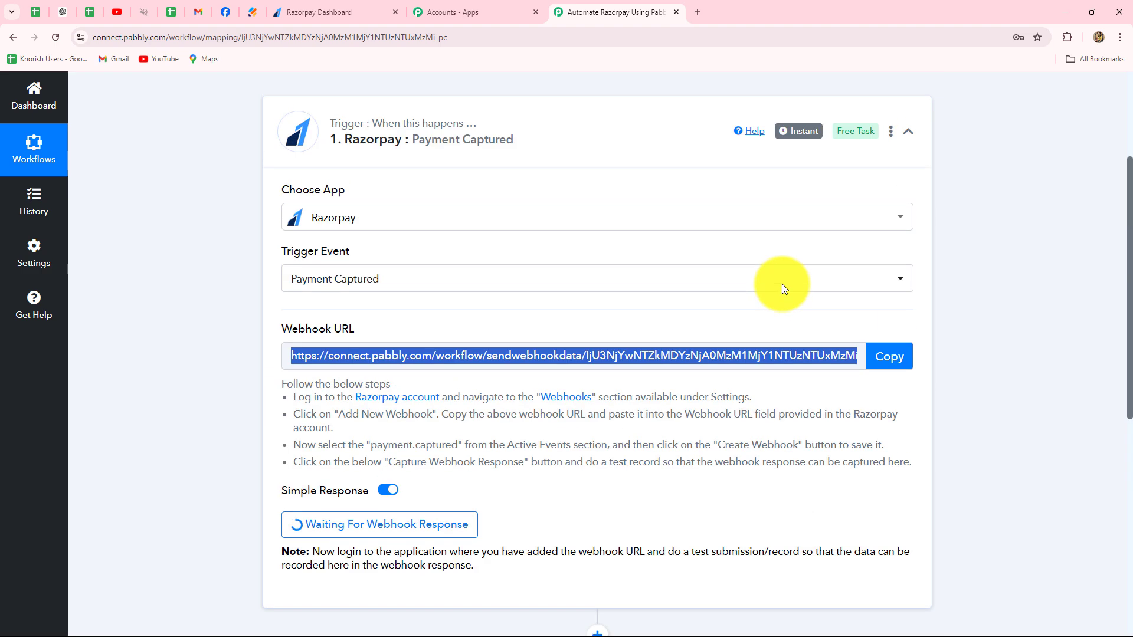
{"action": "left_click", "coordinate": [341, 12]}
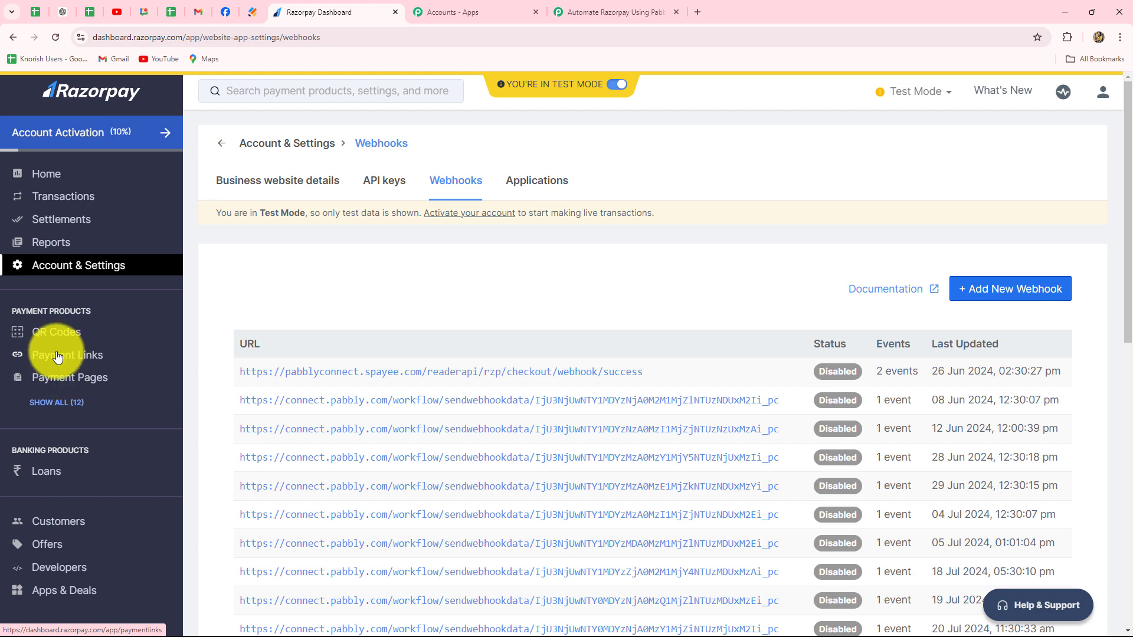
{"action": "left_click", "coordinate": [56, 377]}
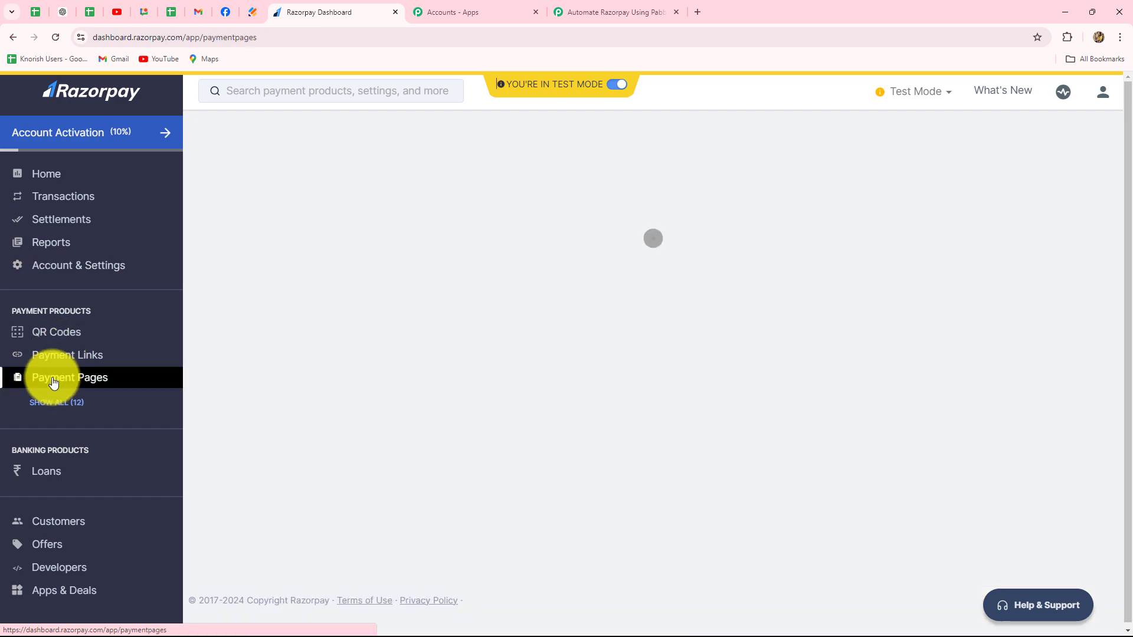
{"action": "scroll", "coordinate": [465, 288], "scroll_direction": "down", "scroll_amount": 3}
{"action": "scroll", "coordinate": [464, 289], "scroll_direction": "up", "scroll_amount": 3}
{"action": "scroll", "coordinate": [464, 285], "scroll_direction": "down", "scroll_amount": 2}
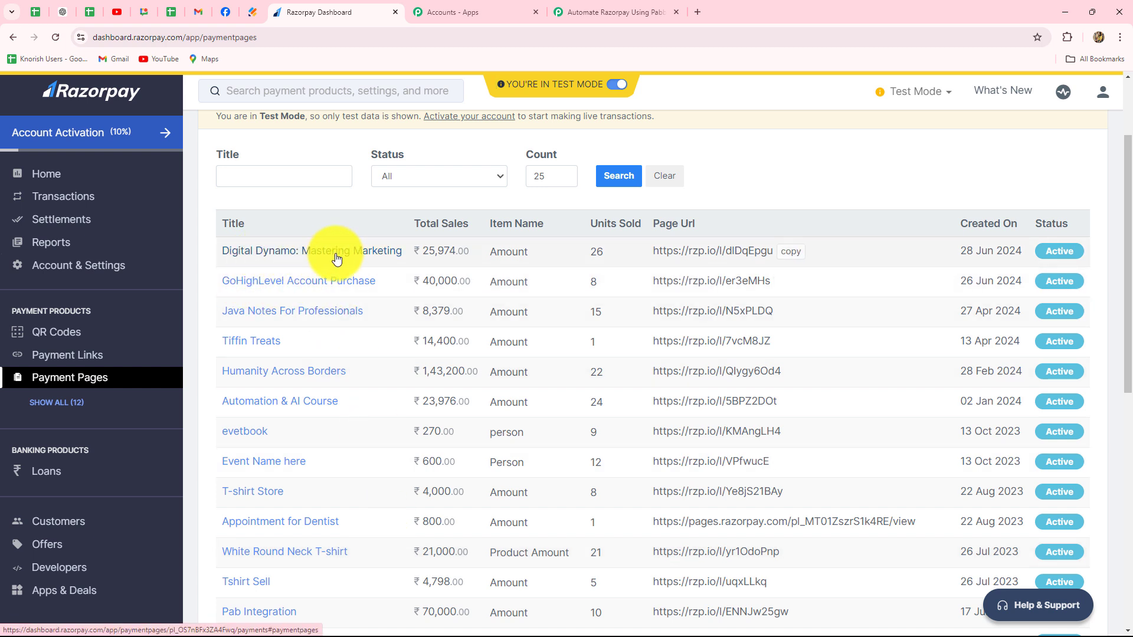
- Copy the page URL of "Digital Dynamo: Mastering Marketing" and open it in a new browser tab
{"action": "left_click", "coordinate": [795, 260]}
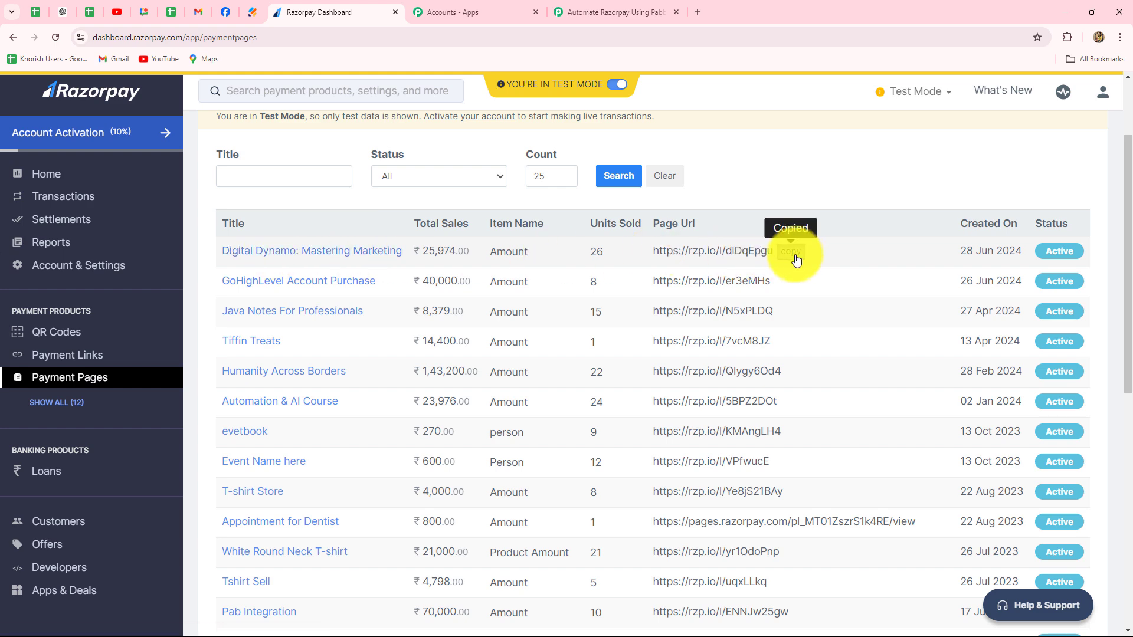
{"action": "left_click", "coordinate": [696, 11]}
{"action": "key", "text": "ctrl+v"}
{"action": "key", "text": "Return"}
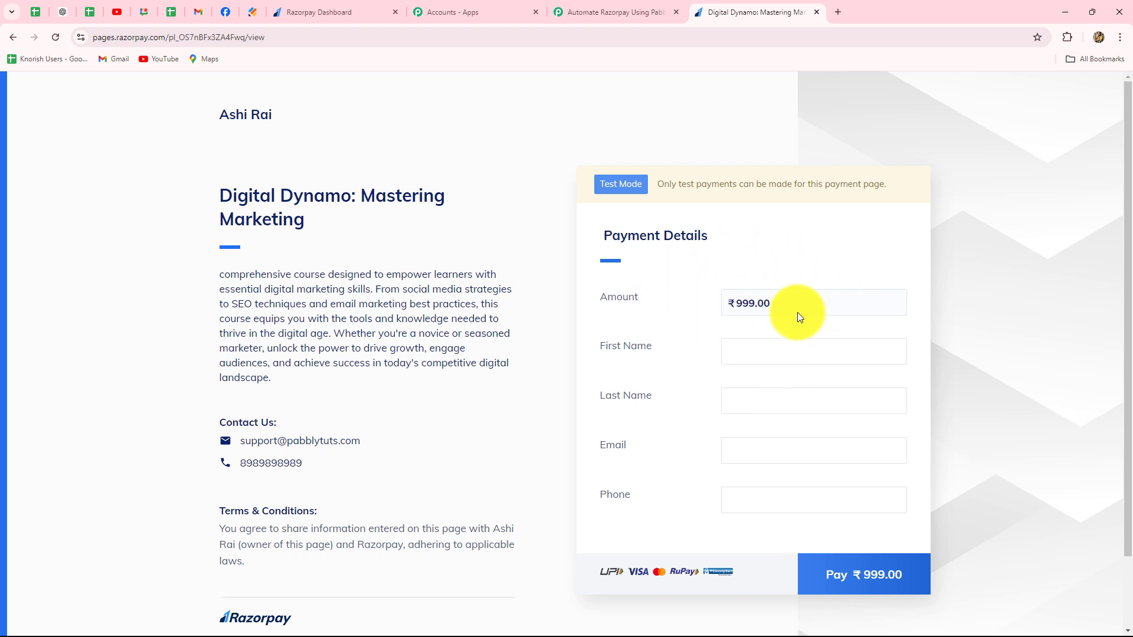
- Fill in the payment form with the test customer's first name, last name, email and phone number
{"action": "left_click", "coordinate": [747, 353]}
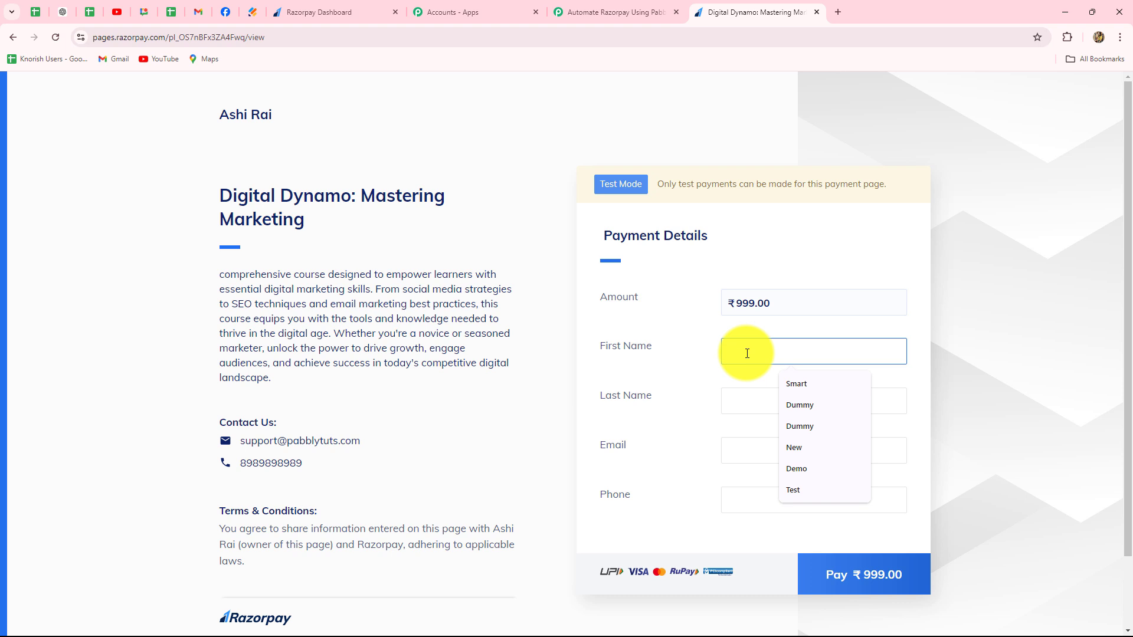
{"action": "left_click", "coordinate": [794, 404]}
{"action": "left_click", "coordinate": [794, 404]}
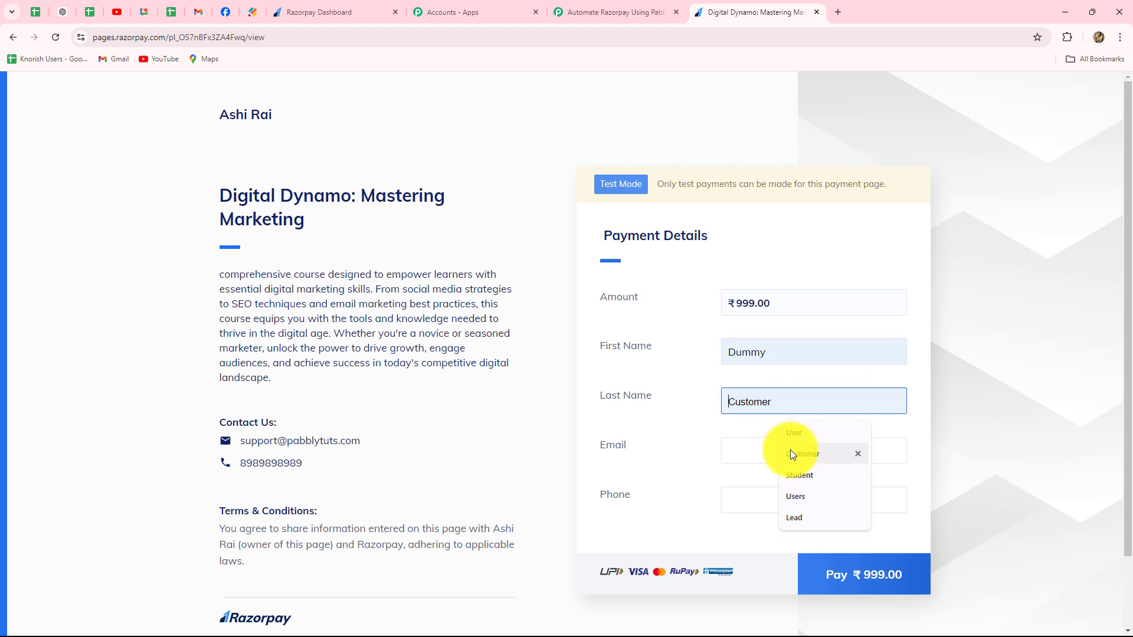
{"action": "left_click", "coordinate": [791, 455]}
{"action": "left_click", "coordinate": [736, 455]}
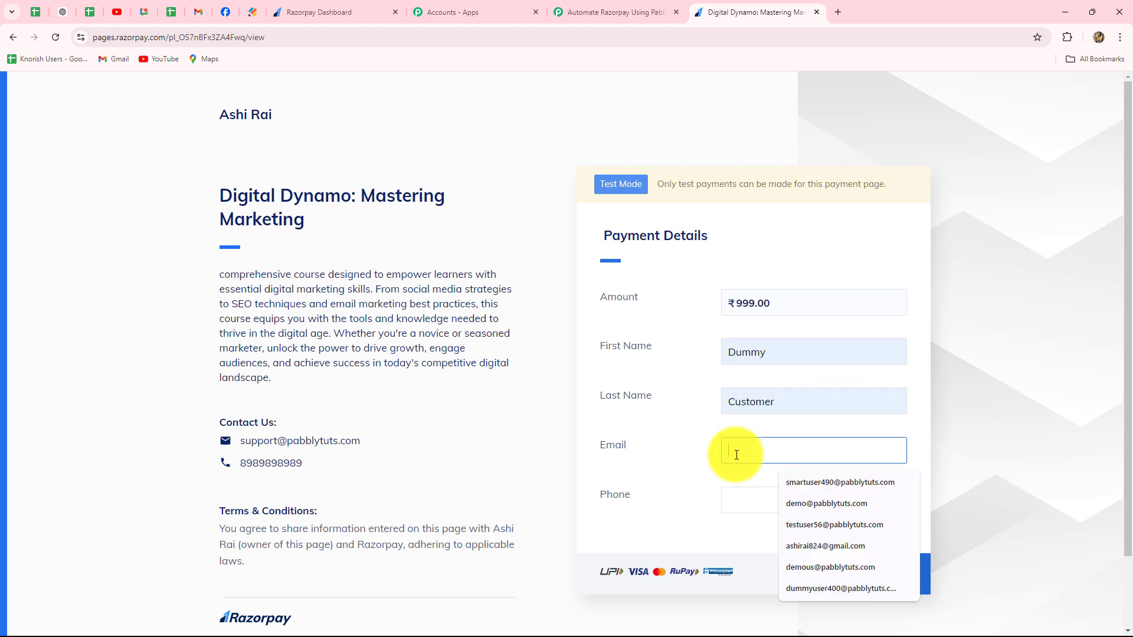
{"action": "left_click", "coordinate": [812, 581]}
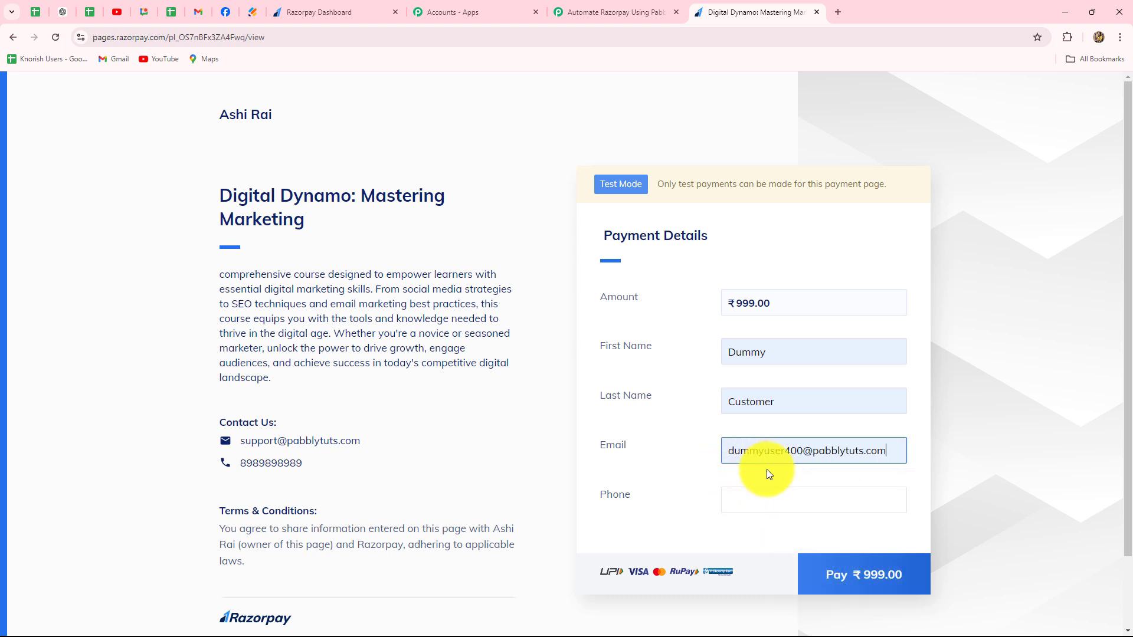
{"action": "left_click", "coordinate": [748, 493]}
{"action": "left_click", "coordinate": [793, 427]}
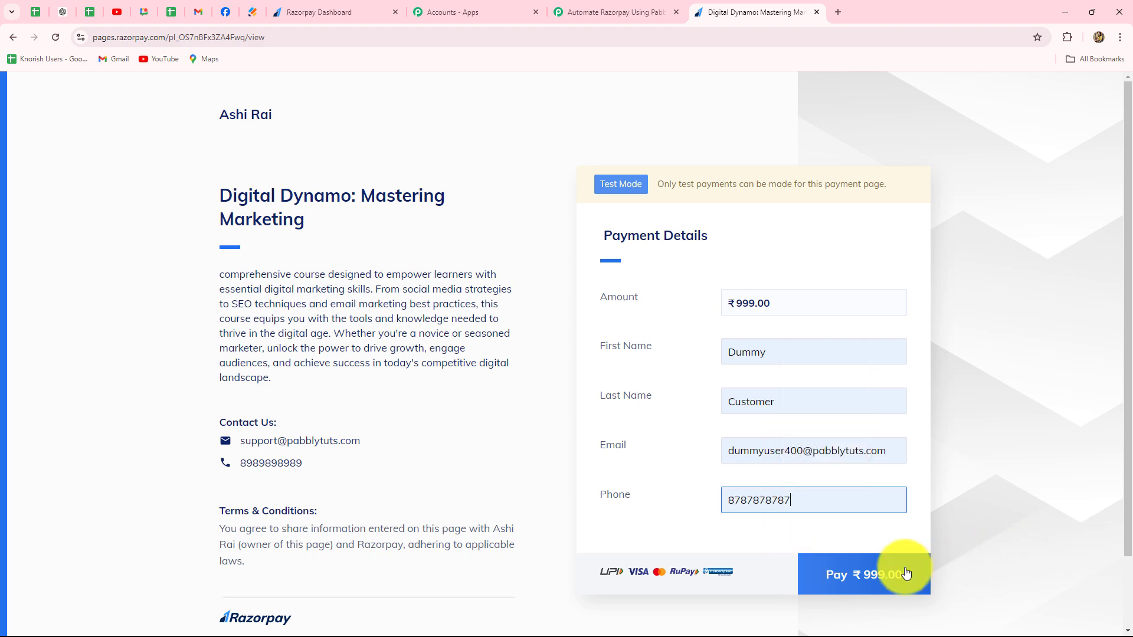
- Proceed to pay ₹999 and complete the test payment by UPI with the UPI ID success@razorpay
{"action": "left_click", "coordinate": [867, 575]}
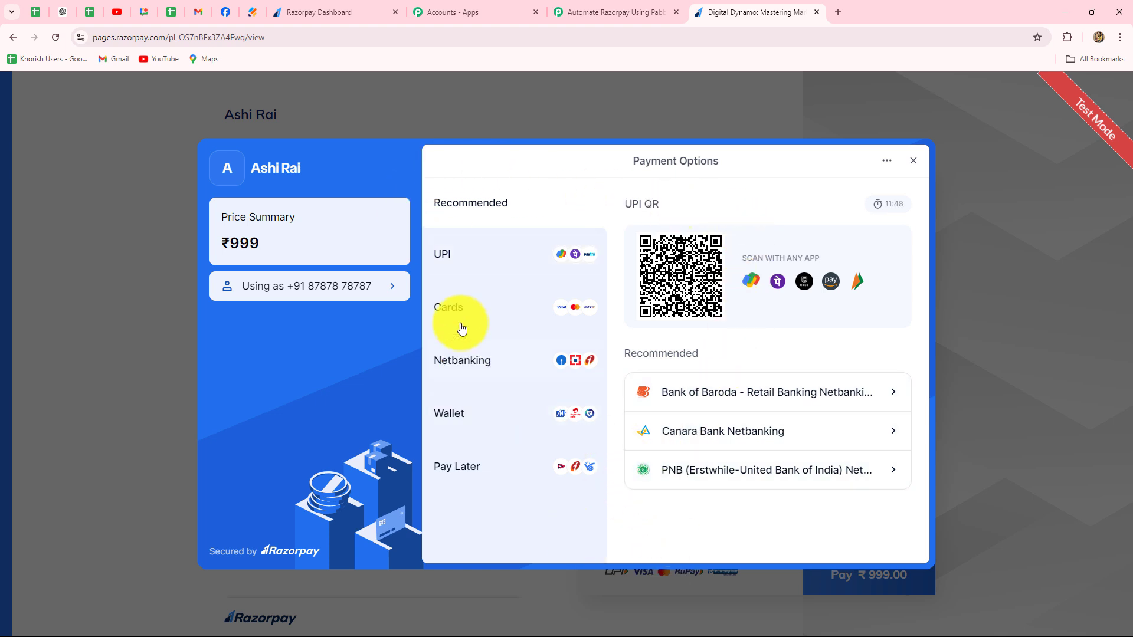
{"action": "left_click", "coordinate": [454, 252]}
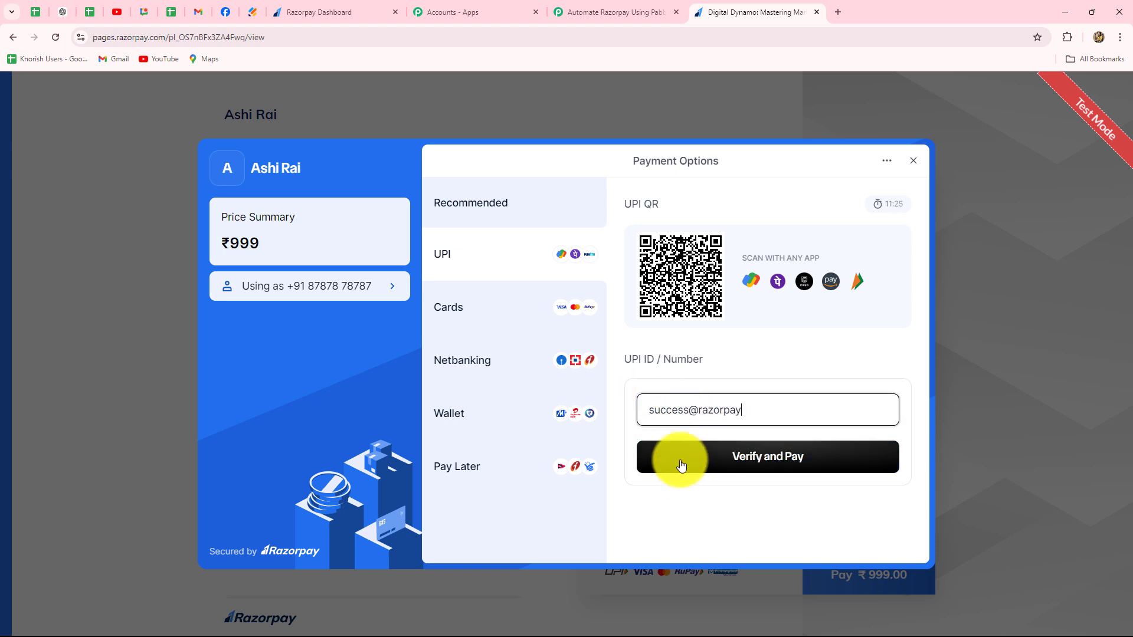
{"action": "left_click", "coordinate": [681, 462]}
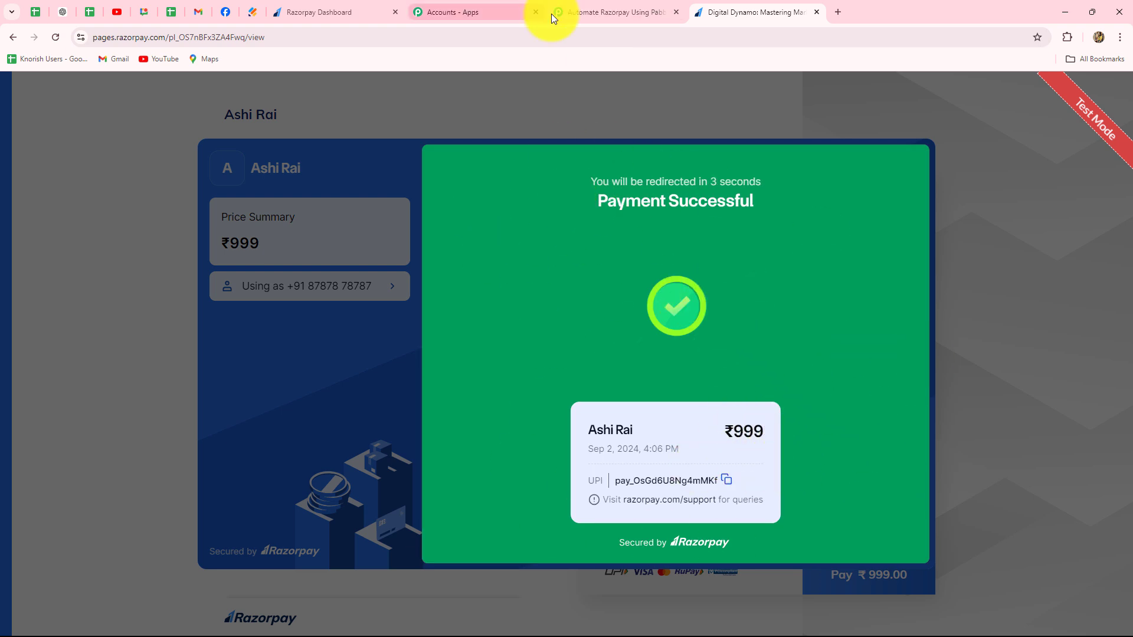
- Switch to the Pabbly Connect workflow and examine the VPA, status and order ID in the received webhook response
{"action": "left_click", "coordinate": [583, 15]}
{"action": "scroll", "coordinate": [964, 356], "scroll_direction": "down", "scroll_amount": 5}
{"action": "scroll", "coordinate": [964, 356], "scroll_direction": "down", "scroll_amount": 3}
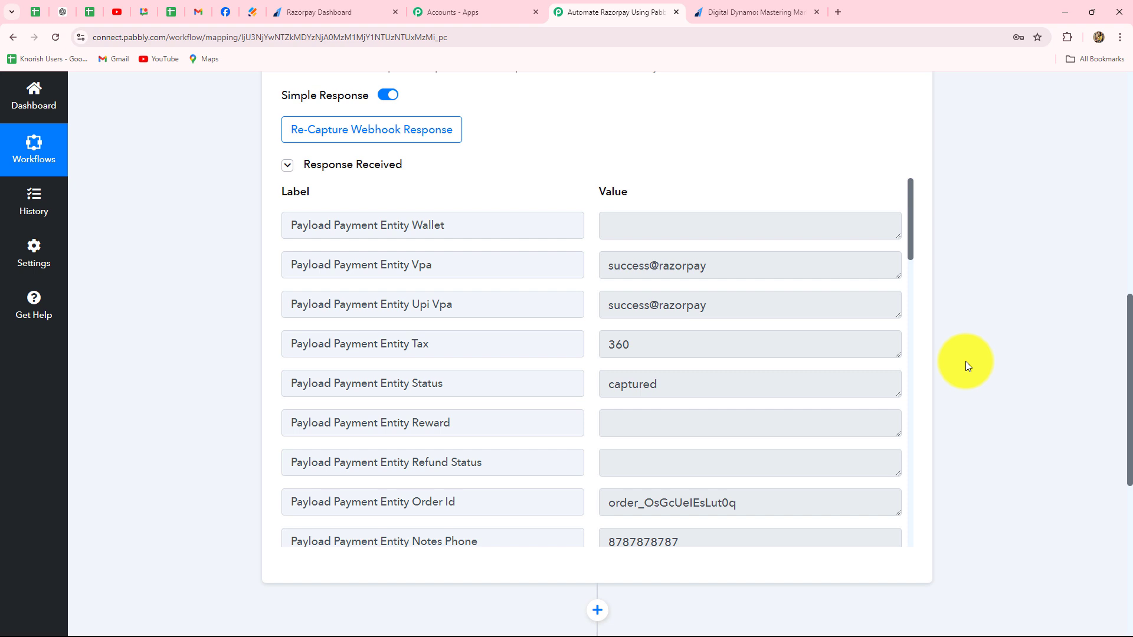
{"action": "scroll", "coordinate": [769, 461], "scroll_direction": "down", "scroll_amount": 4}
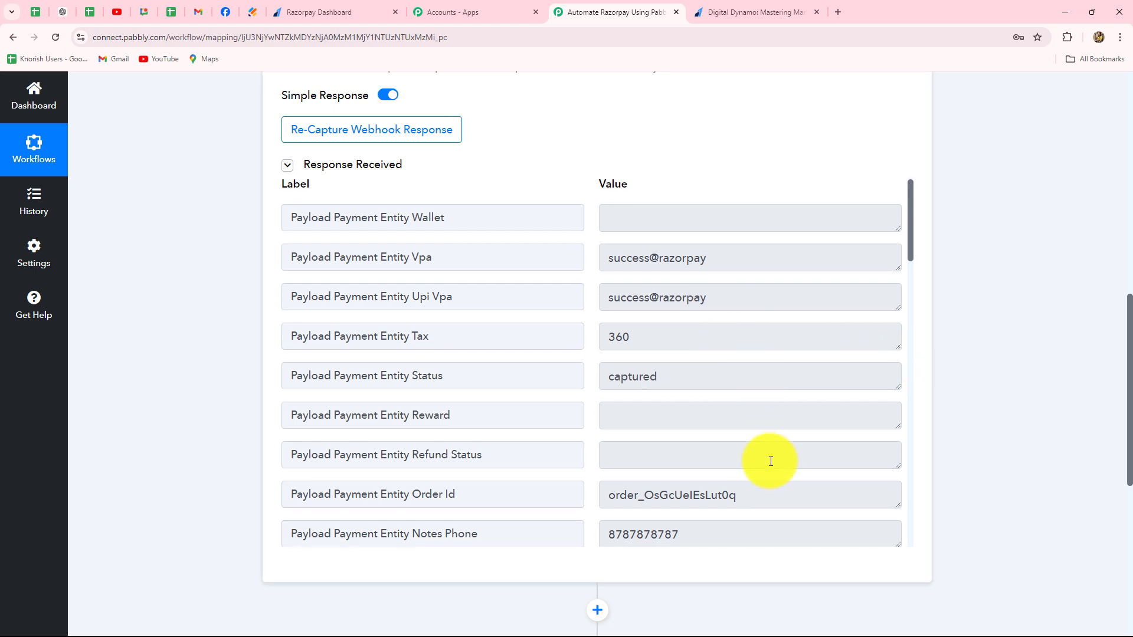
{"action": "scroll", "coordinate": [770, 462], "scroll_direction": "up", "scroll_amount": 4}
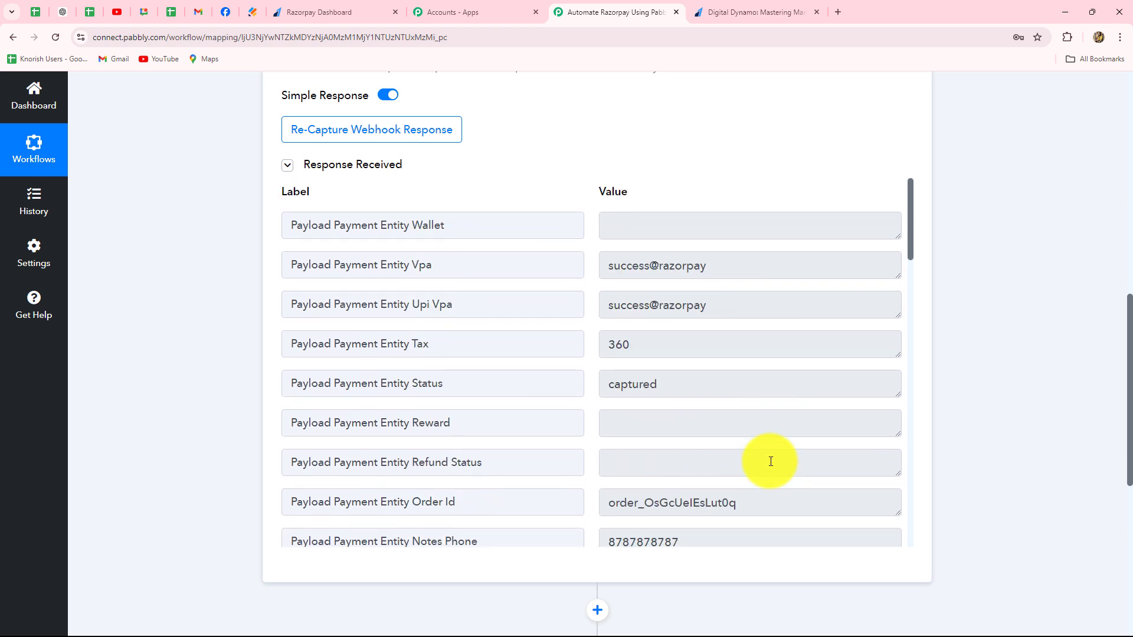
{"action": "left_click", "coordinate": [677, 253]}
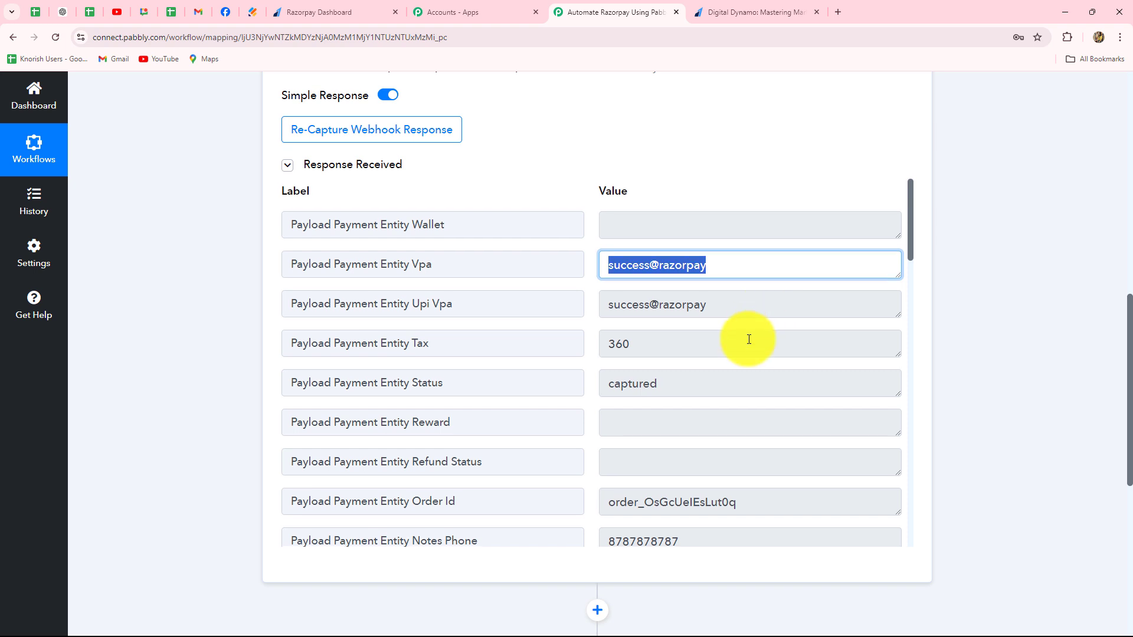
{"action": "scroll", "coordinate": [749, 336], "scroll_direction": "down", "scroll_amount": 2}
{"action": "left_click_drag", "start_coordinate": [699, 269], "coordinate": [582, 265]}
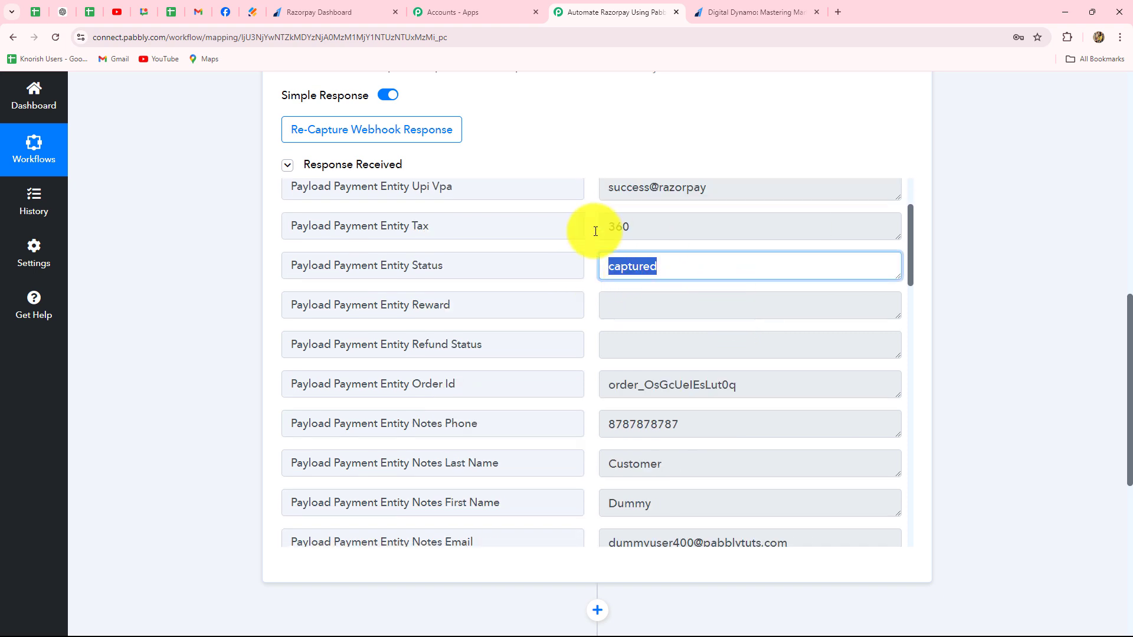
{"action": "scroll", "coordinate": [776, 404], "scroll_direction": "down", "scroll_amount": 2}
{"action": "left_click_drag", "start_coordinate": [779, 271], "coordinate": [592, 273]}
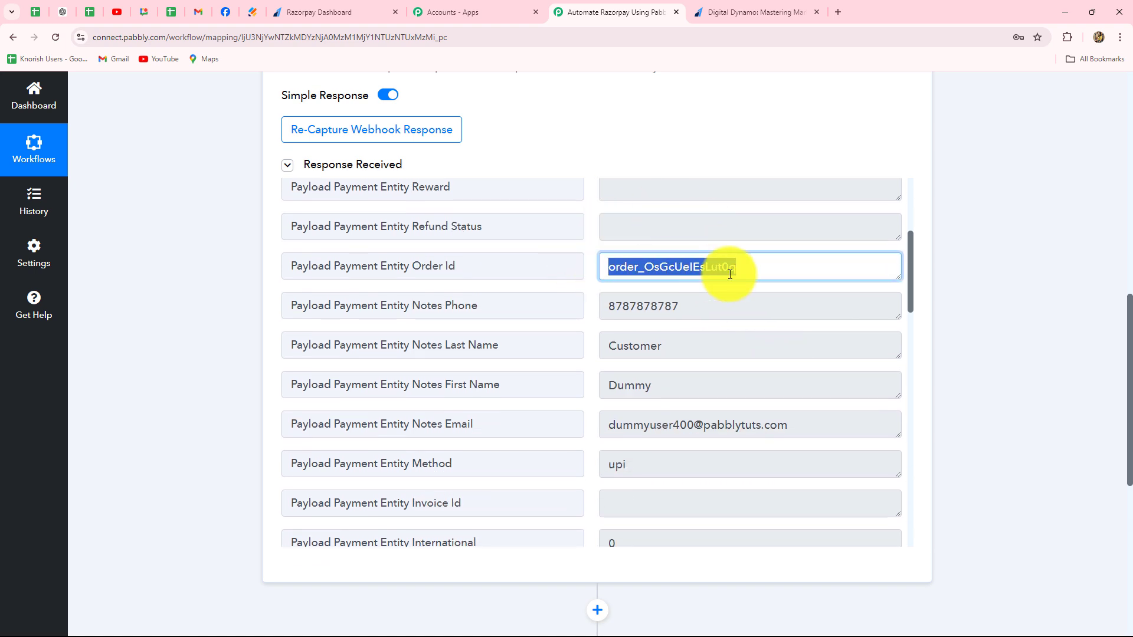
- Examine the customer's phone, first name, last name, email and payment method in the webhook response
{"action": "left_click_drag", "start_coordinate": [687, 308], "coordinate": [585, 308]}
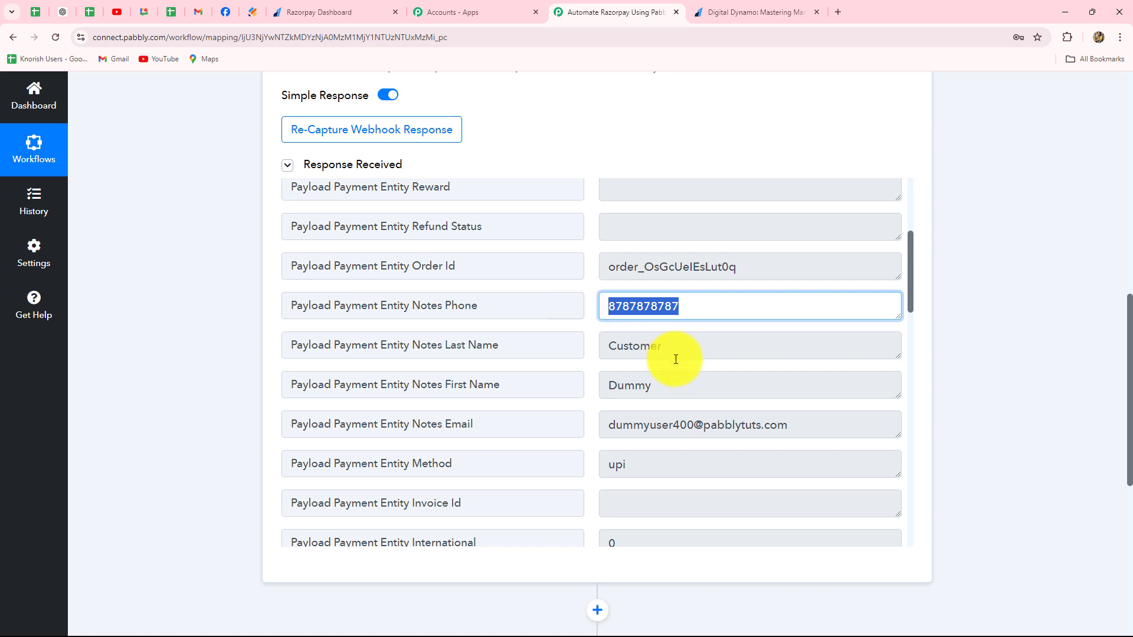
{"action": "left_click_drag", "start_coordinate": [666, 385], "coordinate": [600, 385]}
{"action": "left_click_drag", "start_coordinate": [673, 345], "coordinate": [590, 347]}
{"action": "left_click_drag", "start_coordinate": [871, 429], "coordinate": [611, 406]}
{"action": "scroll", "coordinate": [637, 430], "scroll_direction": "down", "scroll_amount": 1}
{"action": "left_click", "coordinate": [644, 408]}
- Examine the payment entity ID and the payment details further down in the webhook response
{"action": "scroll", "coordinate": [658, 407], "scroll_direction": "down", "scroll_amount": 2}
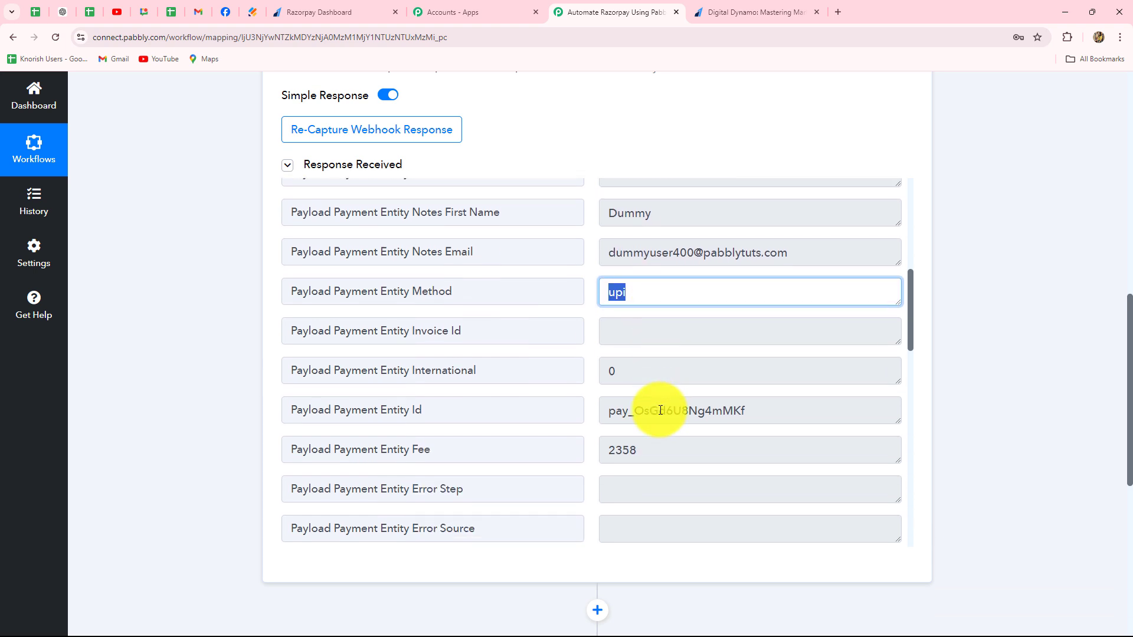
{"action": "left_click_drag", "start_coordinate": [765, 408], "coordinate": [576, 407]}
{"action": "scroll", "coordinate": [649, 395], "scroll_direction": "down", "scroll_amount": 6}
{"action": "left_click", "coordinate": [678, 384]}
{"action": "left_click_drag", "start_coordinate": [677, 384], "coordinate": [595, 388]}
{"action": "scroll", "coordinate": [739, 420], "scroll_direction": "down", "scroll_amount": 2}
{"action": "scroll", "coordinate": [739, 421], "scroll_direction": "down", "scroll_amount": 1}
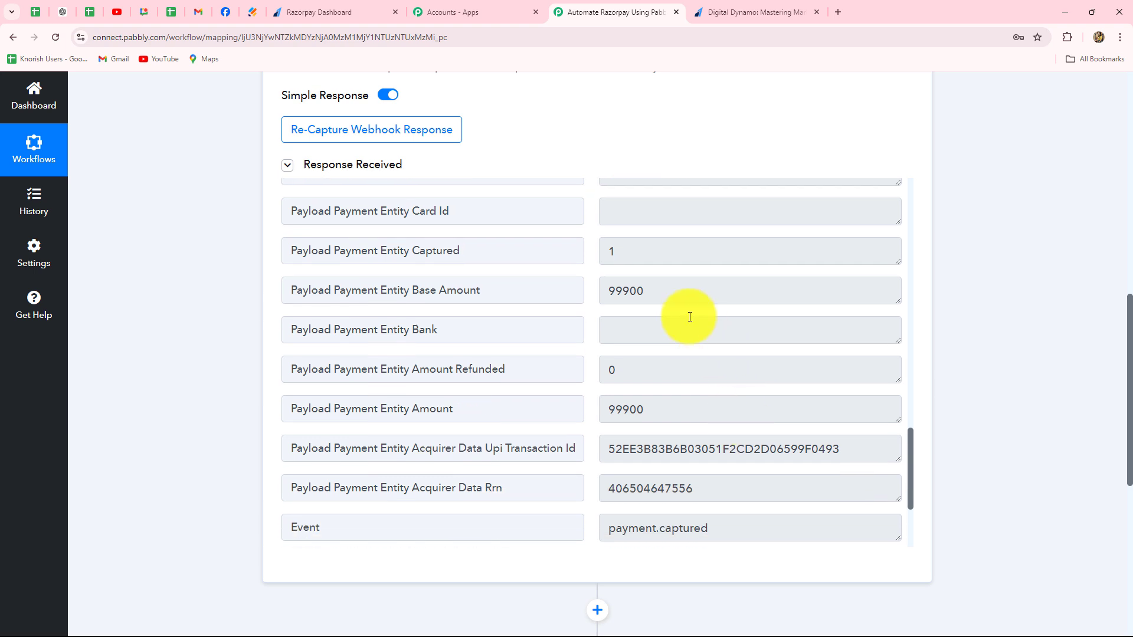
- Compare the response's base amount with the amount shown on the Digital Dynamo payment page
{"action": "left_click_drag", "start_coordinate": [687, 289], "coordinate": [578, 288]}
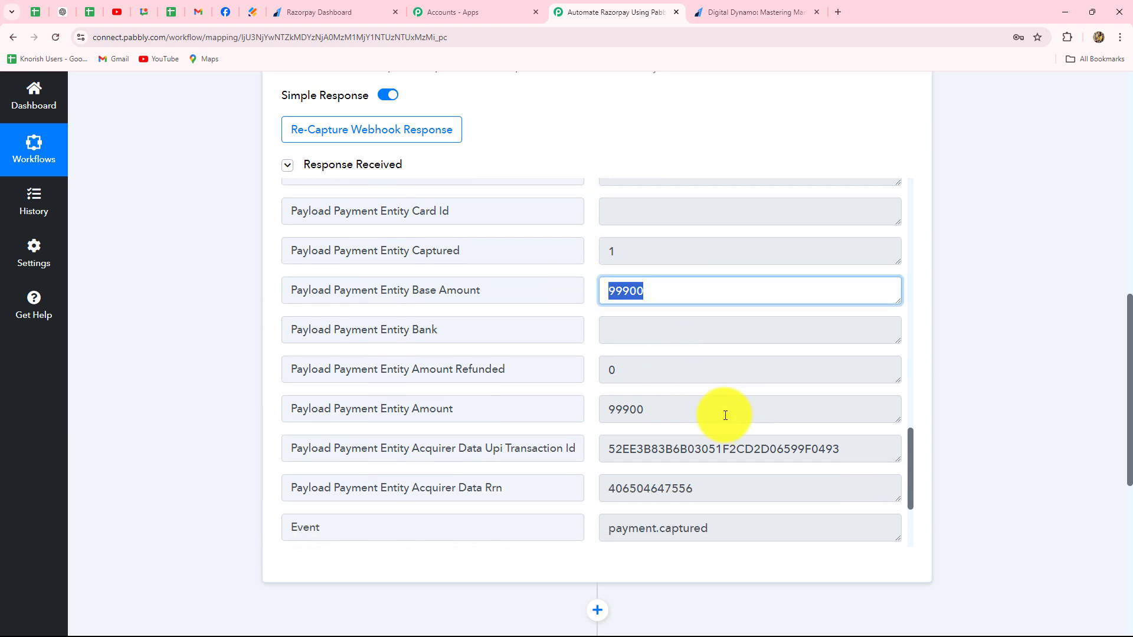
{"action": "scroll", "coordinate": [725, 416], "scroll_direction": "down", "scroll_amount": 3}
{"action": "scroll", "coordinate": [725, 415], "scroll_direction": "up", "scroll_amount": 3}
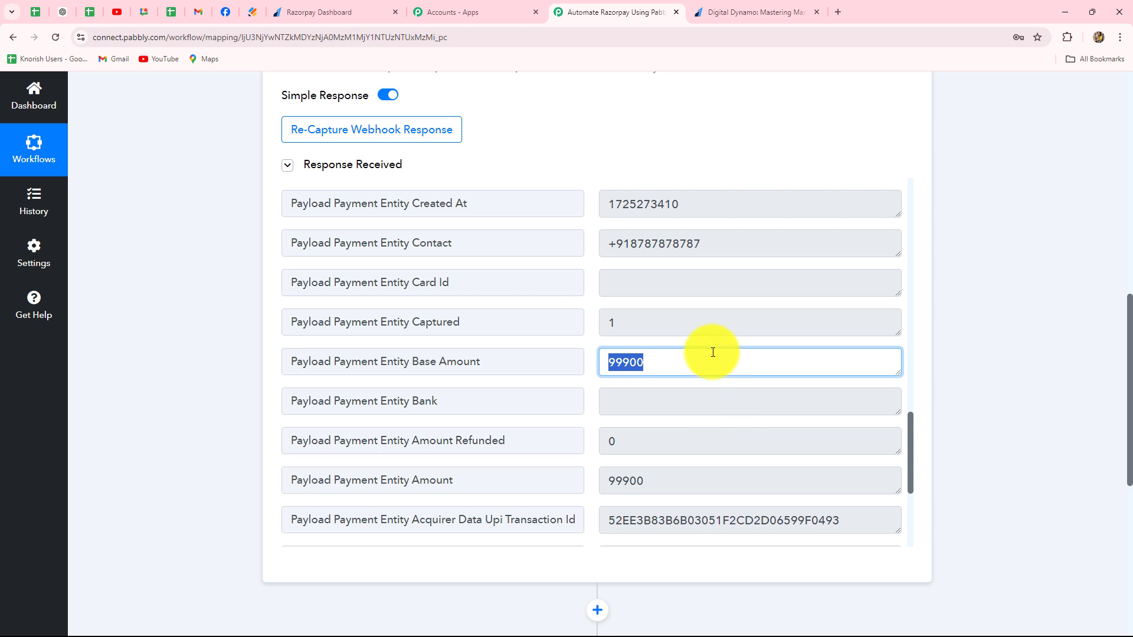
{"action": "scroll", "coordinate": [715, 354], "scroll_direction": "down", "scroll_amount": 3}
{"action": "scroll", "coordinate": [702, 279], "scroll_direction": "up", "scroll_amount": 3}
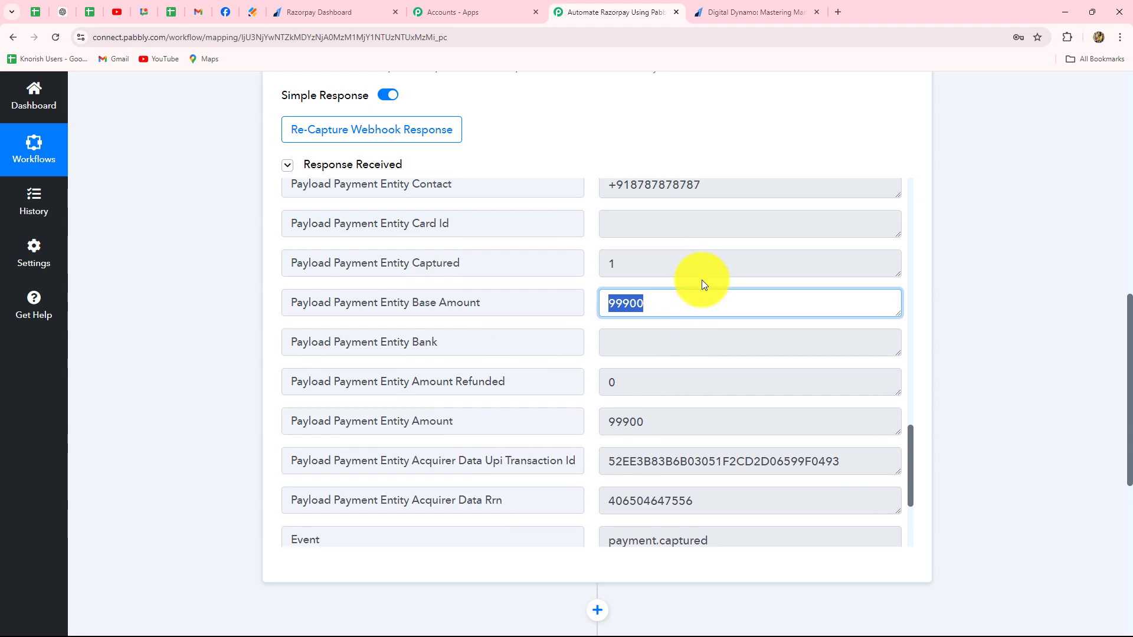
{"action": "left_click", "coordinate": [759, 11]}
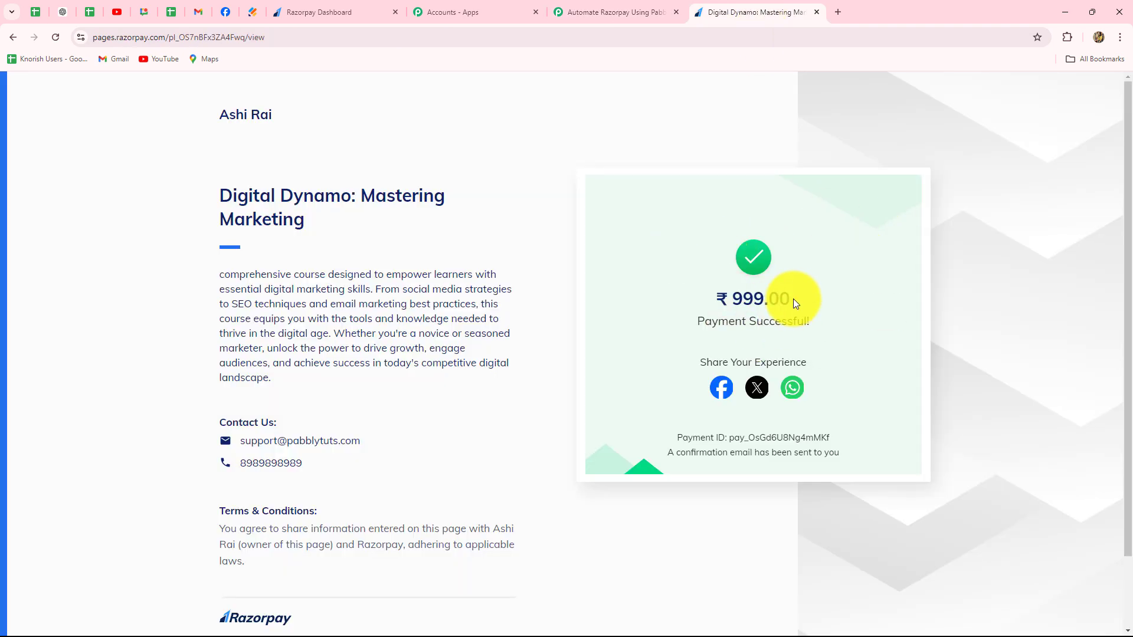
- Return to the Pabbly Connect workflow and collapse its trigger step
{"action": "left_click", "coordinate": [613, 12]}
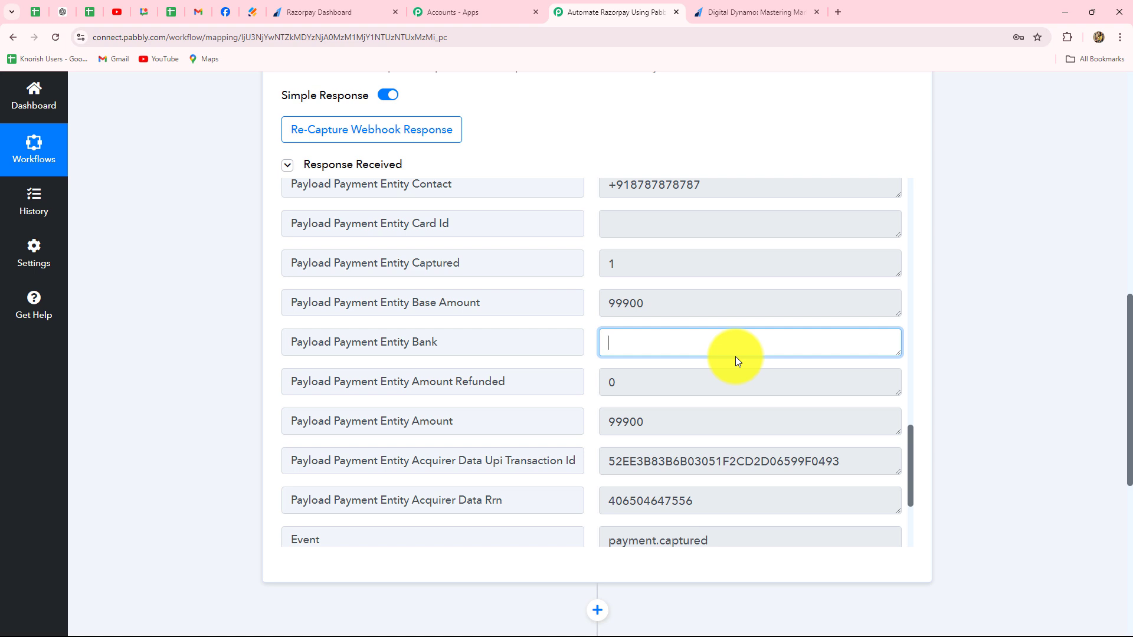
{"action": "scroll", "coordinate": [986, 299], "scroll_direction": "up", "scroll_amount": 5}
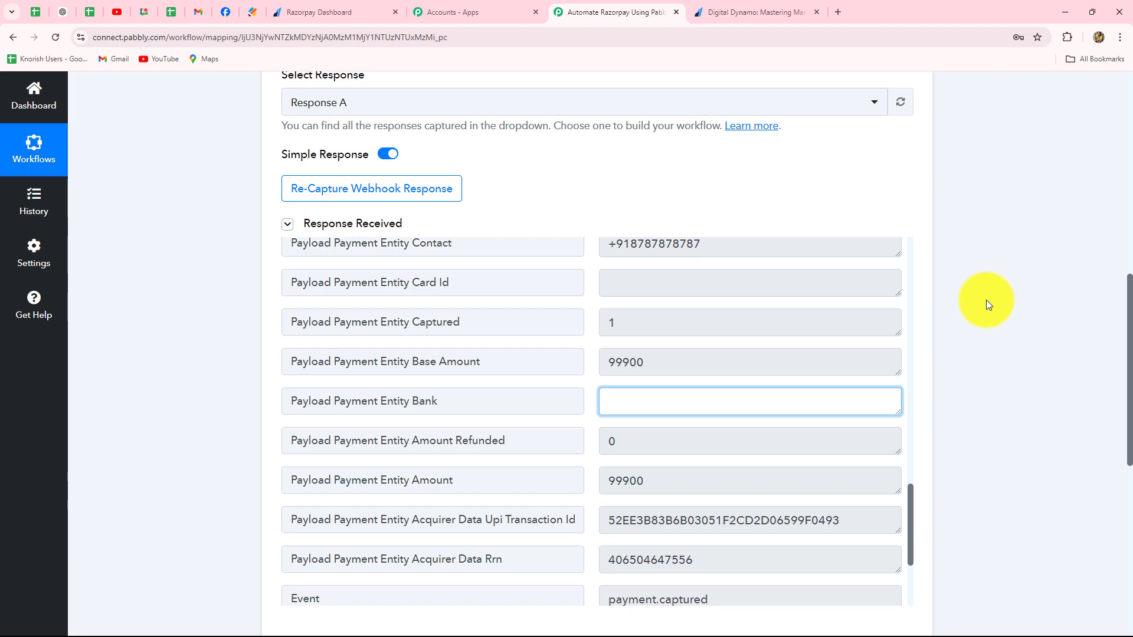
{"action": "scroll", "coordinate": [983, 301], "scroll_direction": "up", "scroll_amount": 5}
{"action": "left_click", "coordinate": [909, 312]}
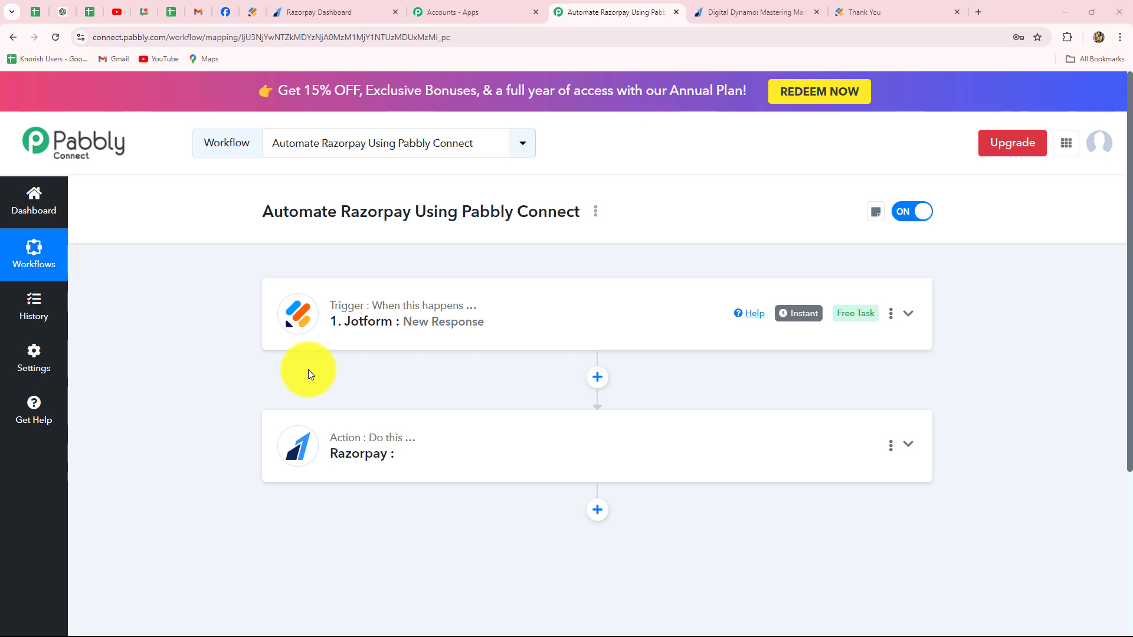
- Switch to the Jotform Donation Form builder and examine the form's name, email, phone number and donation amount fields
{"action": "left_click", "coordinate": [252, 12]}
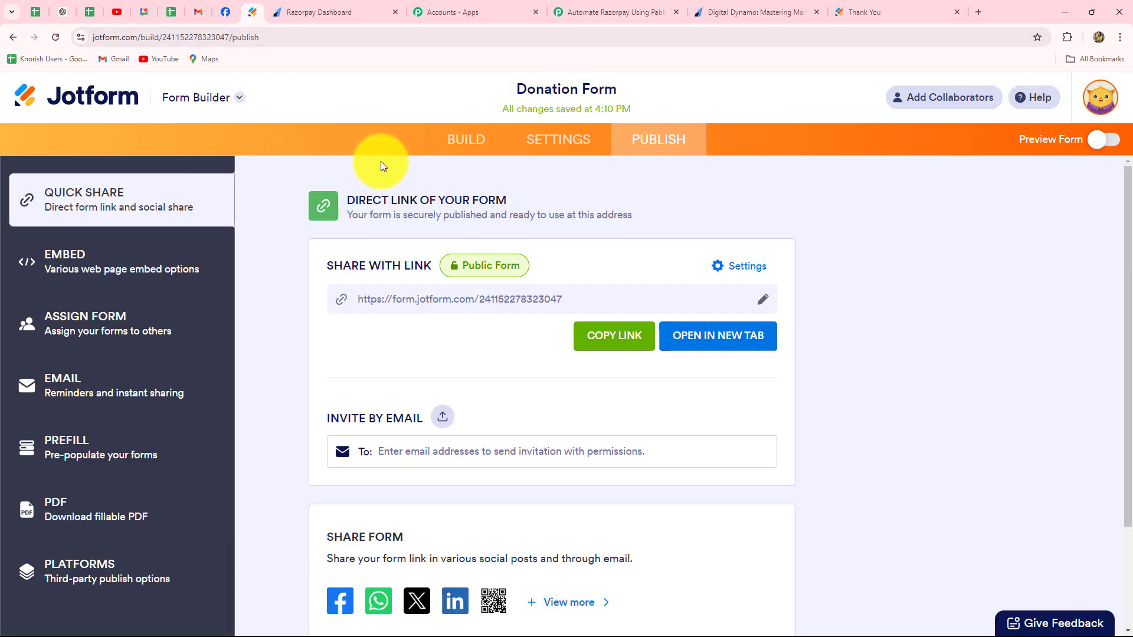
{"action": "left_click", "coordinate": [453, 139]}
{"action": "scroll", "coordinate": [363, 252], "scroll_direction": "down", "scroll_amount": 4}
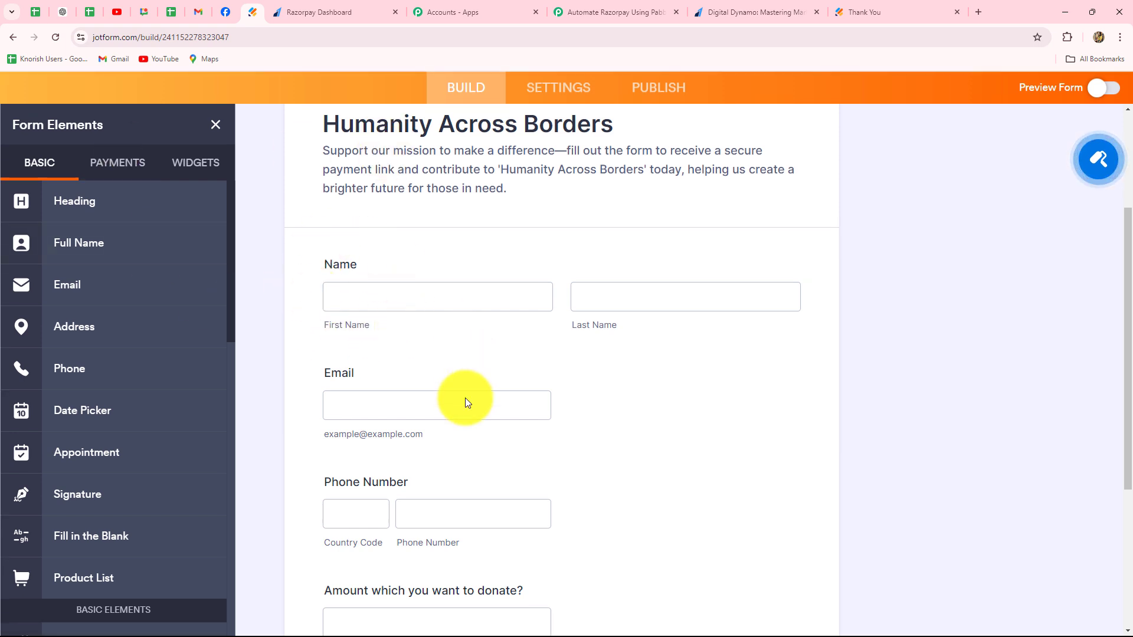
{"action": "scroll", "coordinate": [465, 397], "scroll_direction": "down", "scroll_amount": 3}
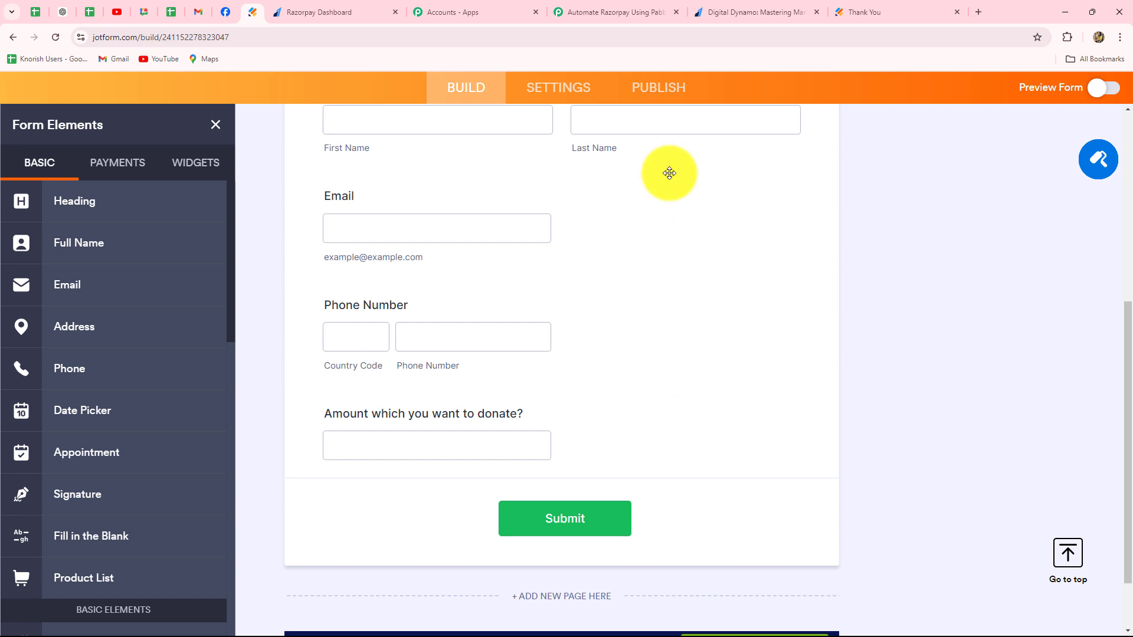
- Return to the Pabbly Connect workflow, expand the Jotform trigger and examine the webhook URL, username and submission ID in its response
{"action": "left_click", "coordinate": [580, 8]}
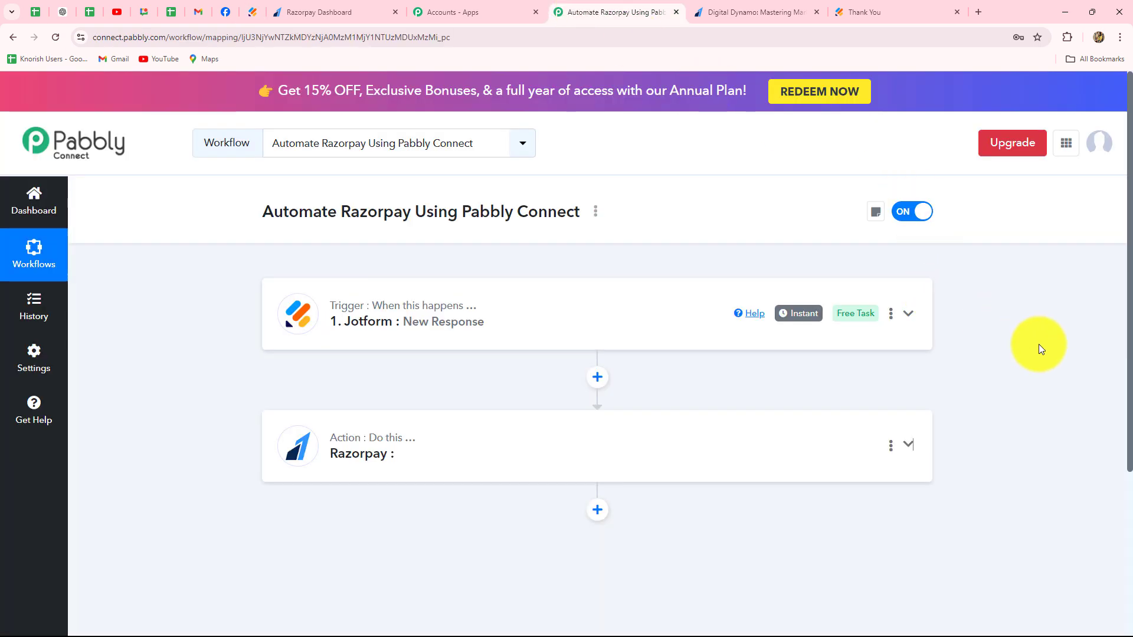
{"action": "scroll", "coordinate": [1038, 345], "scroll_direction": "down", "scroll_amount": 2}
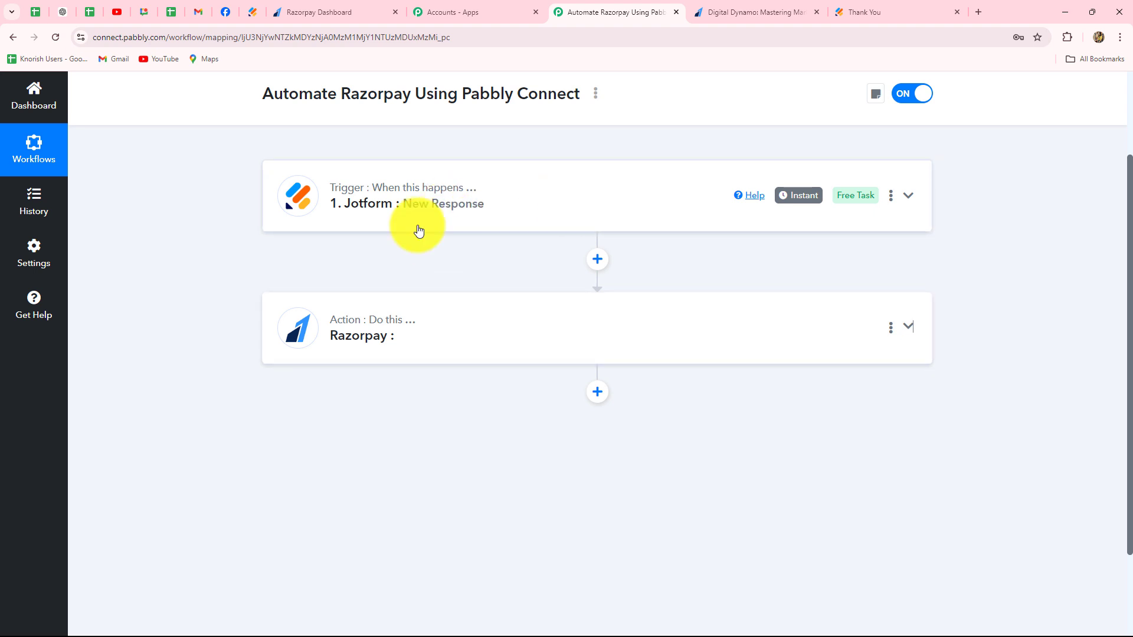
{"action": "left_click", "coordinate": [516, 197]}
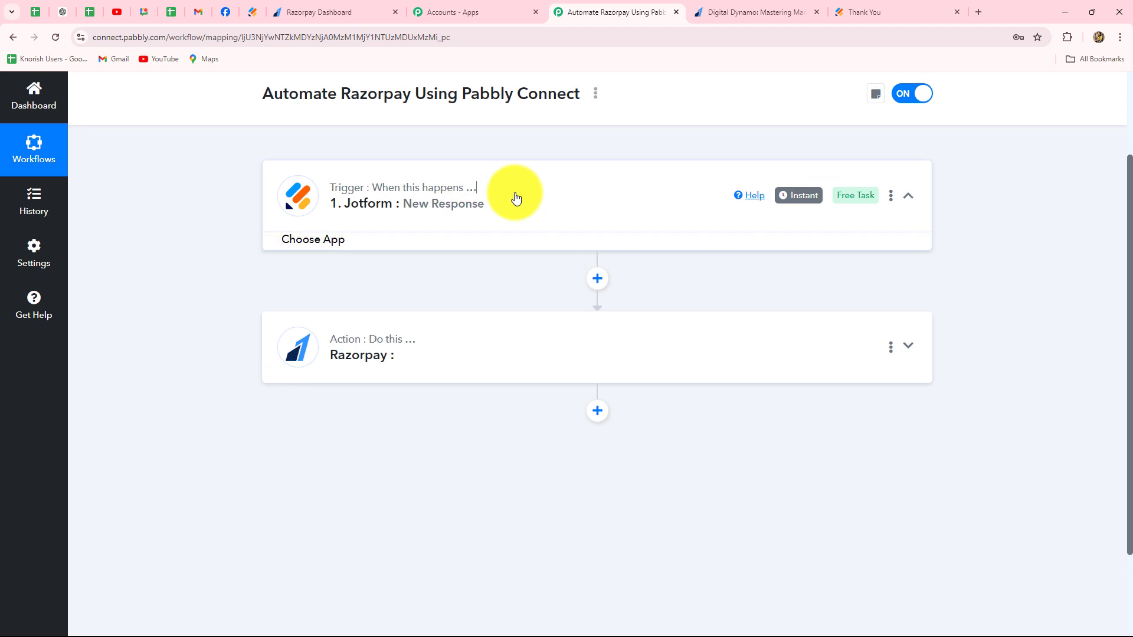
{"action": "scroll", "coordinate": [540, 375], "scroll_direction": "down", "scroll_amount": 10}
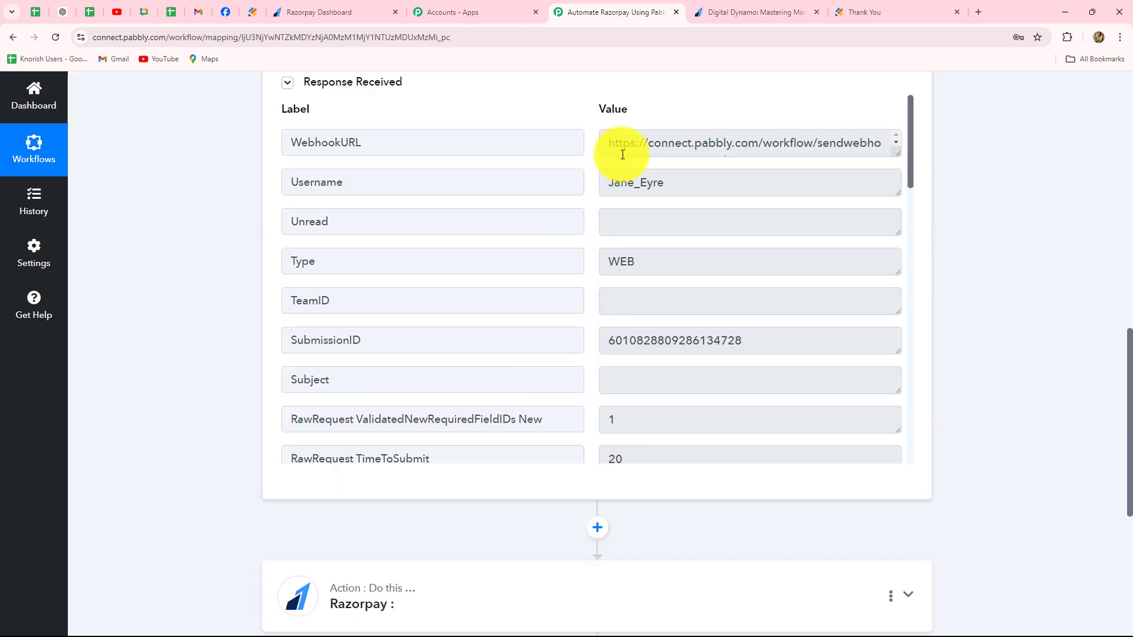
{"action": "left_click_drag", "start_coordinate": [610, 142], "coordinate": [868, 163]}
{"action": "left_click", "coordinate": [880, 166]}
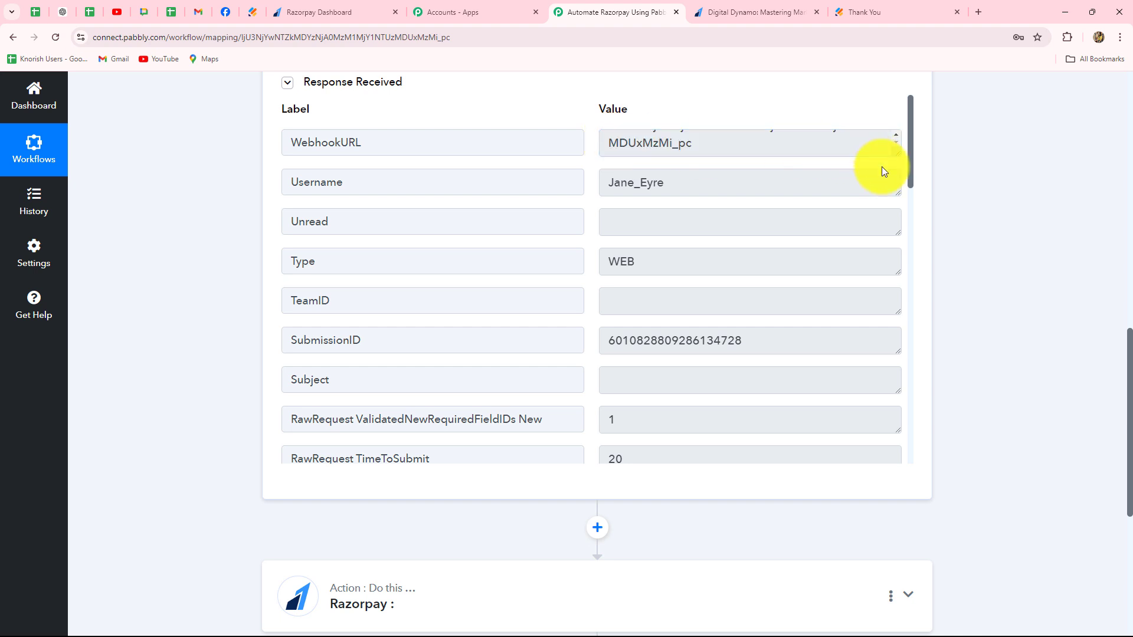
{"action": "left_click_drag", "start_coordinate": [608, 182], "coordinate": [720, 199]}
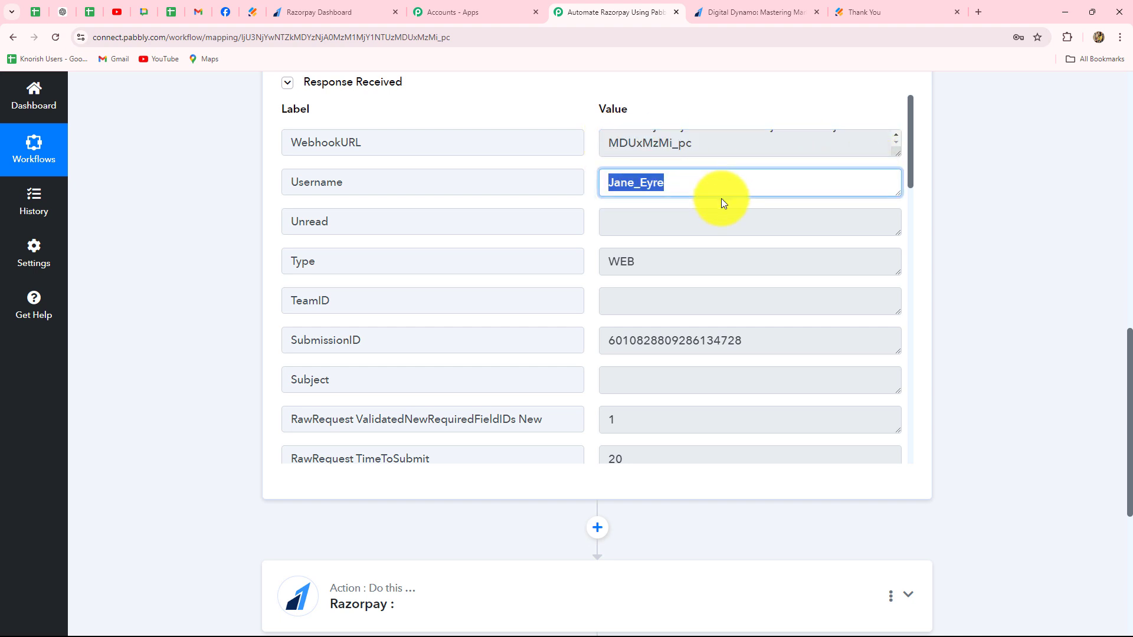
{"action": "scroll", "coordinate": [674, 317], "scroll_direction": "down", "scroll_amount": 2}
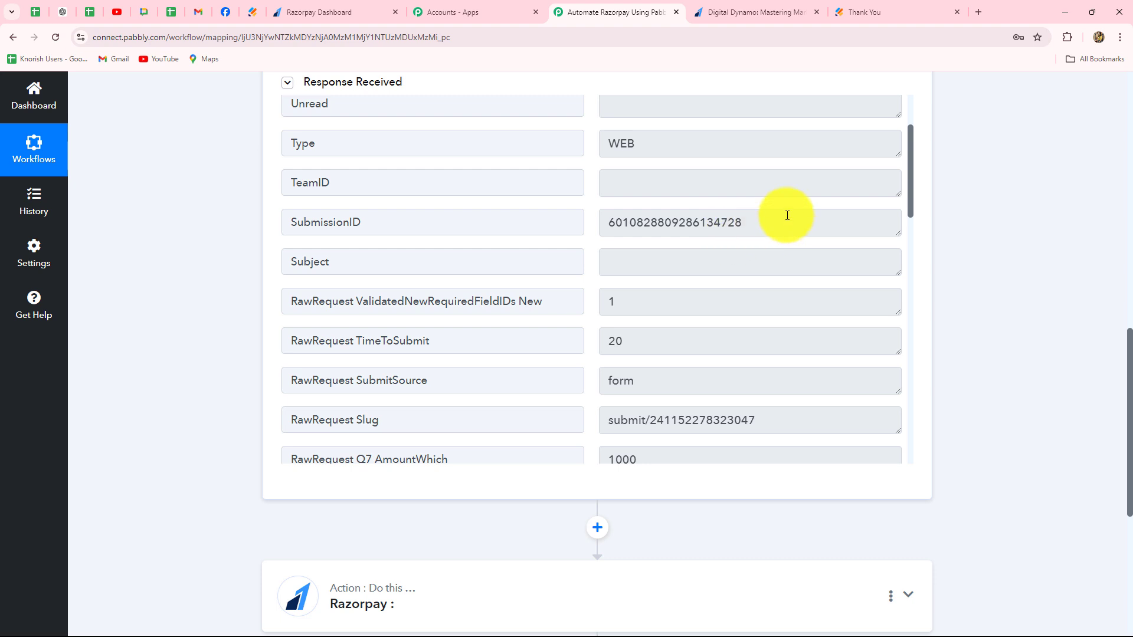
{"action": "left_click_drag", "start_coordinate": [789, 222], "coordinate": [566, 216]}
- Examine the donation amount, phone number and area code in the Jotform response
{"action": "scroll", "coordinate": [640, 334], "scroll_direction": "down", "scroll_amount": 3}
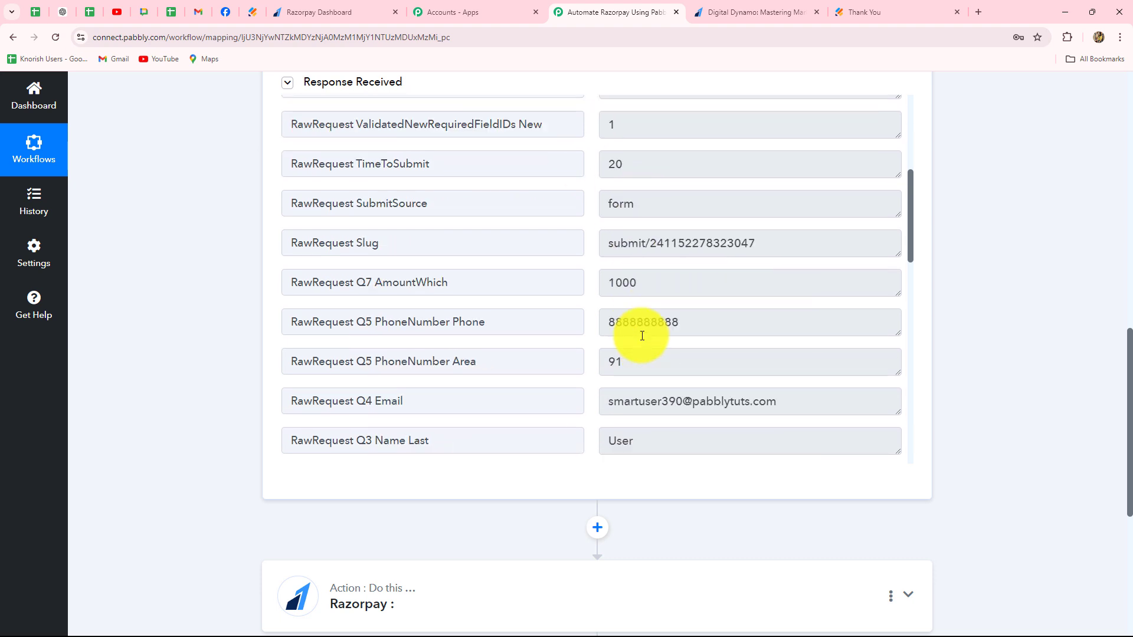
{"action": "scroll", "coordinate": [642, 336], "scroll_direction": "up", "scroll_amount": 1}
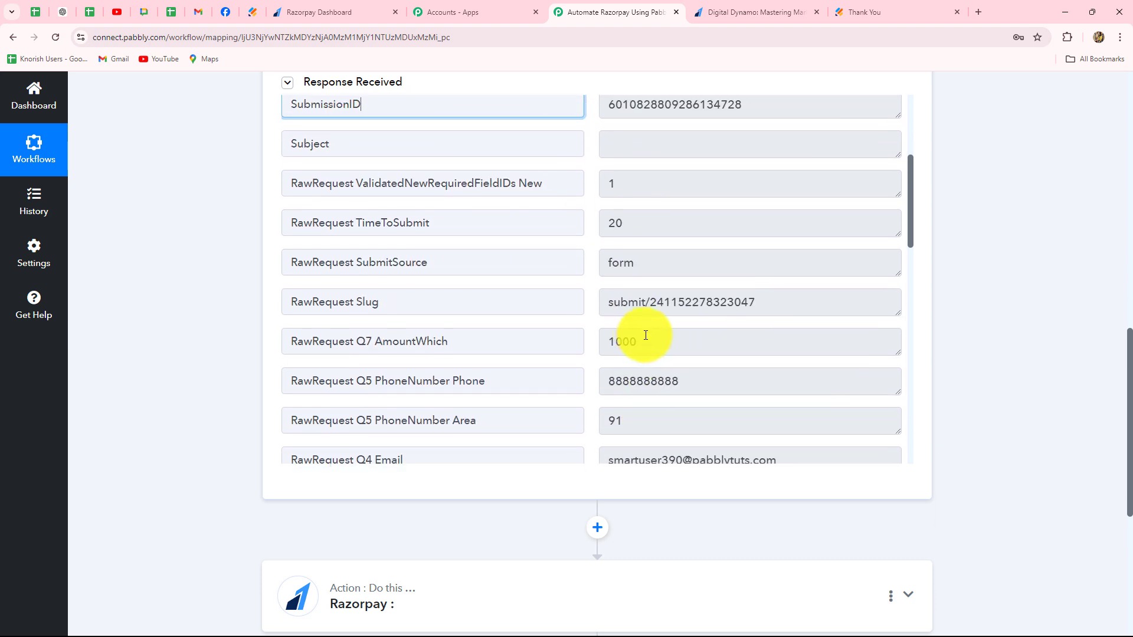
{"action": "left_click_drag", "start_coordinate": [648, 337], "coordinate": [596, 344]}
{"action": "scroll", "coordinate": [649, 372], "scroll_direction": "down", "scroll_amount": 2}
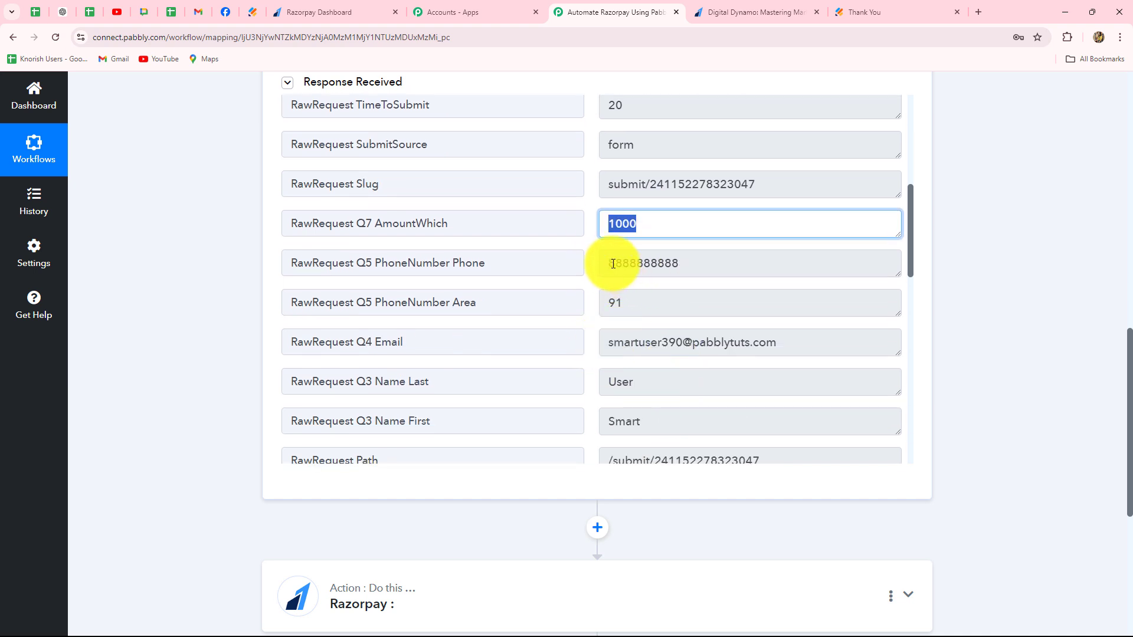
{"action": "left_click_drag", "start_coordinate": [611, 262], "coordinate": [736, 263]}
{"action": "left_click", "coordinate": [626, 304]}
{"action": "double_click", "coordinate": [627, 305]}
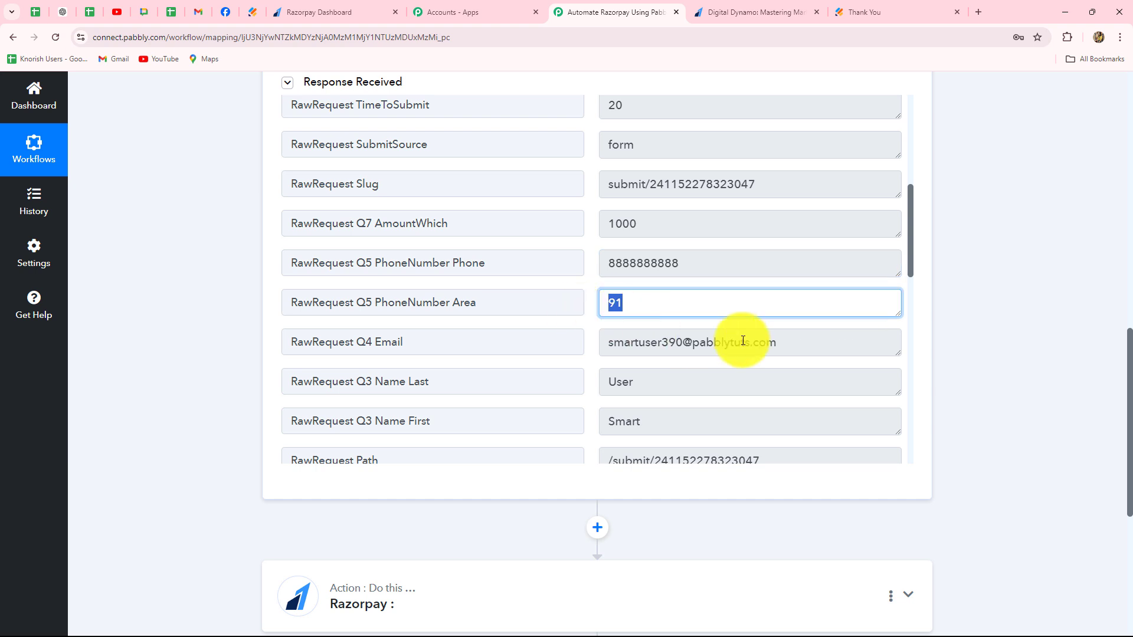
- Examine the donor's email, last name and first name in the Jotform response
{"action": "left_click_drag", "start_coordinate": [785, 347], "coordinate": [649, 364]}
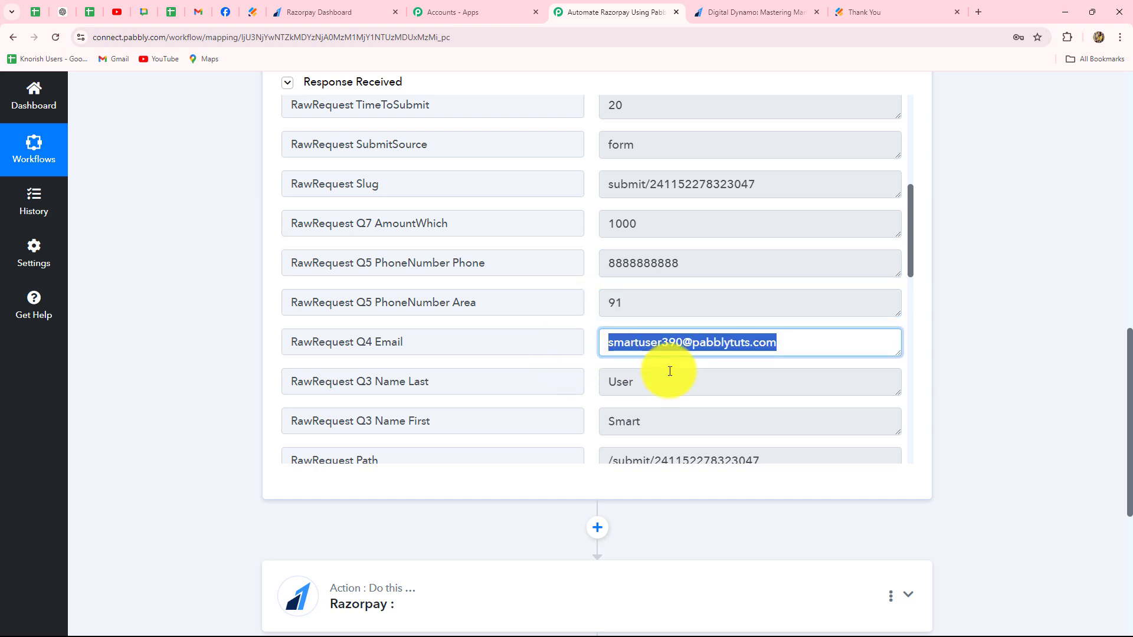
{"action": "left_click", "coordinate": [657, 379]}
{"action": "double_click", "coordinate": [659, 381]}
{"action": "left_click_drag", "start_coordinate": [665, 413], "coordinate": [600, 426]}
{"action": "left_click_drag", "start_coordinate": [637, 383], "coordinate": [619, 382]}
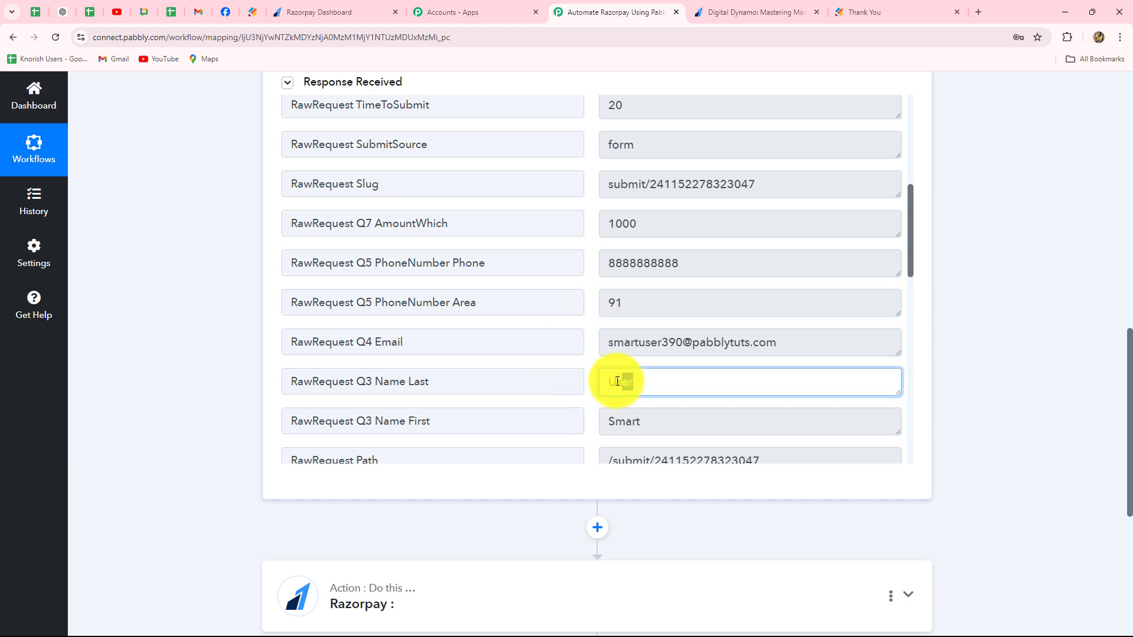
- Examine the remaining fields of the Jotform response and the trigger's app, event and webhook setup
{"action": "scroll", "coordinate": [671, 382], "scroll_direction": "down", "scroll_amount": 6}
{"action": "scroll", "coordinate": [672, 381], "scroll_direction": "down", "scroll_amount": 3}
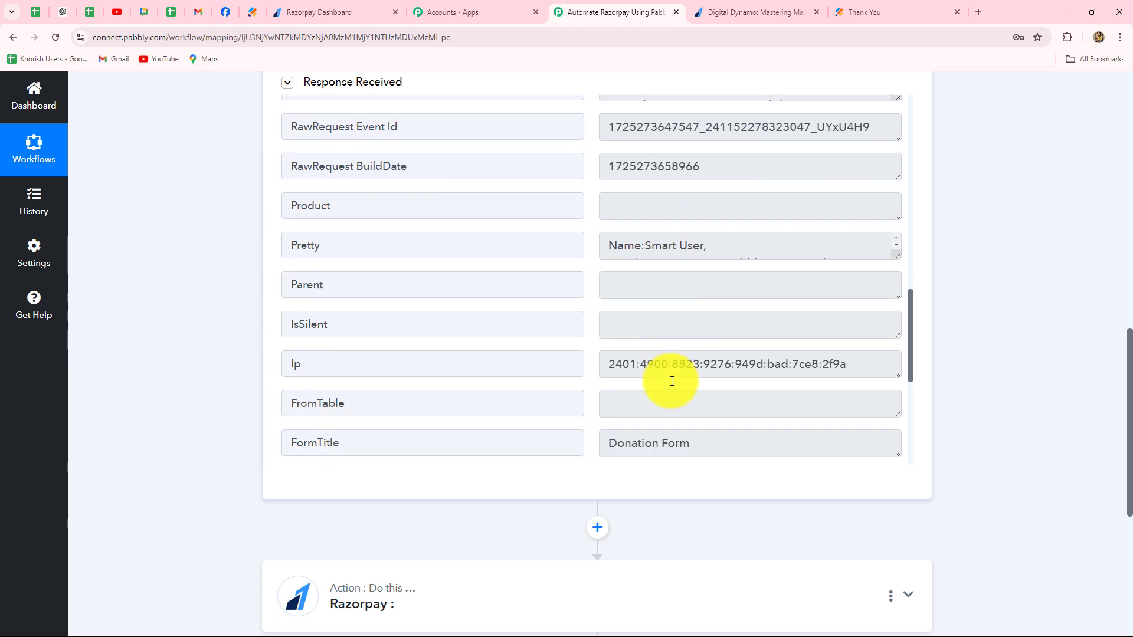
{"action": "scroll", "coordinate": [671, 381], "scroll_direction": "down", "scroll_amount": 3}
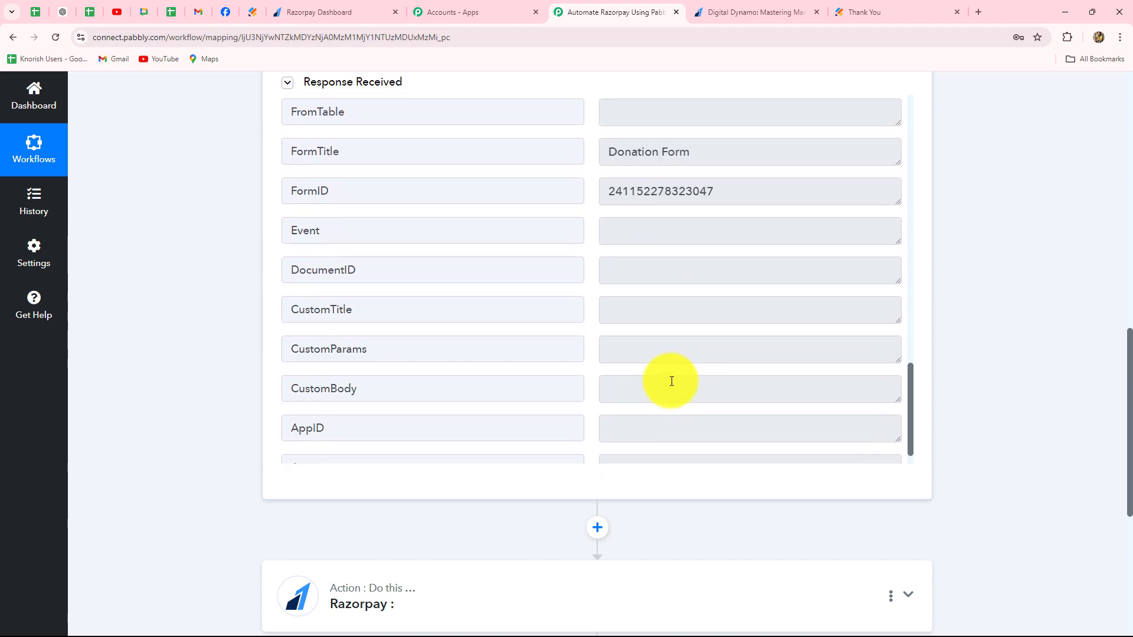
{"action": "scroll", "coordinate": [670, 380], "scroll_direction": "up", "scroll_amount": 5}
{"action": "scroll", "coordinate": [1025, 310], "scroll_direction": "up", "scroll_amount": 5}
{"action": "scroll", "coordinate": [1025, 311], "scroll_direction": "up", "scroll_amount": 5}
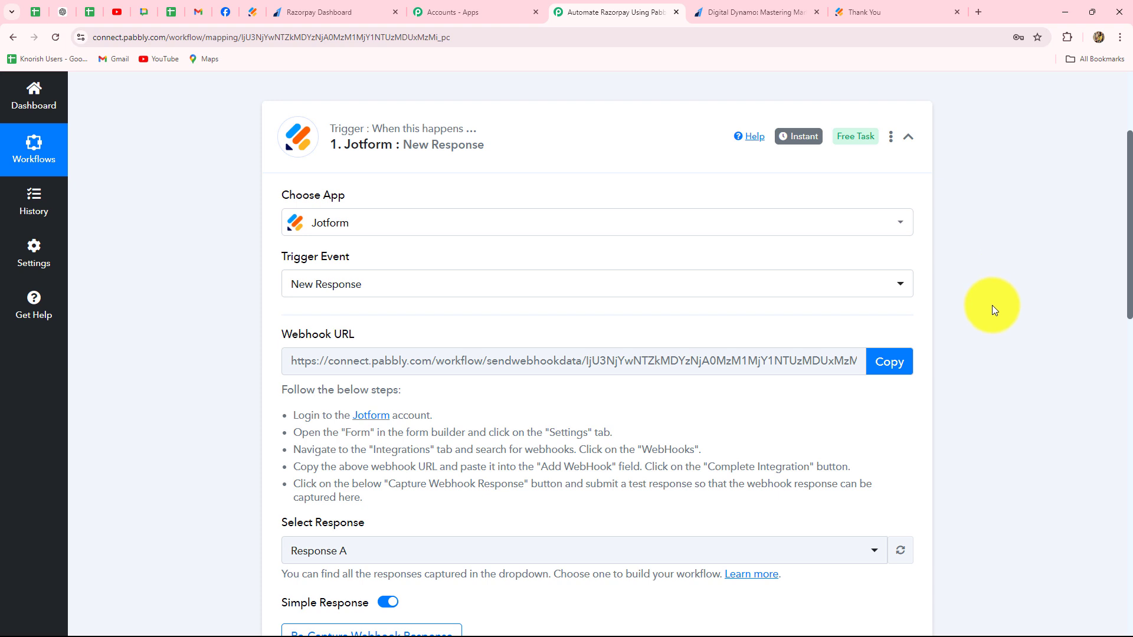
- Set the Razorpay action's event to Create Payment Link and start adding a new Razorpay account connection
{"action": "scroll", "coordinate": [993, 308], "scroll_direction": "down", "scroll_amount": 5}
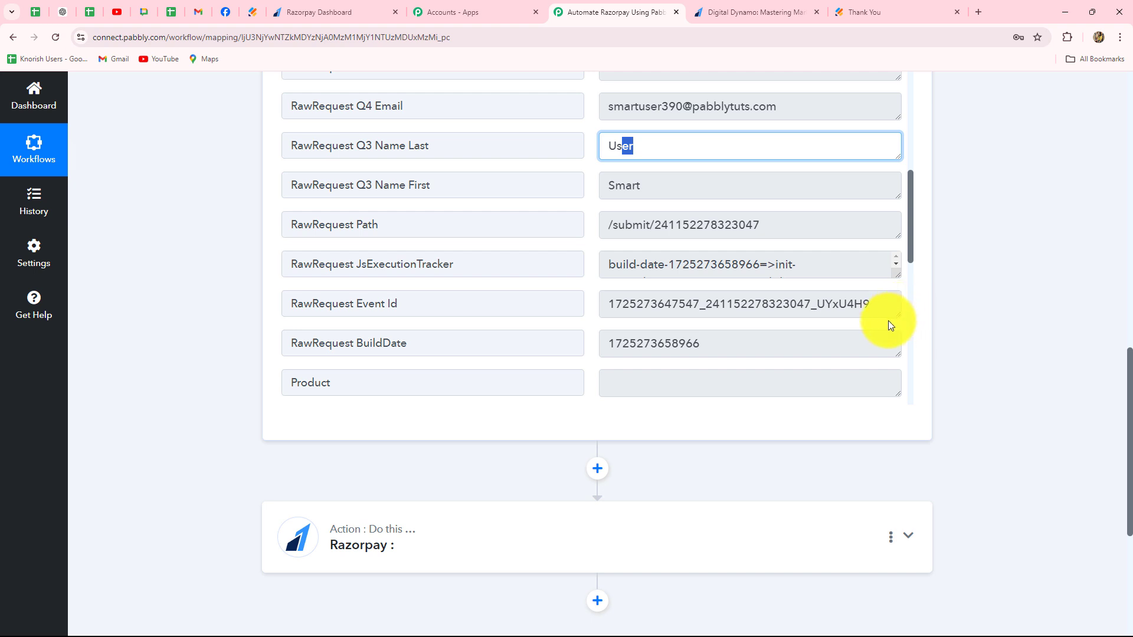
{"action": "scroll", "coordinate": [545, 317], "scroll_direction": "down", "scroll_amount": 4}
{"action": "scroll", "coordinate": [545, 317], "scroll_direction": "up", "scroll_amount": 4}
{"action": "scroll", "coordinate": [531, 325], "scroll_direction": "down", "scroll_amount": 4}
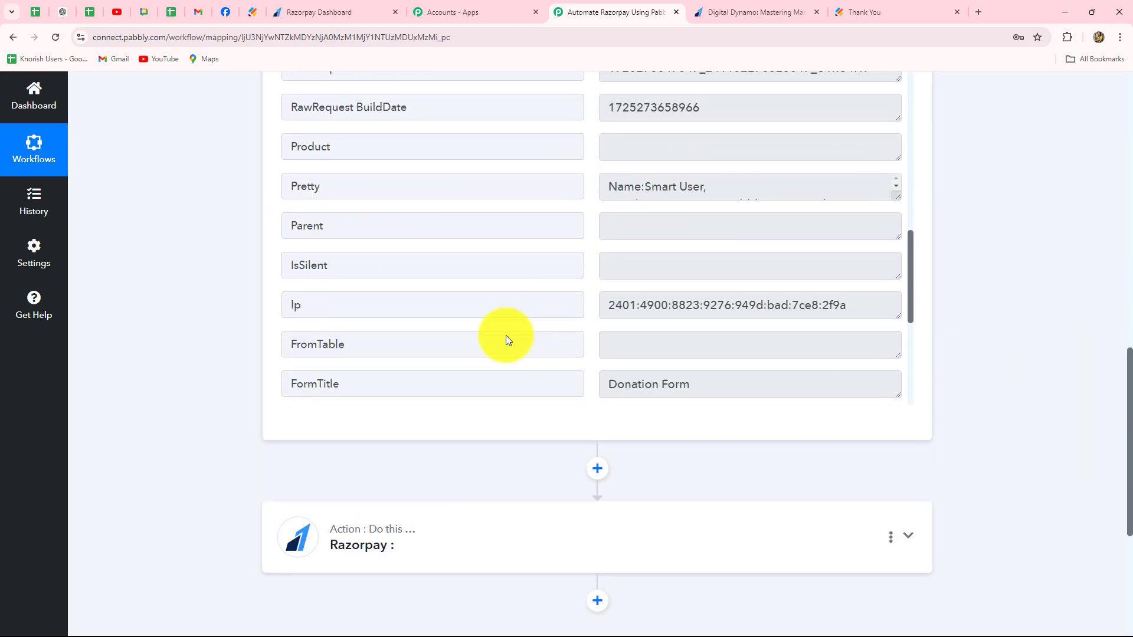
{"action": "scroll", "coordinate": [234, 452], "scroll_direction": "down", "scroll_amount": 4}
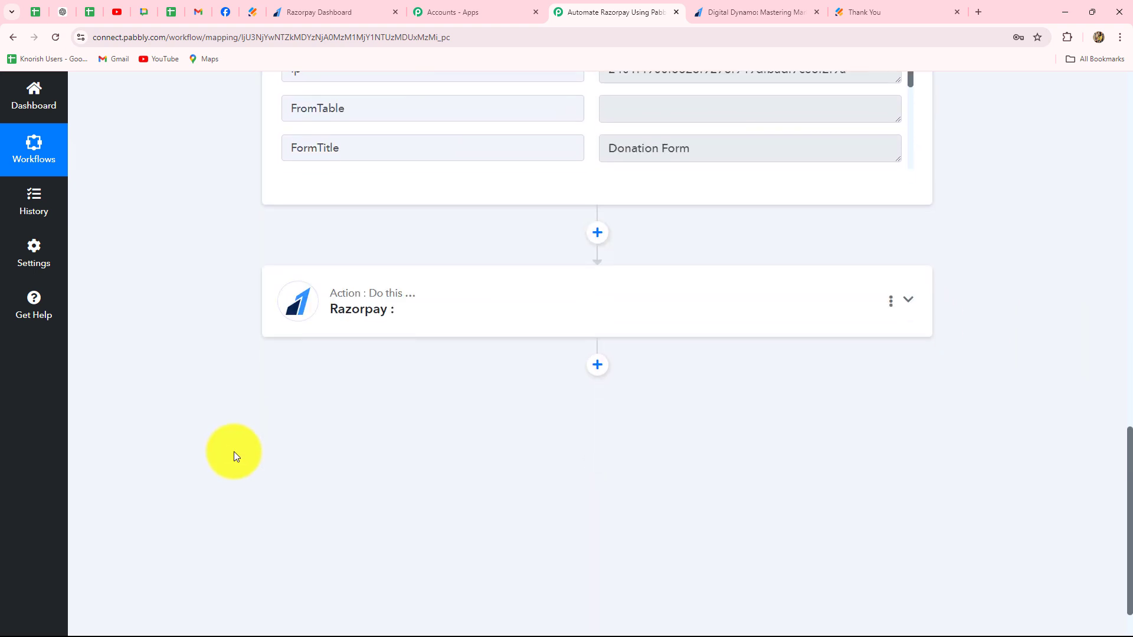
{"action": "left_click", "coordinate": [436, 307]}
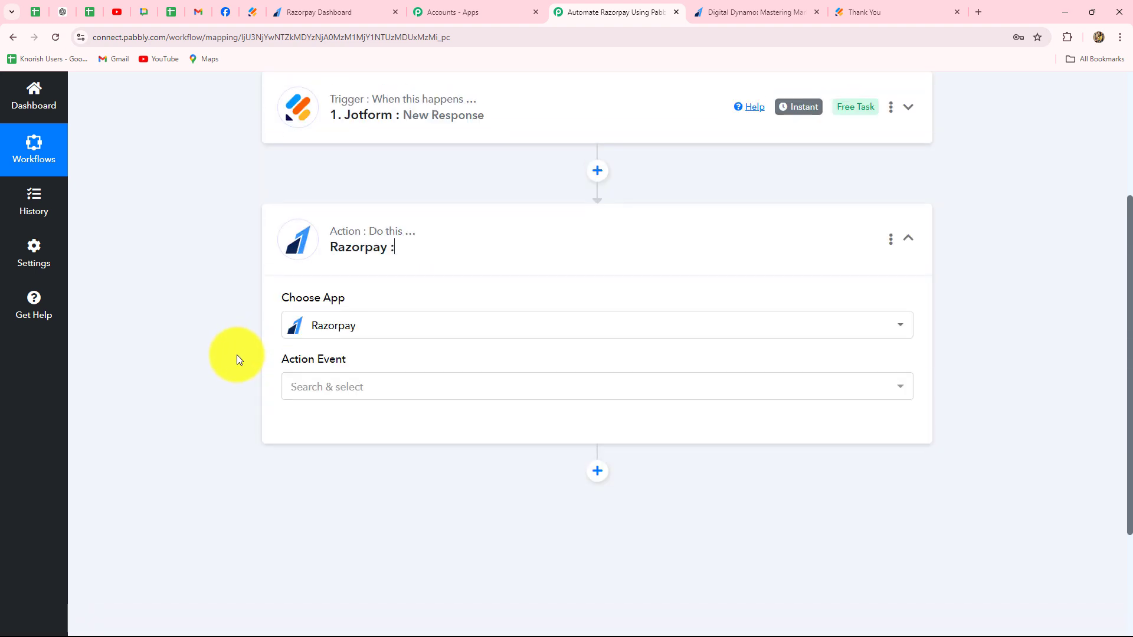
{"action": "scroll", "coordinate": [238, 360], "scroll_direction": "down", "scroll_amount": 2}
{"action": "left_click", "coordinate": [334, 222]}
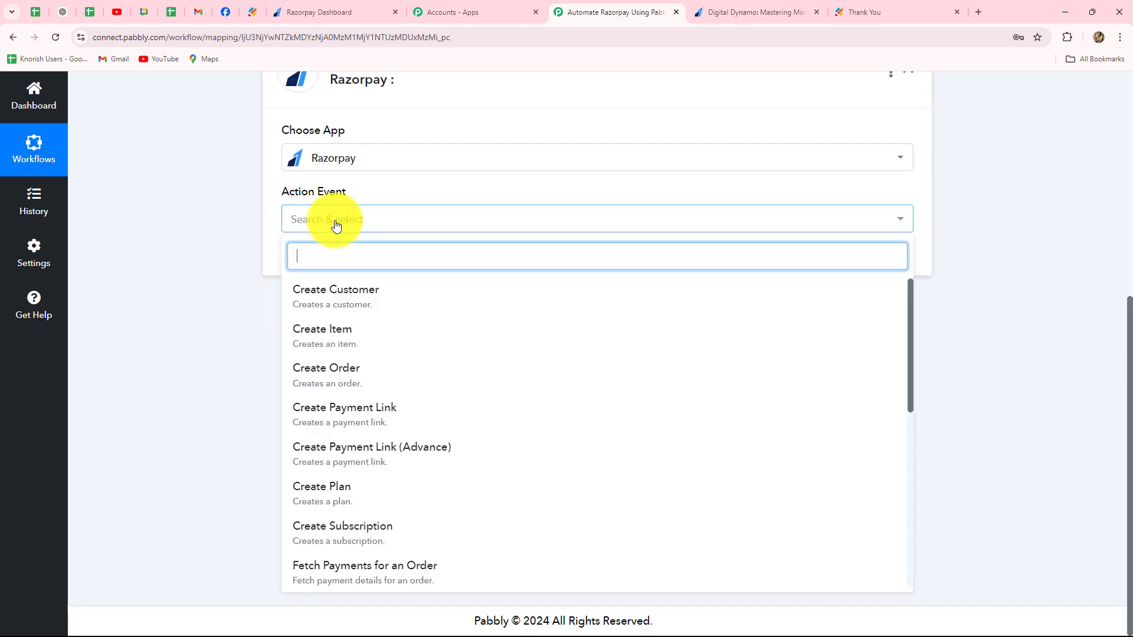
{"action": "left_click", "coordinate": [338, 411]}
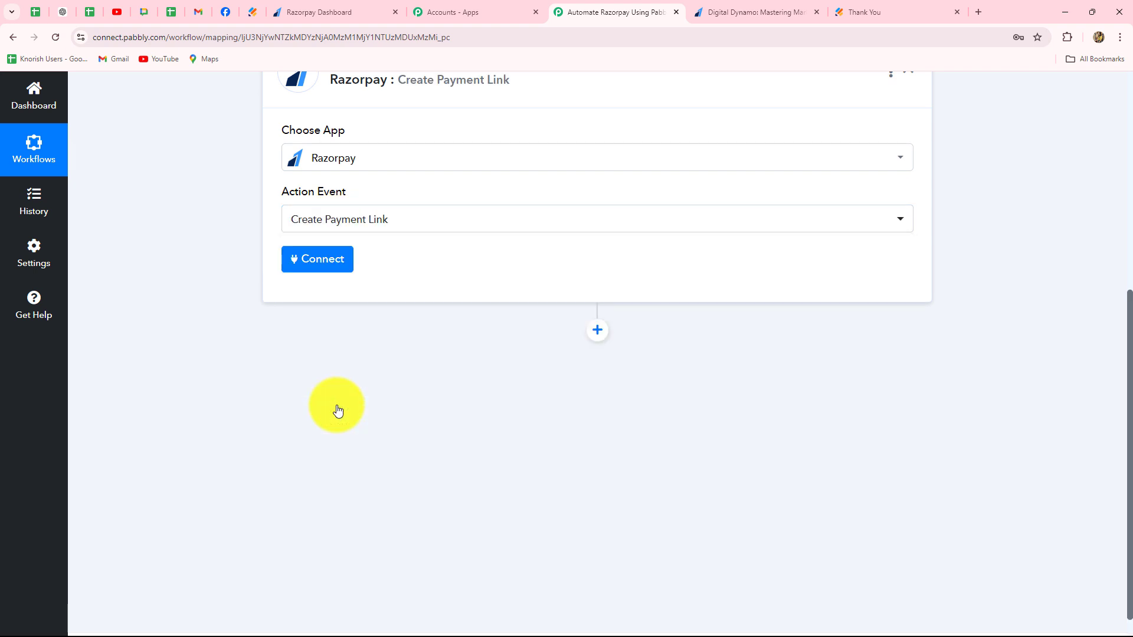
{"action": "left_click", "coordinate": [320, 267]}
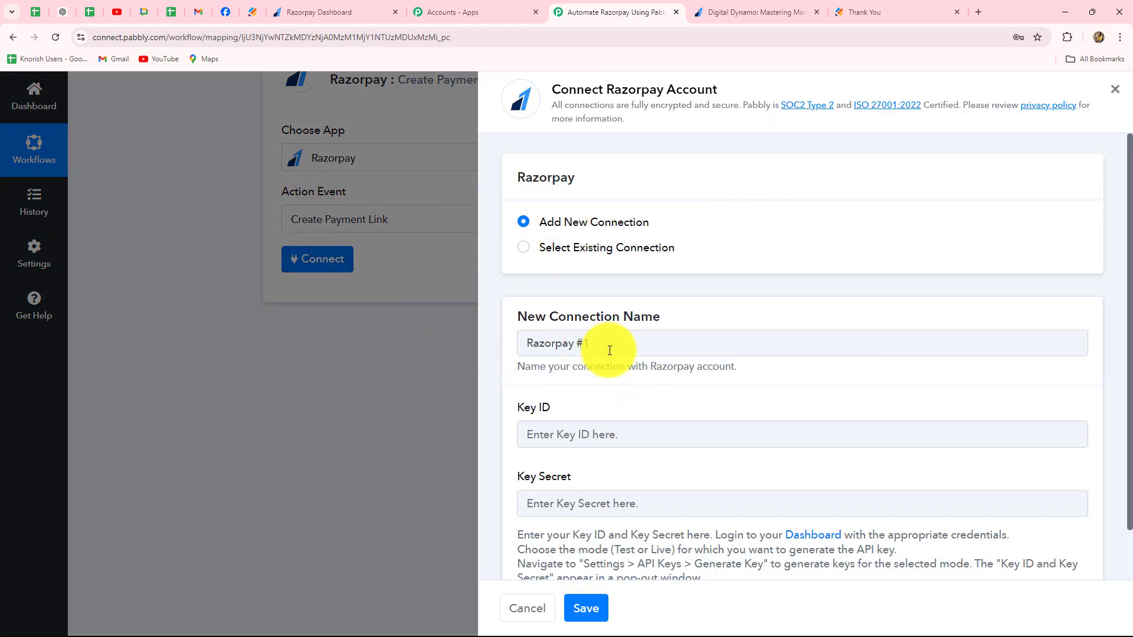
{"action": "scroll", "coordinate": [575, 329], "scroll_direction": "down", "scroll_amount": 1}
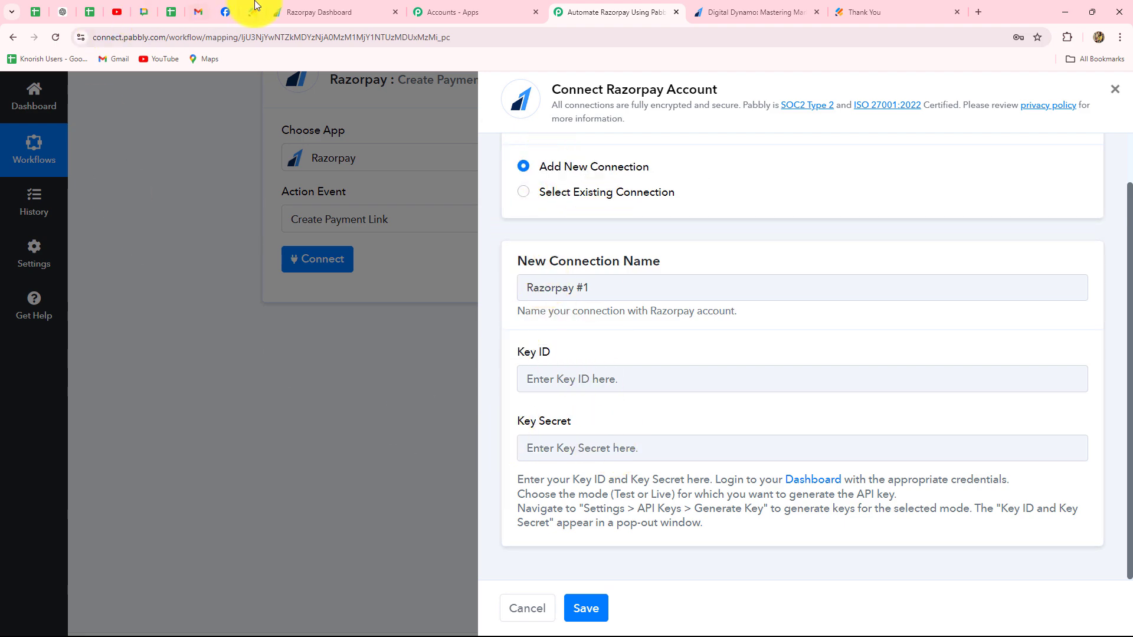
- Switch to the Razorpay Dashboard and regenerate the test API key from the account's API key settings, deactivating the old key immediately
{"action": "left_click", "coordinate": [320, 12]}
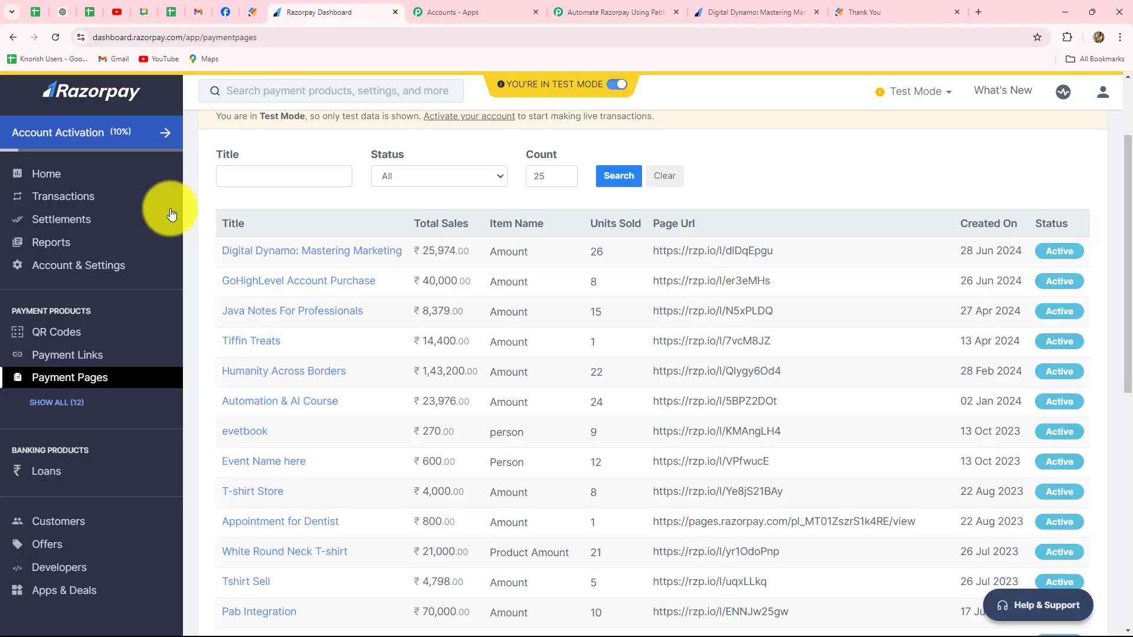
{"action": "left_click", "coordinate": [89, 266]}
{"action": "left_click", "coordinate": [245, 299]}
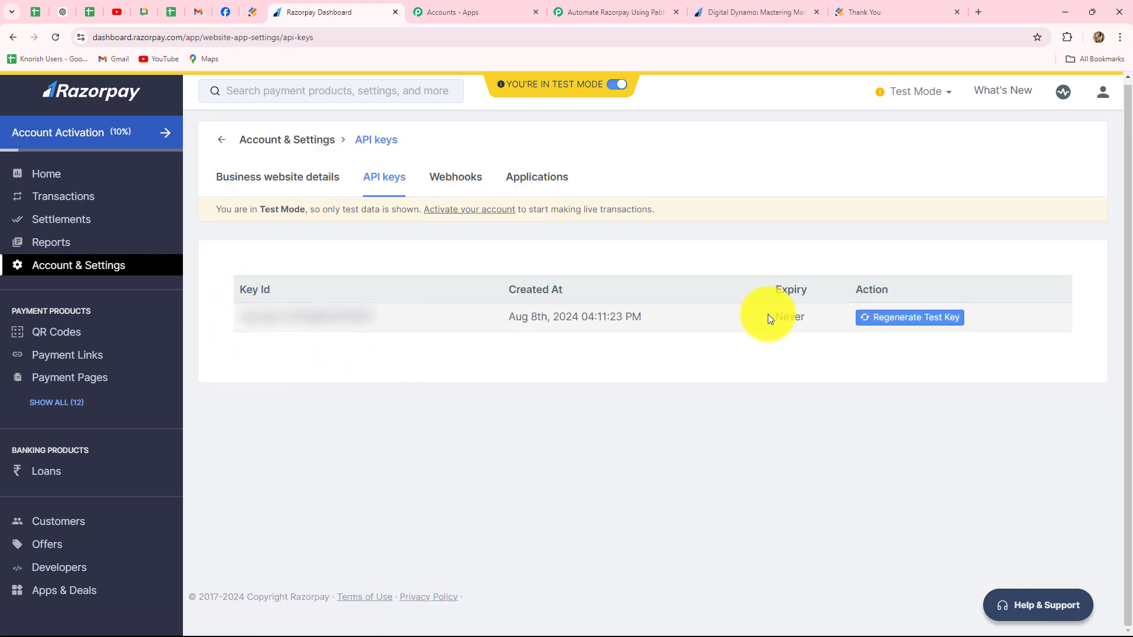
{"action": "left_click", "coordinate": [915, 321]}
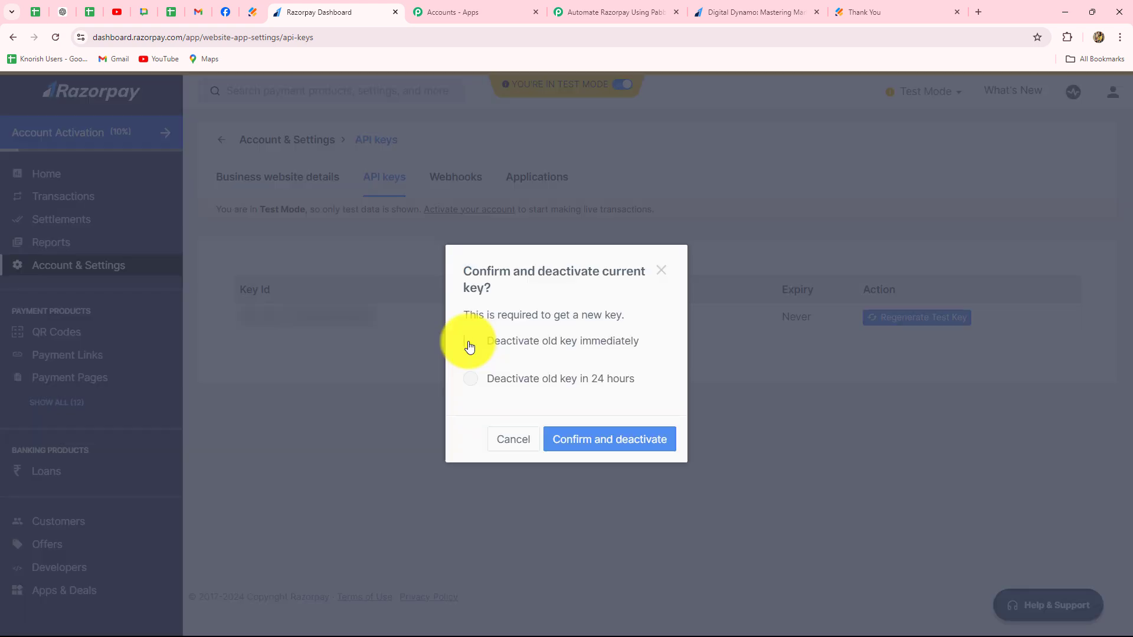
{"action": "left_click", "coordinate": [470, 343]}
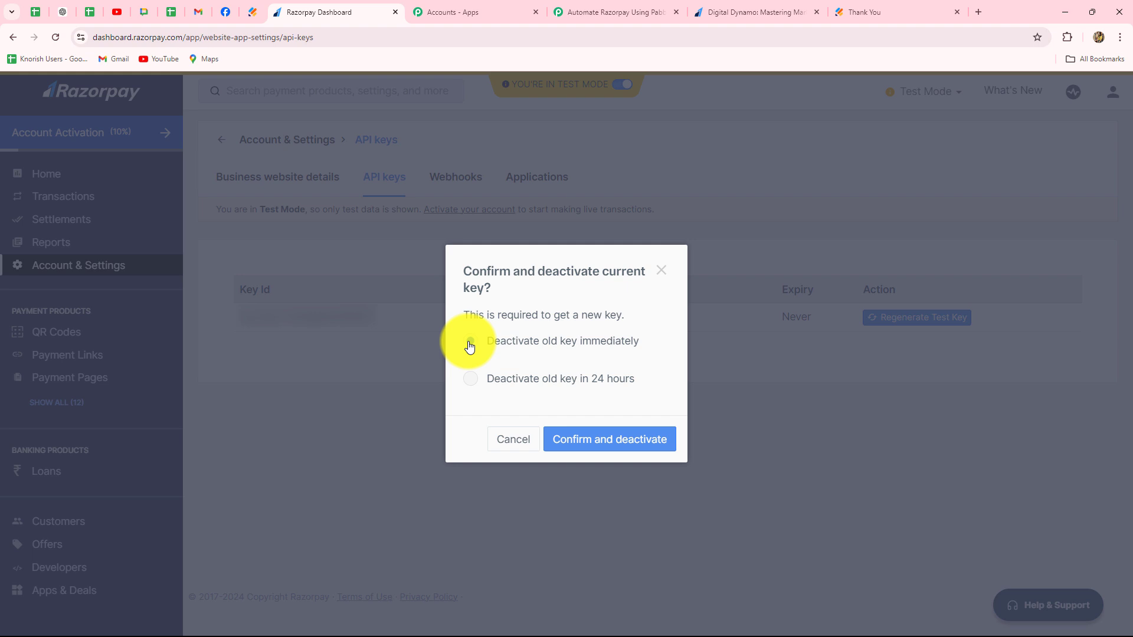
{"action": "left_click", "coordinate": [592, 444]}
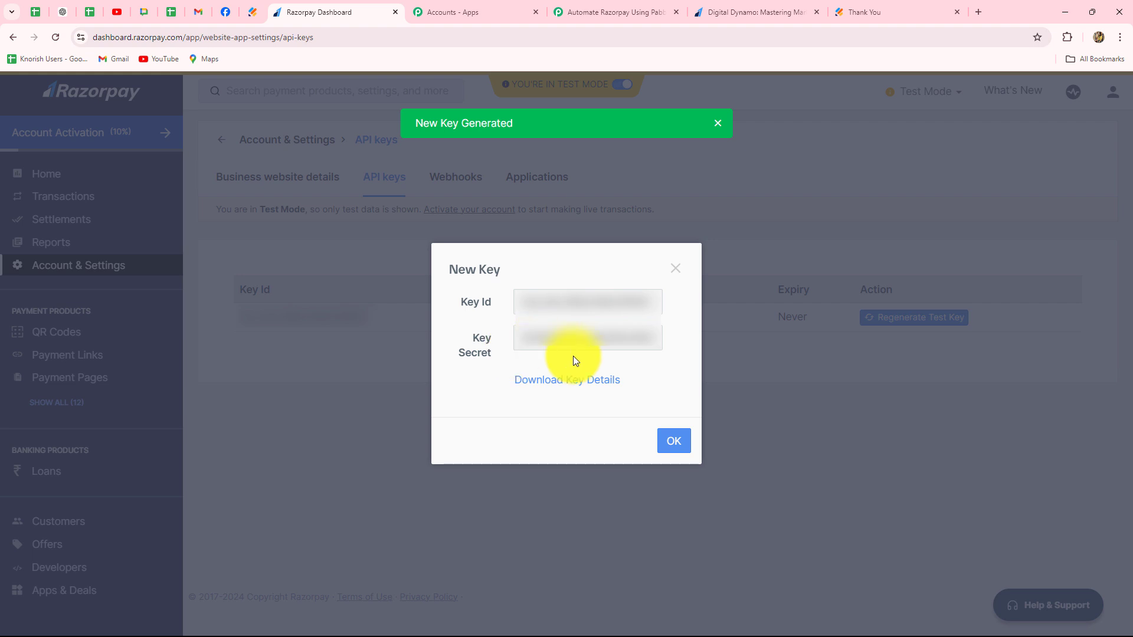
- Copy the new Razorpay key ID and paste it into the Key ID field of the Pabbly Connect connection
{"action": "left_click_drag", "start_coordinate": [519, 300], "coordinate": [702, 304]}
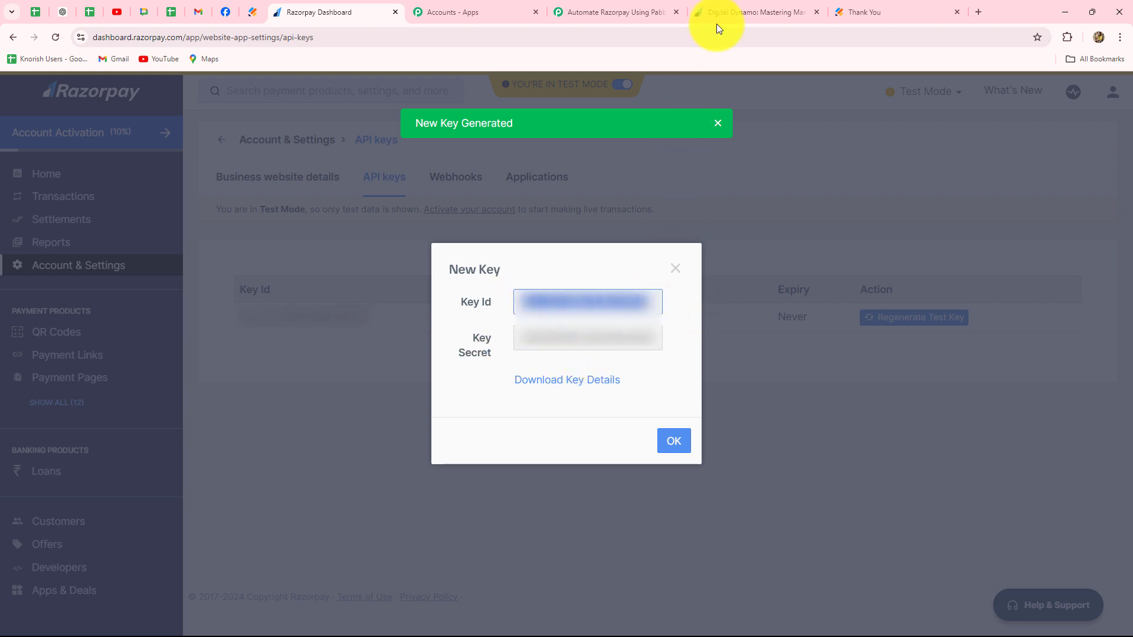
{"action": "left_click", "coordinate": [606, 13]}
{"action": "left_click", "coordinate": [569, 378]}
{"action": "key", "text": "ctrl+v"}
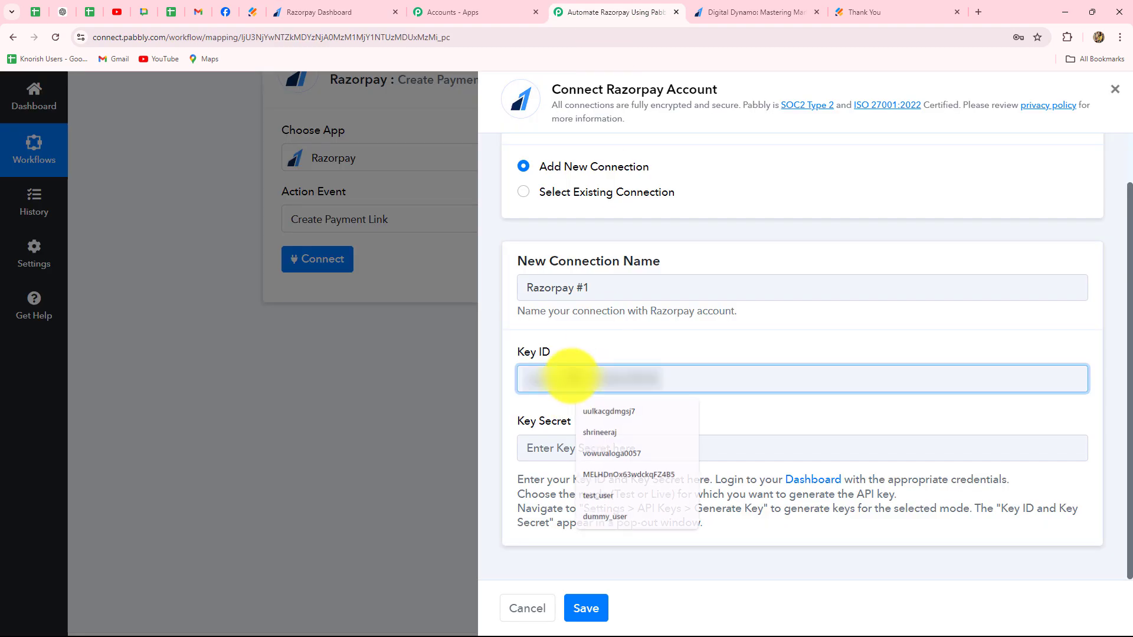
- Copy the Razorpay key secret into the connection's Key Secret field in Pabbly Connect and save the connection
{"action": "left_click", "coordinate": [336, 13]}
{"action": "left_click_drag", "start_coordinate": [522, 337], "coordinate": [709, 355]}
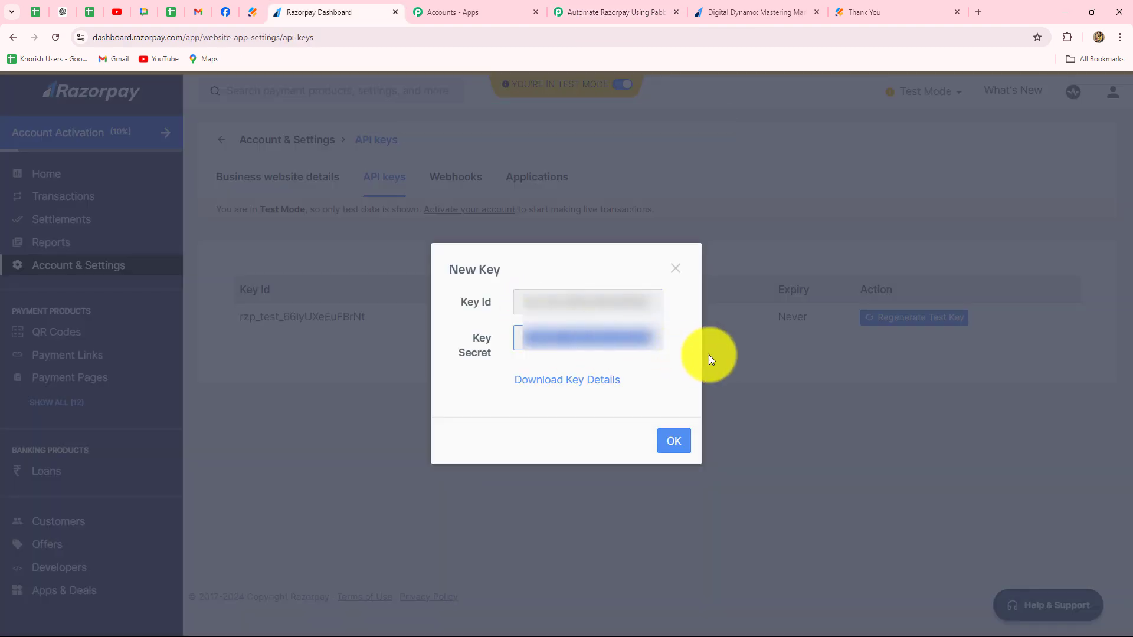
{"action": "left_click", "coordinate": [607, 12]}
{"action": "left_click", "coordinate": [539, 453]}
{"action": "key", "text": "ctrl+v"}
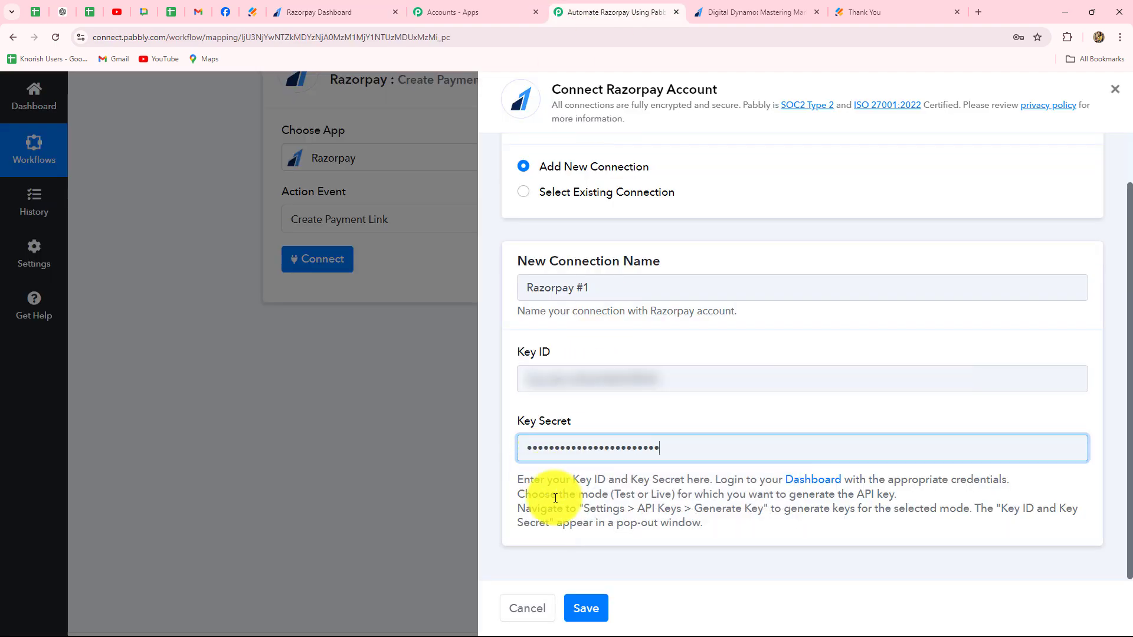
{"action": "left_click", "coordinate": [586, 608]}
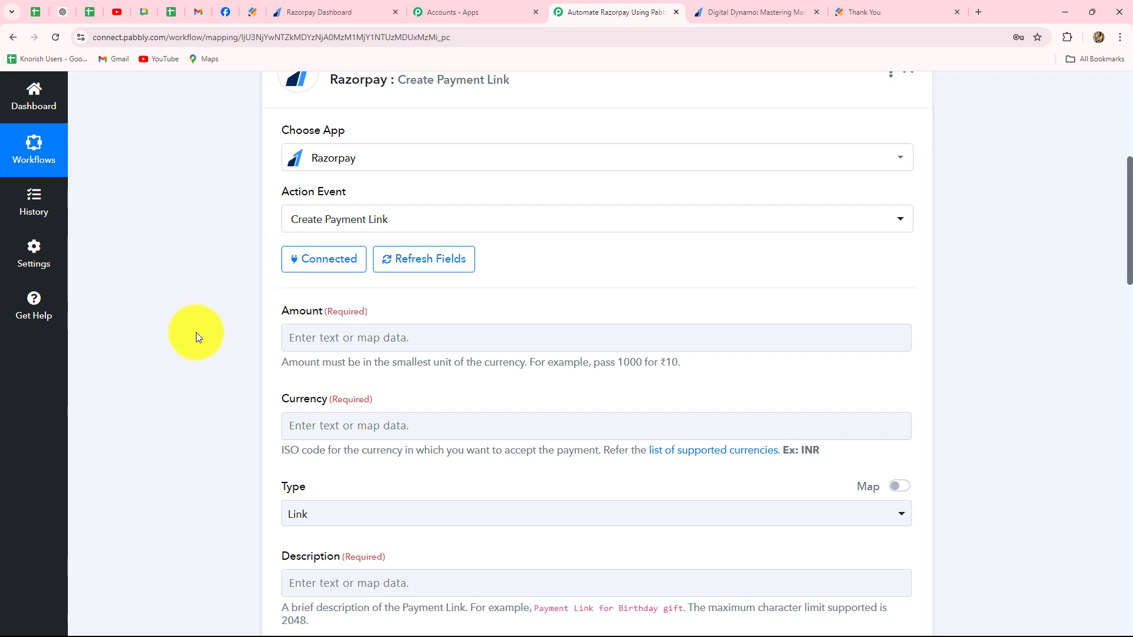
- Map the payment link's Amount to the Jotform response's RawRequest Q7 AmountWhich value
{"action": "scroll", "coordinate": [196, 331], "scroll_direction": "down", "scroll_amount": 18}
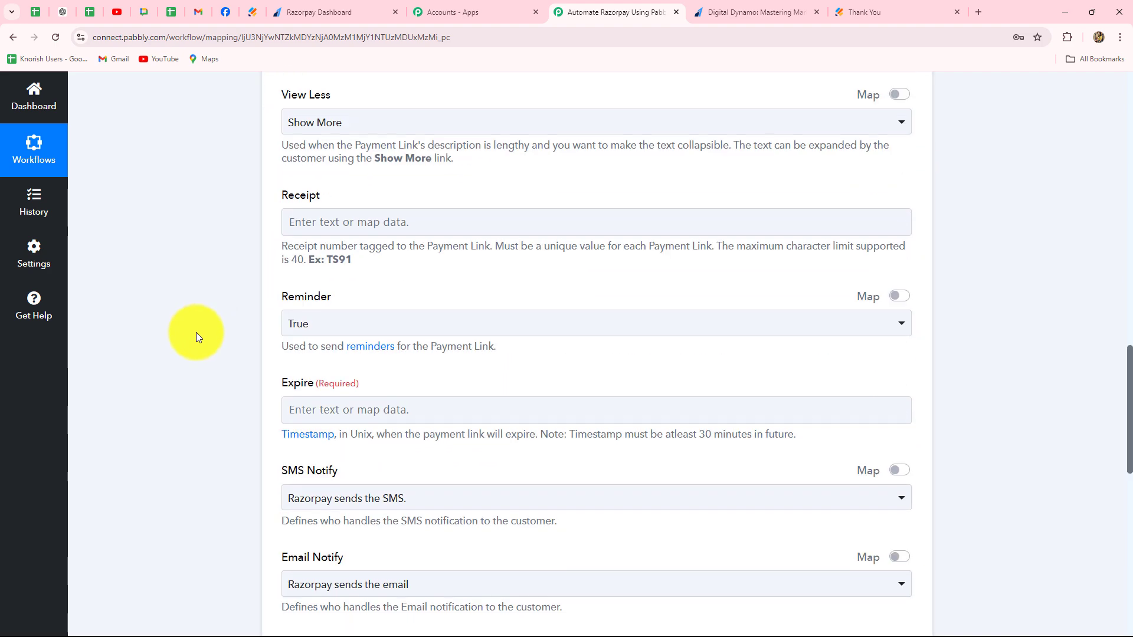
{"action": "scroll", "coordinate": [196, 332], "scroll_direction": "down", "scroll_amount": 5}
{"action": "scroll", "coordinate": [196, 332], "scroll_direction": "up", "scroll_amount": 16}
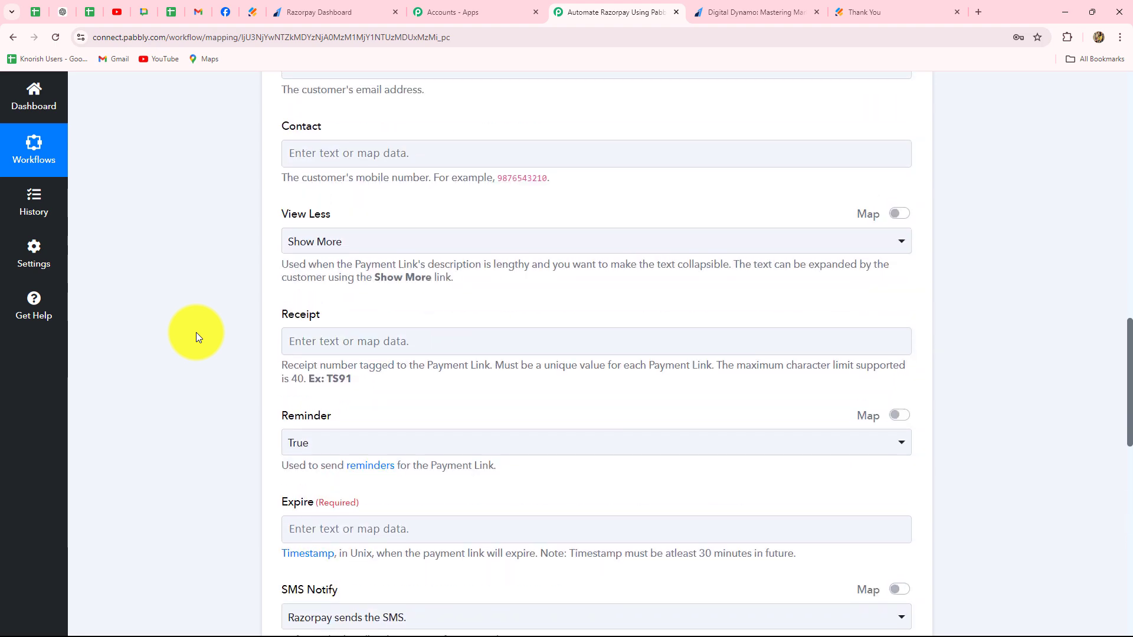
{"action": "scroll", "coordinate": [195, 332], "scroll_direction": "up", "scroll_amount": 9}
{"action": "scroll", "coordinate": [196, 331], "scroll_direction": "down", "scroll_amount": 5}
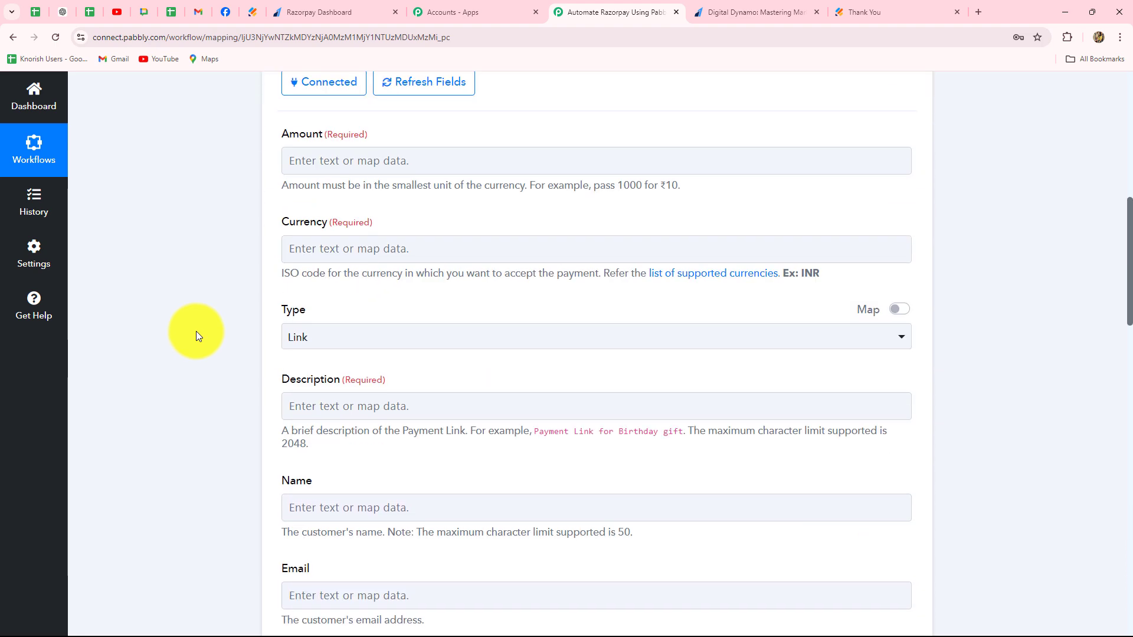
{"action": "left_click", "coordinate": [305, 160]}
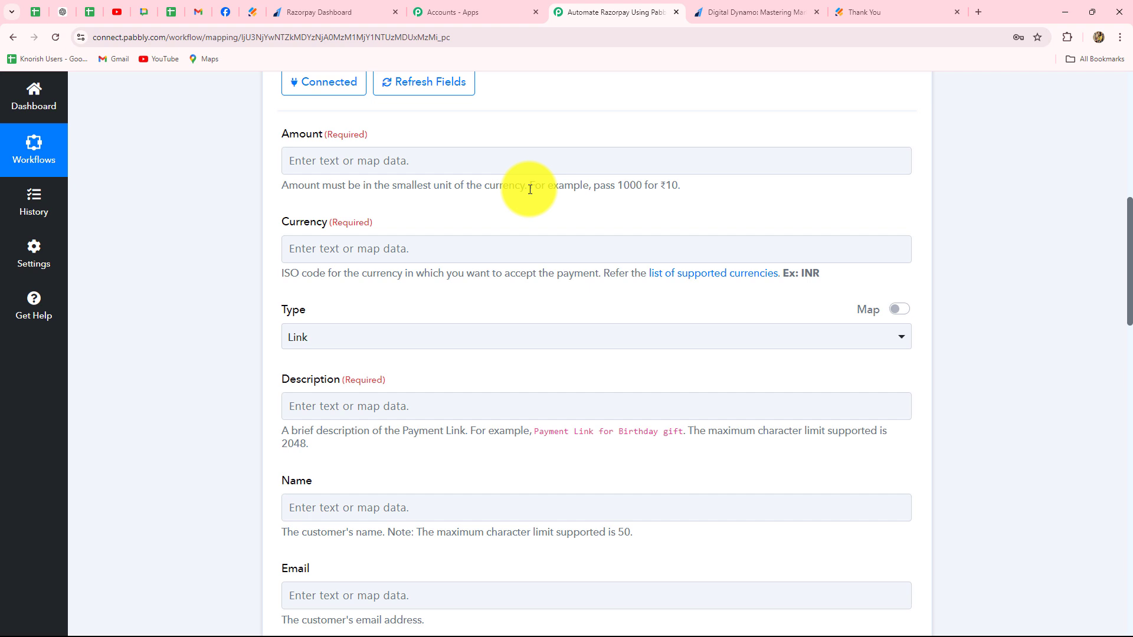
{"action": "left_click", "coordinate": [421, 161]}
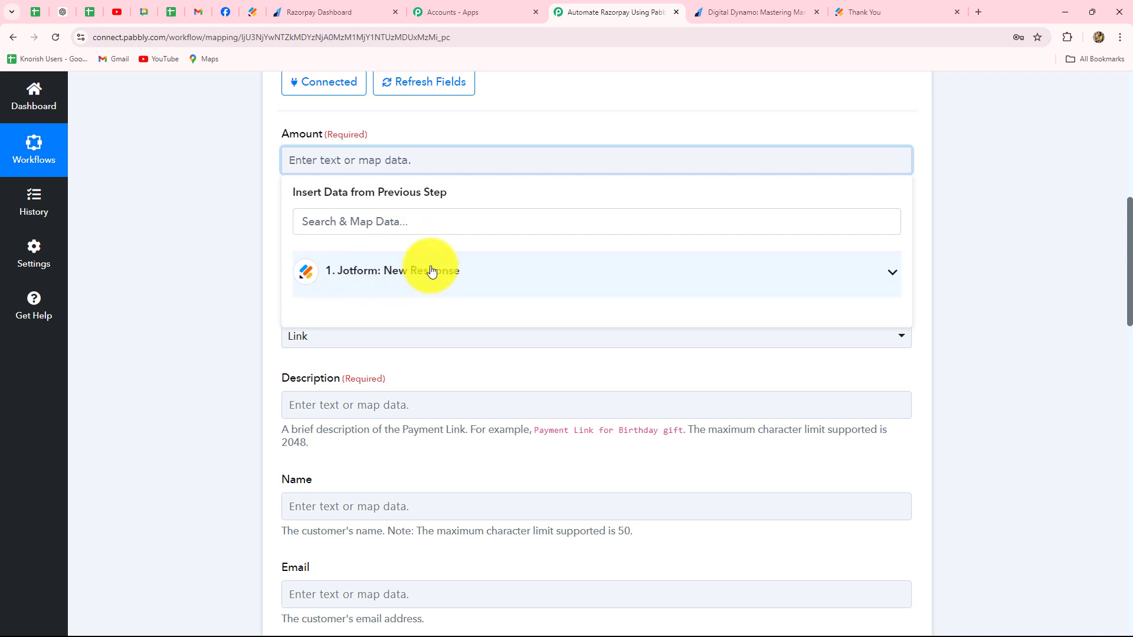
{"action": "left_click", "coordinate": [431, 271]}
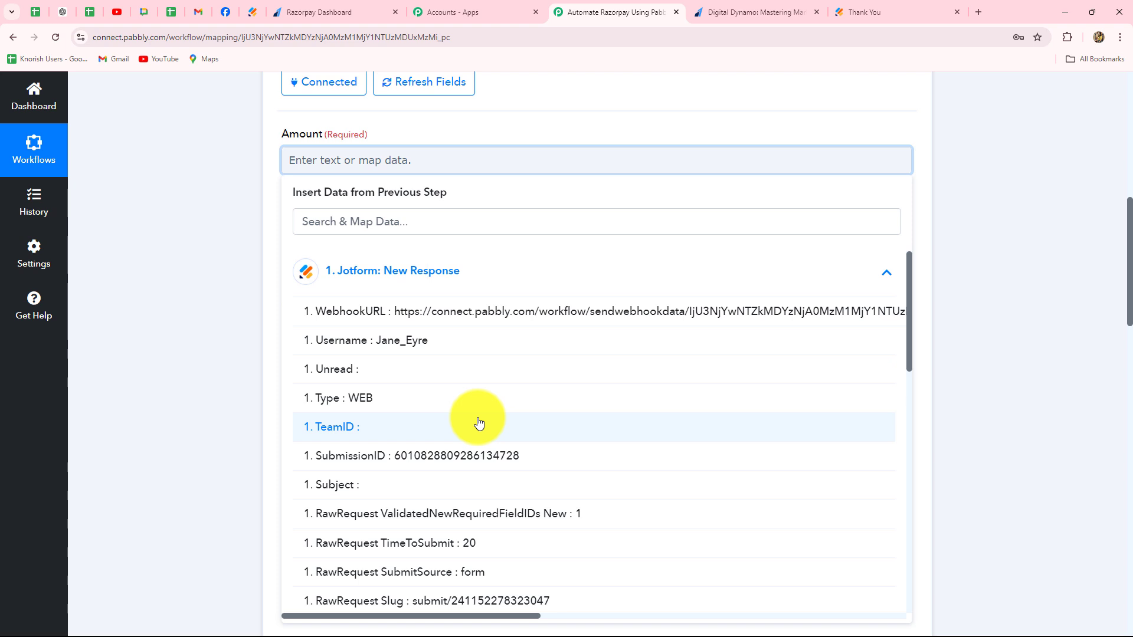
{"action": "scroll", "coordinate": [512, 454], "scroll_direction": "down", "scroll_amount": 5}
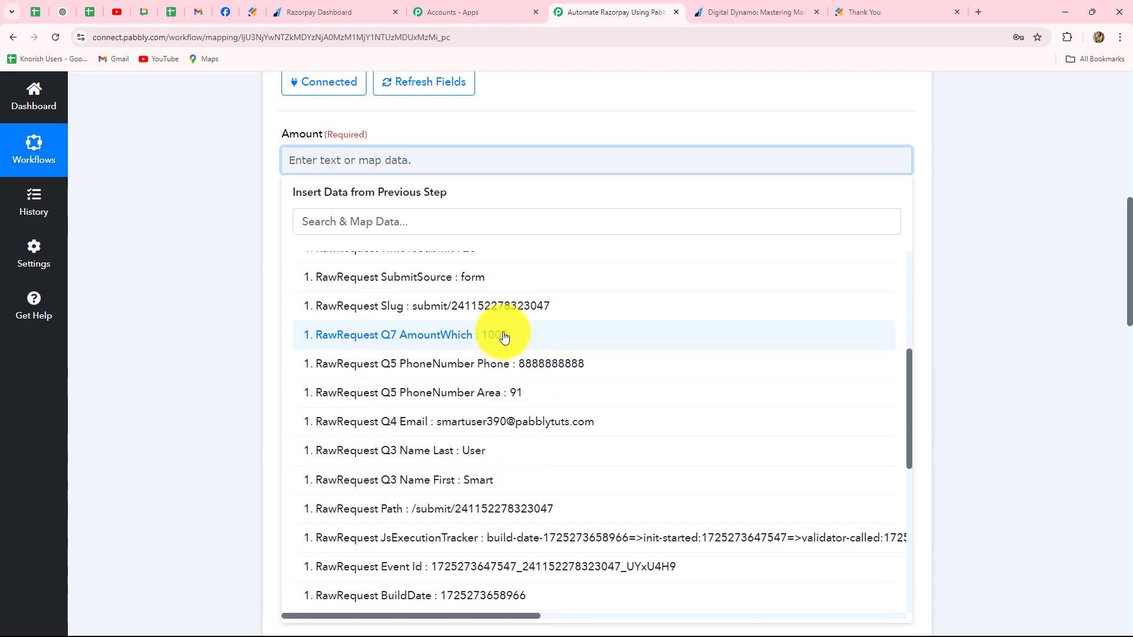
{"action": "left_click", "coordinate": [503, 336]}
{"action": "left_click", "coordinate": [228, 246]}
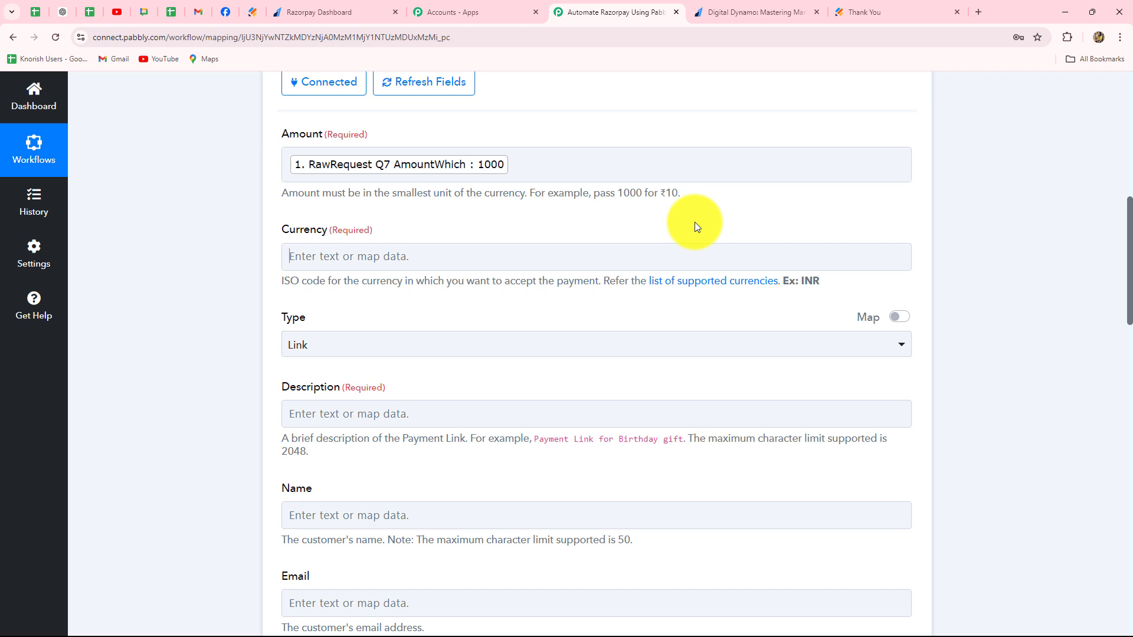
- Append 00 directly after the mapped Jotform amount to express it in the currency's smallest unit
{"action": "left_click", "coordinate": [520, 165]}
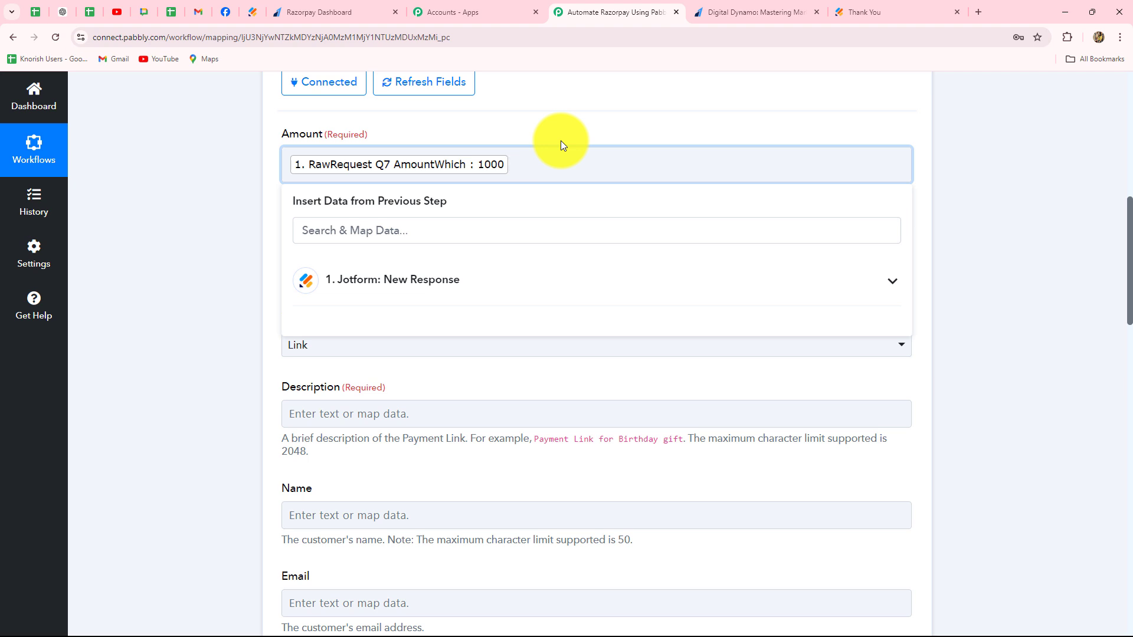
{"action": "type", "text": "00"}
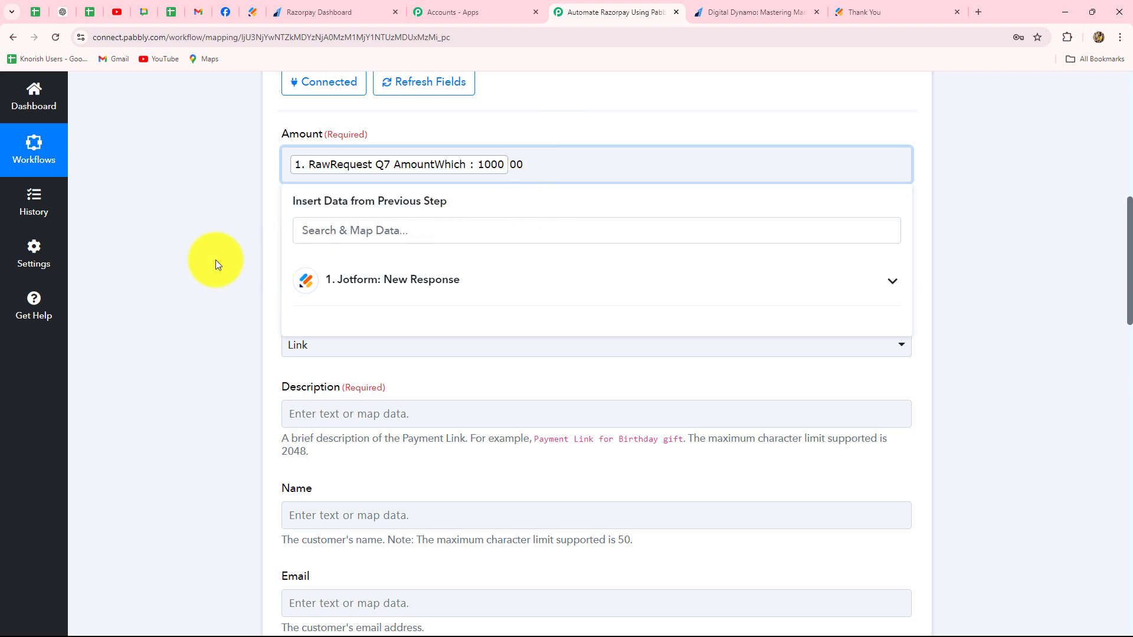
{"action": "left_click", "coordinate": [215, 260]}
- Set the payment link's currency to INR
{"action": "scroll", "coordinate": [214, 259], "scroll_direction": "down", "scroll_amount": 3}
{"action": "scroll", "coordinate": [218, 258], "scroll_direction": "up", "scroll_amount": 1}
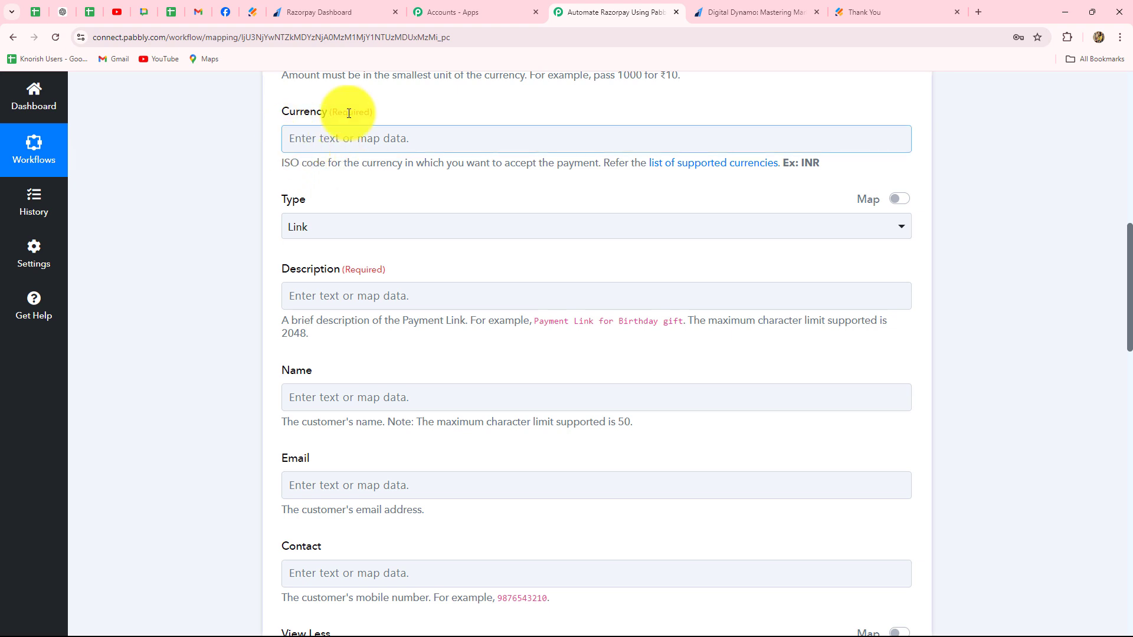
{"action": "left_click", "coordinate": [336, 131]}
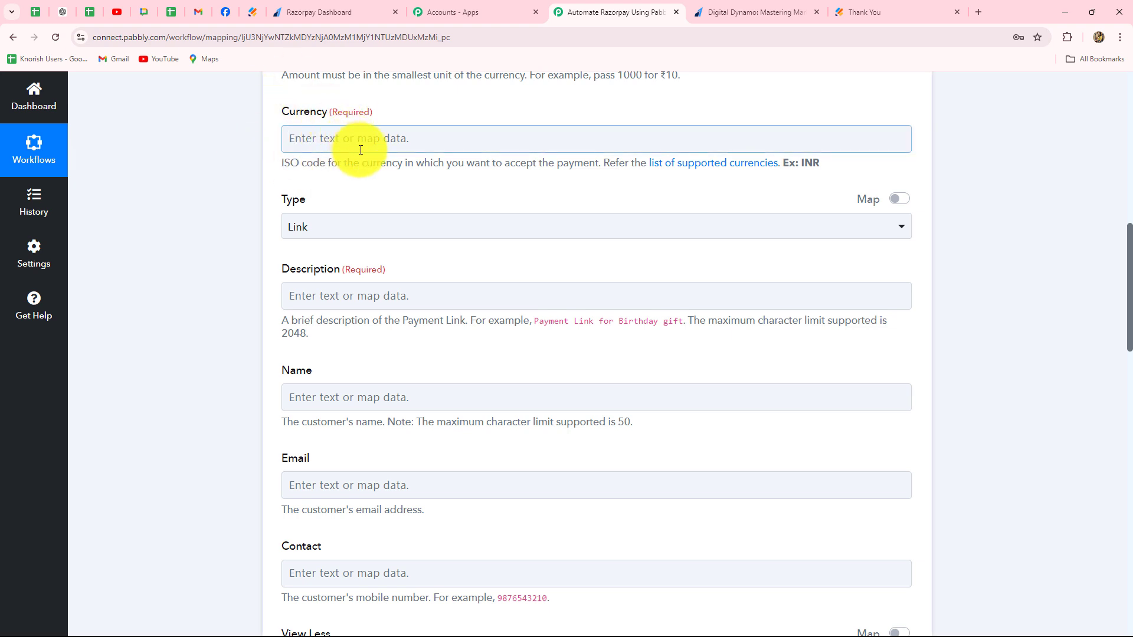
{"action": "left_click", "coordinate": [330, 139]}
{"action": "key", "text": "Caps_Lock"}
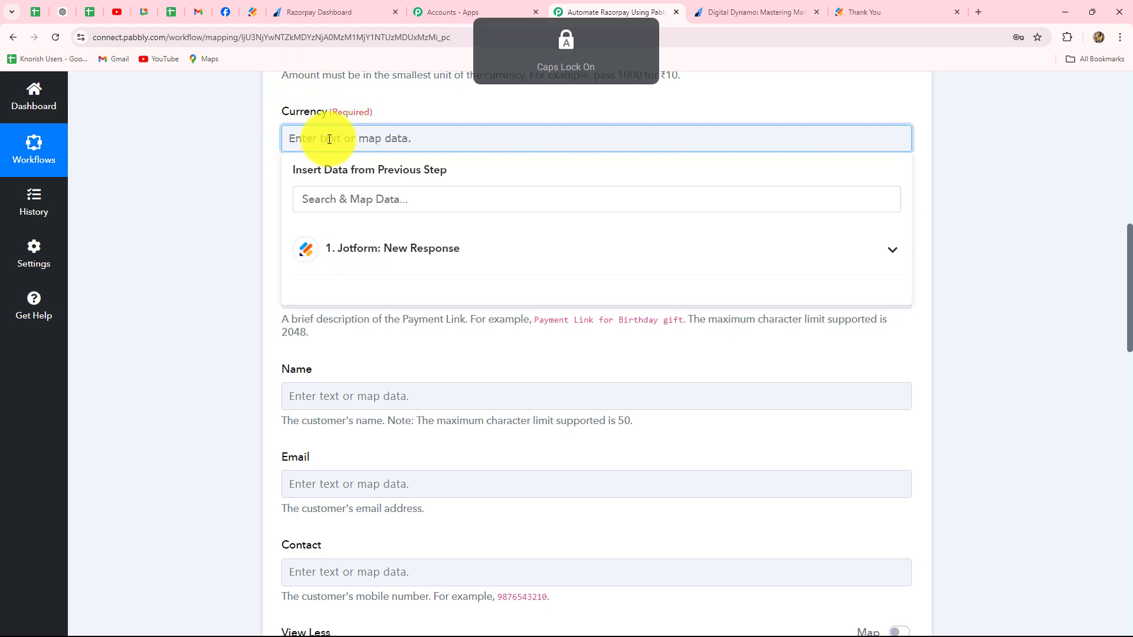
{"action": "type", "text": "INR"}
{"action": "left_click", "coordinate": [243, 151]}
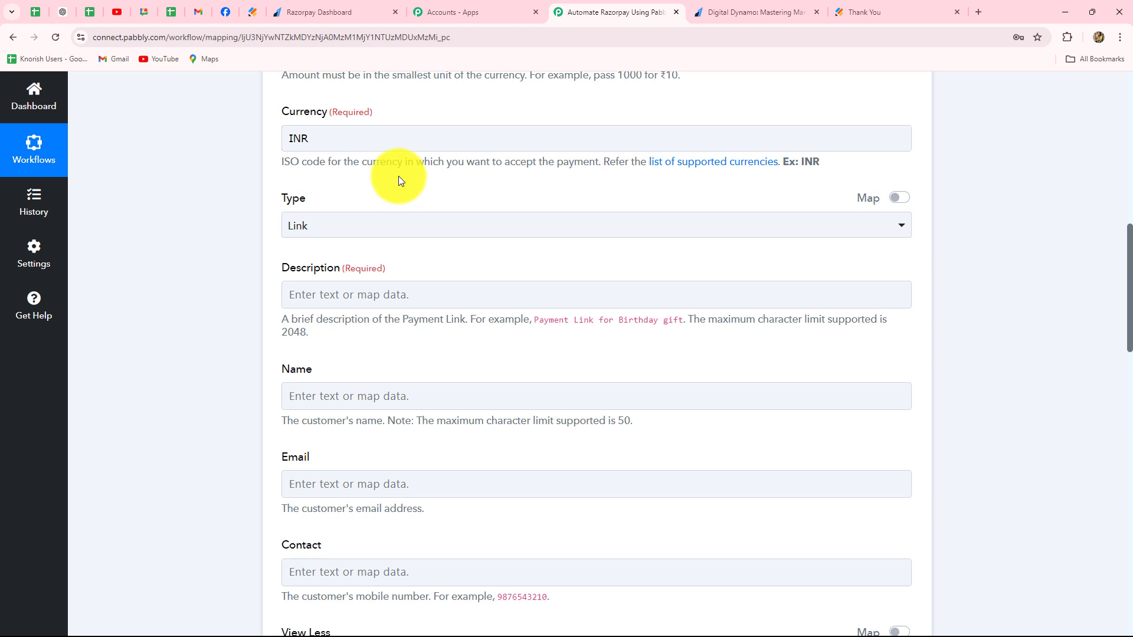
- Paste the copied thank-you message for donating to 'Humanity Across Borders' through the secure payment link as the payment link's description
{"action": "scroll", "coordinate": [291, 199], "scroll_direction": "down", "scroll_amount": 1}
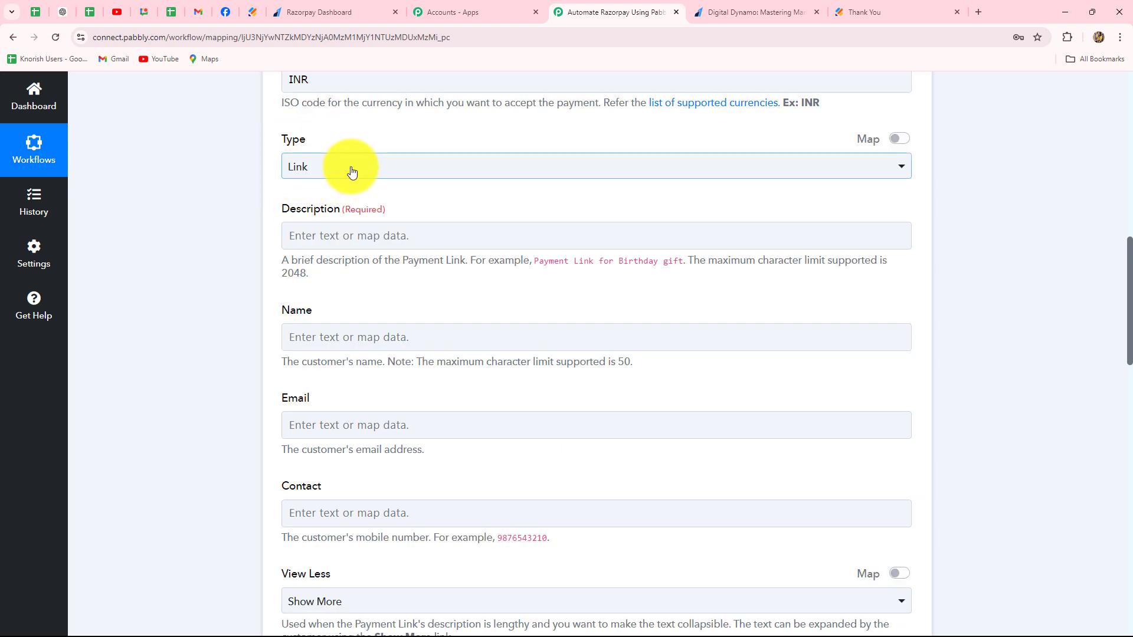
{"action": "scroll", "coordinate": [223, 298], "scroll_direction": "down", "scroll_amount": 1}
{"action": "scroll", "coordinate": [223, 300], "scroll_direction": "down", "scroll_amount": 1}
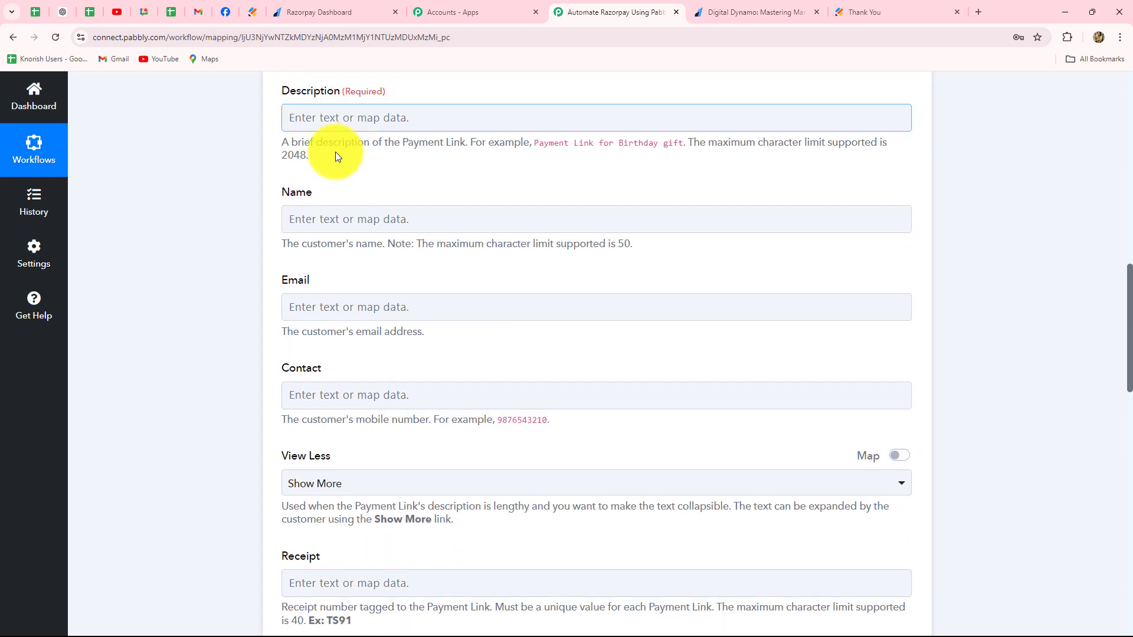
{"action": "left_click", "coordinate": [315, 118]}
{"action": "type", "text": "Thank you for your support! Click the secure payment link below to complete your donation to 'Humanity Across Borders.' Your generous contribution will help us provide vital assistance and create positive change for communities in need."}
{"action": "scroll", "coordinate": [153, 303], "scroll_direction": "up", "scroll_amount": 1}
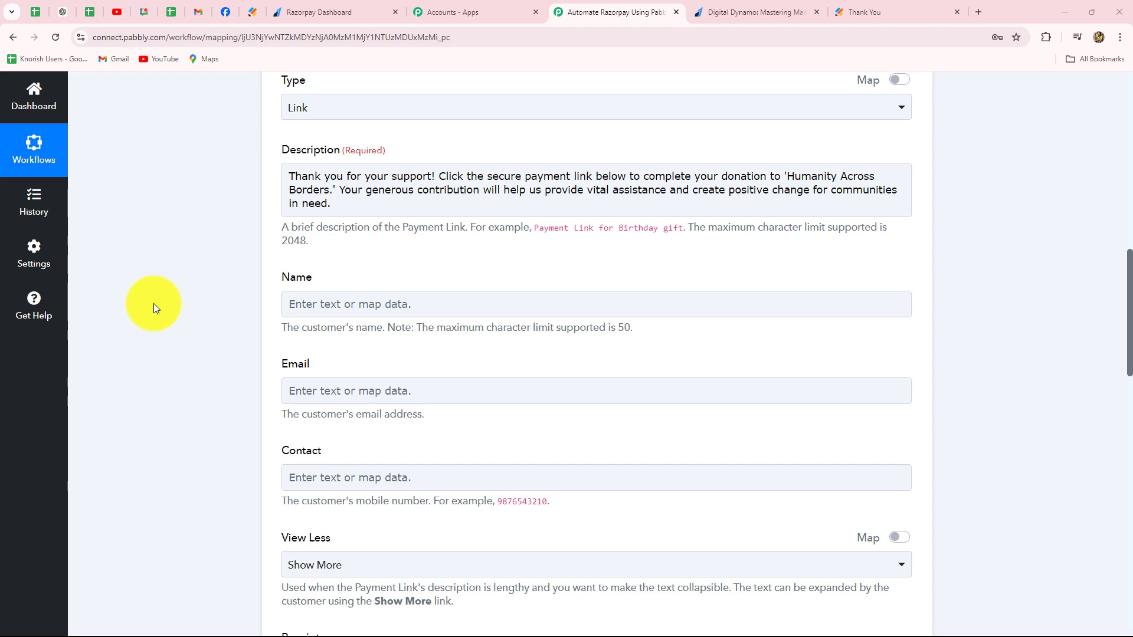
- Map the customer's Name to the Jotform response's Q3 Name First followed by Q3 Name Last
{"action": "scroll", "coordinate": [420, 250], "scroll_direction": "down", "scroll_amount": 3}
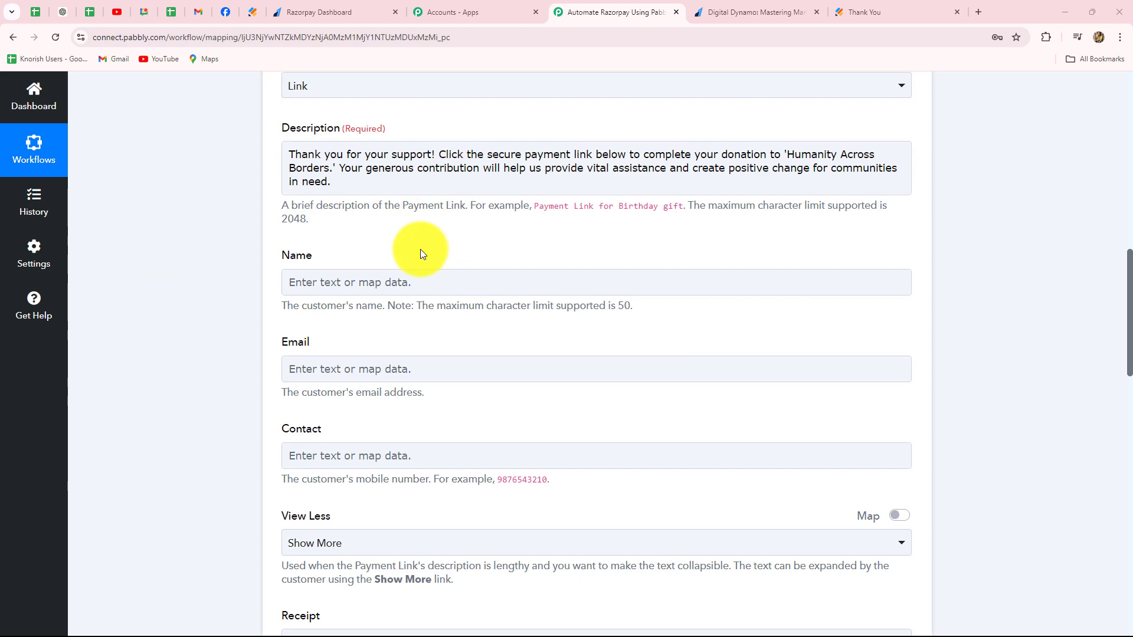
{"action": "left_click", "coordinate": [360, 129]}
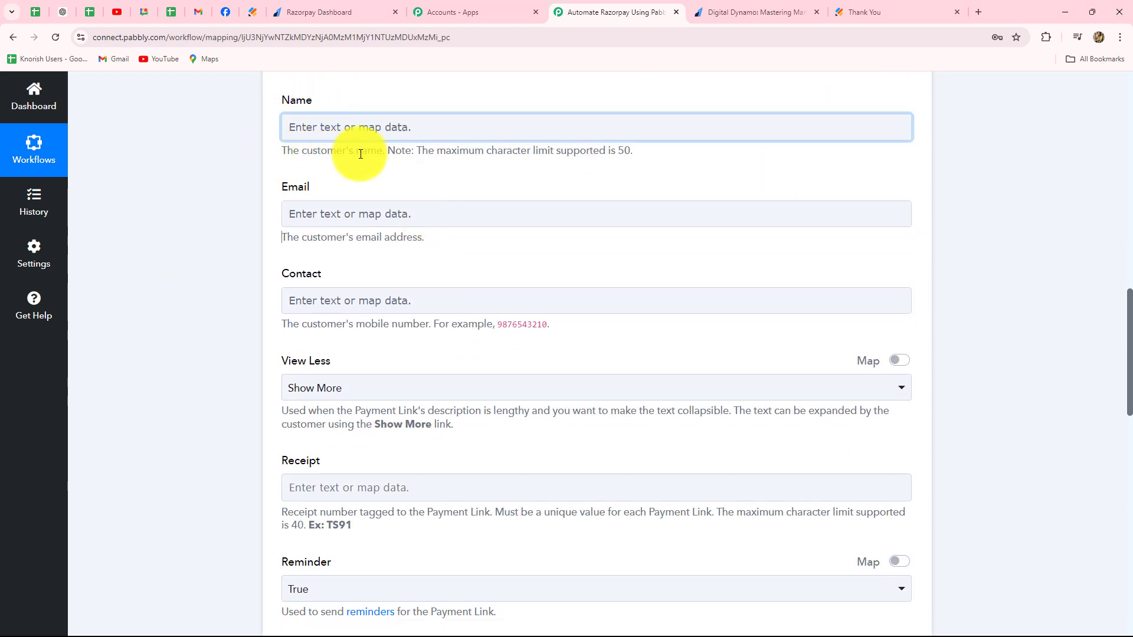
{"action": "left_click", "coordinate": [358, 128]}
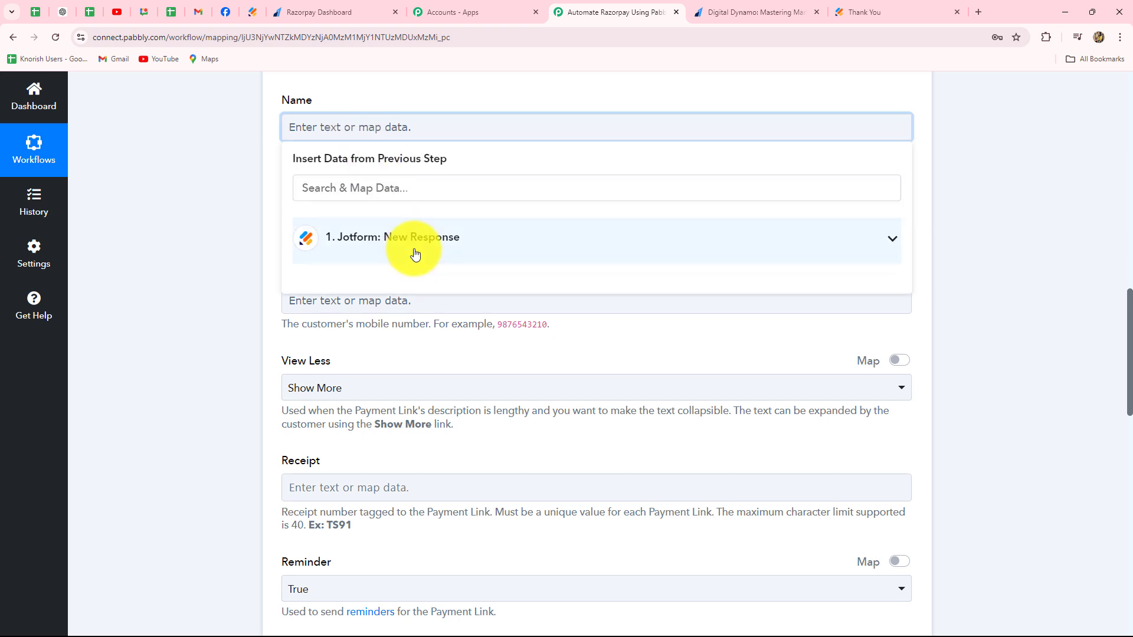
{"action": "left_click", "coordinate": [413, 244]}
{"action": "scroll", "coordinate": [463, 489], "scroll_direction": "down", "scroll_amount": 3}
{"action": "scroll", "coordinate": [463, 488], "scroll_direction": "down", "scroll_amount": 2}
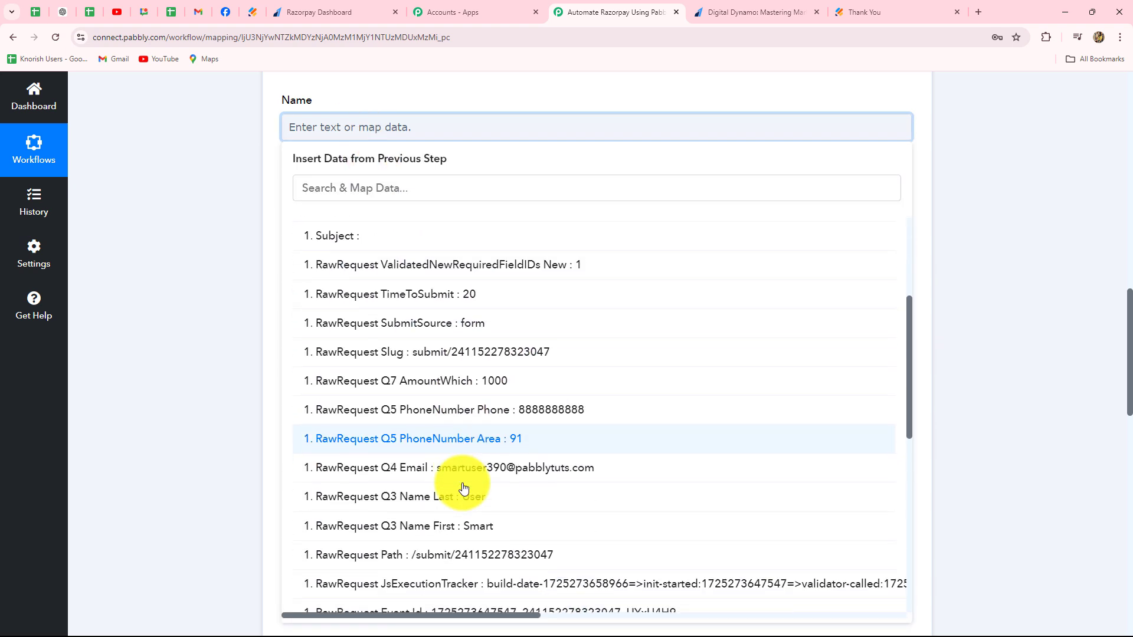
{"action": "left_click", "coordinate": [472, 448]}
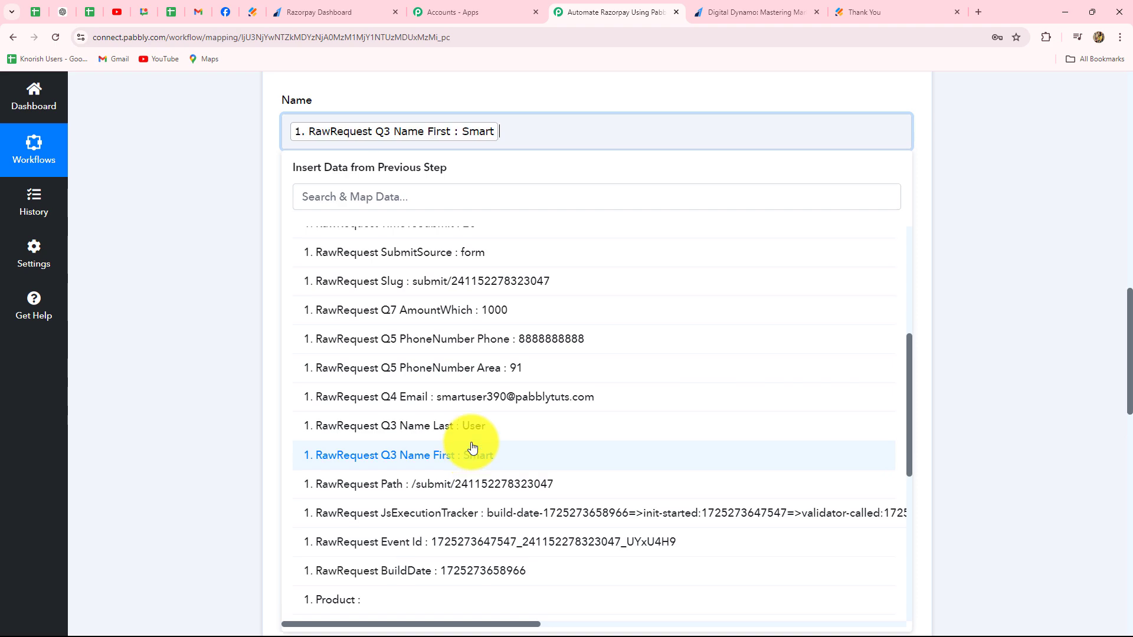
{"action": "left_click", "coordinate": [423, 425]}
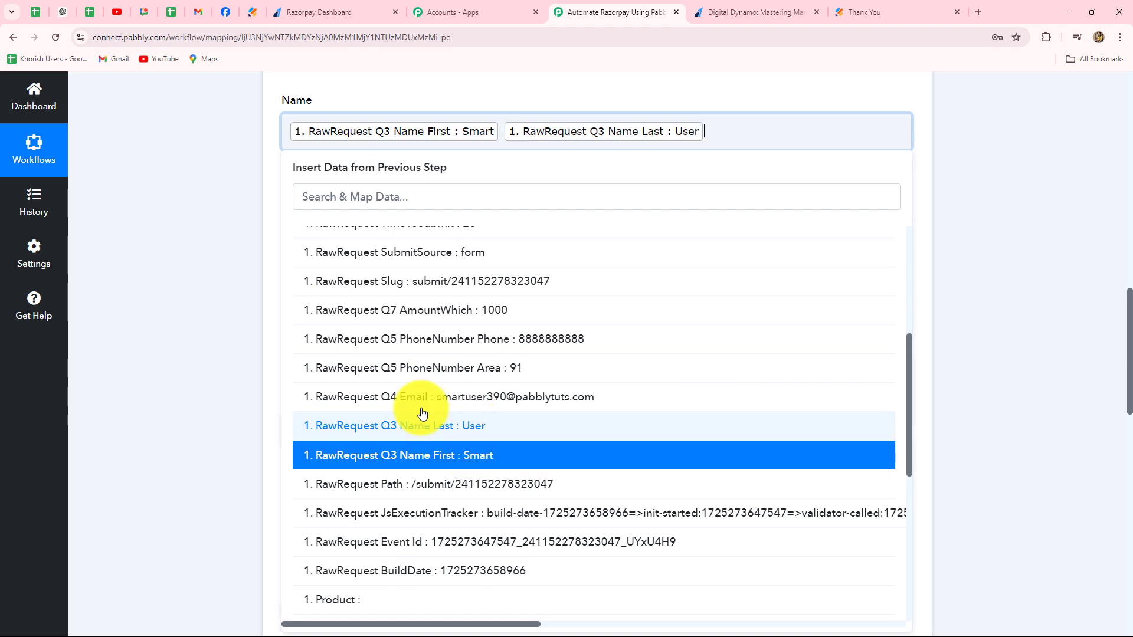
{"action": "left_click", "coordinate": [260, 360]}
- Map the customer's Email to the Jotform response's RawRequest Q4 Email value
{"action": "scroll", "coordinate": [207, 248], "scroll_direction": "down", "scroll_amount": 2}
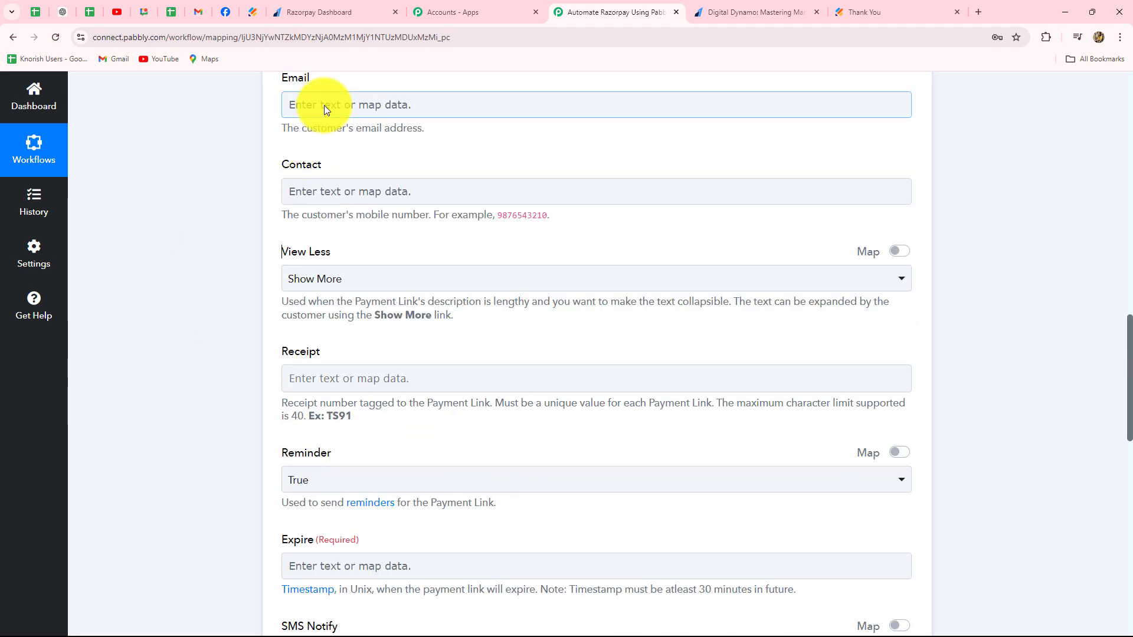
{"action": "left_click", "coordinate": [324, 106]}
{"action": "scroll", "coordinate": [435, 481], "scroll_direction": "down", "scroll_amount": 5}
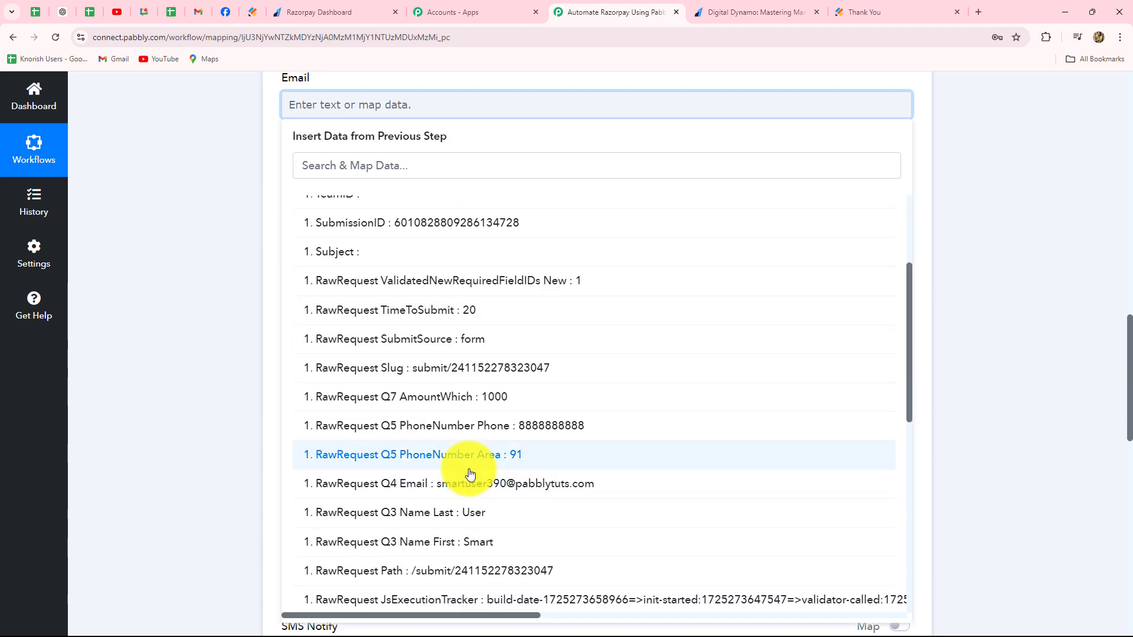
{"action": "left_click", "coordinate": [469, 496]}
{"action": "left_click", "coordinate": [288, 281]}
- Map the customer's Contact to the Jotform response's RawRequest Q5 PhoneNumber Phone value
{"action": "scroll", "coordinate": [287, 281], "scroll_direction": "down", "scroll_amount": 1}
{"action": "left_click", "coordinate": [354, 144]}
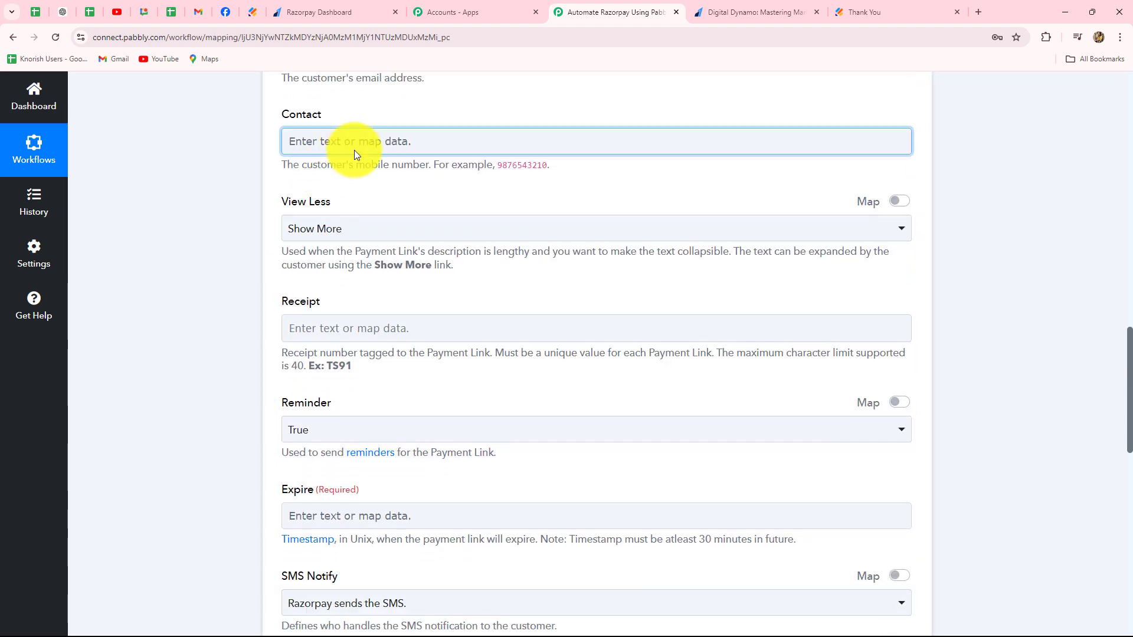
{"action": "scroll", "coordinate": [470, 537], "scroll_direction": "down", "scroll_amount": 3}
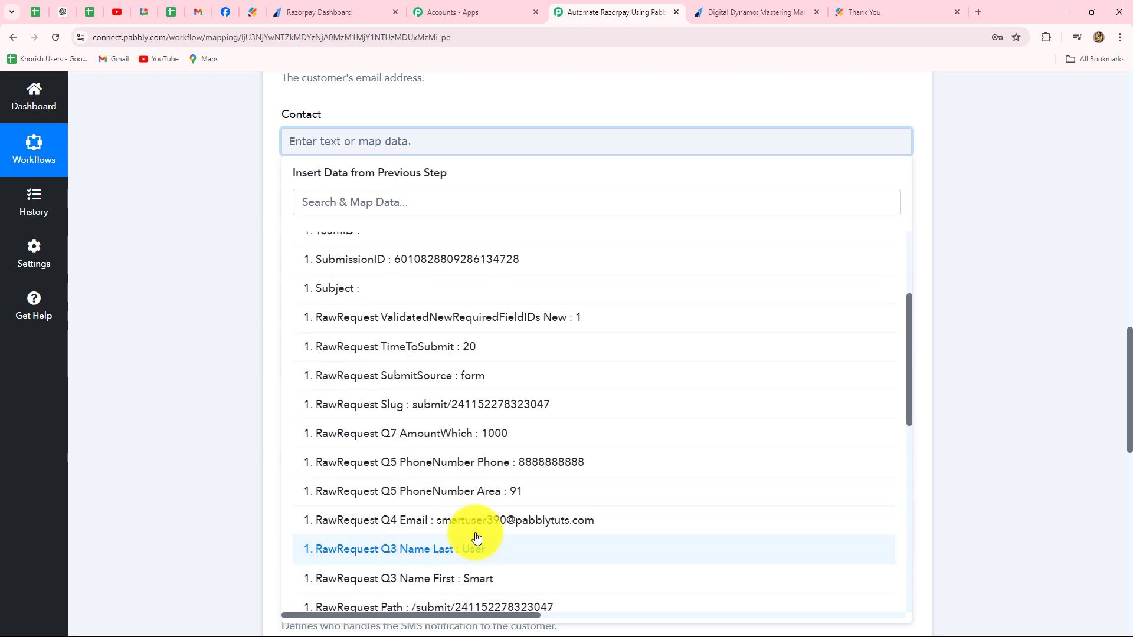
{"action": "left_click", "coordinate": [467, 463]}
{"action": "left_click", "coordinate": [207, 262]}
- Examine the required Expire timestamp field of the payment link and return to the start of the workflow
{"action": "scroll", "coordinate": [207, 261], "scroll_direction": "down", "scroll_amount": 2}
{"action": "scroll", "coordinate": [207, 262], "scroll_direction": "down", "scroll_amount": 4}
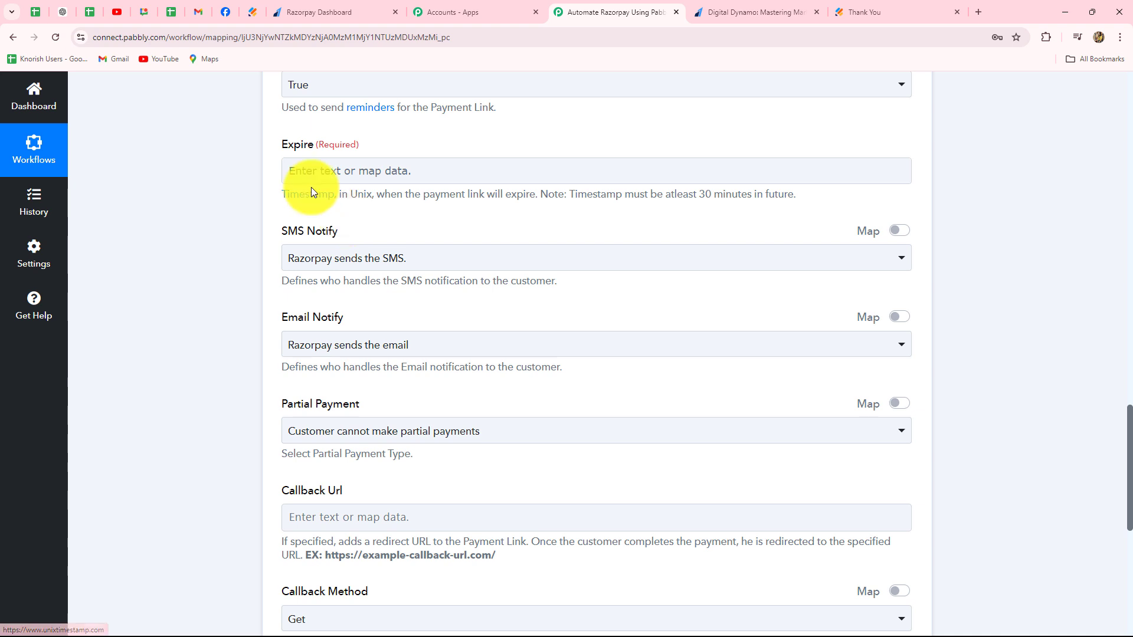
{"action": "left_click", "coordinate": [369, 171]}
{"action": "scroll", "coordinate": [1014, 243], "scroll_direction": "up", "scroll_amount": 18}
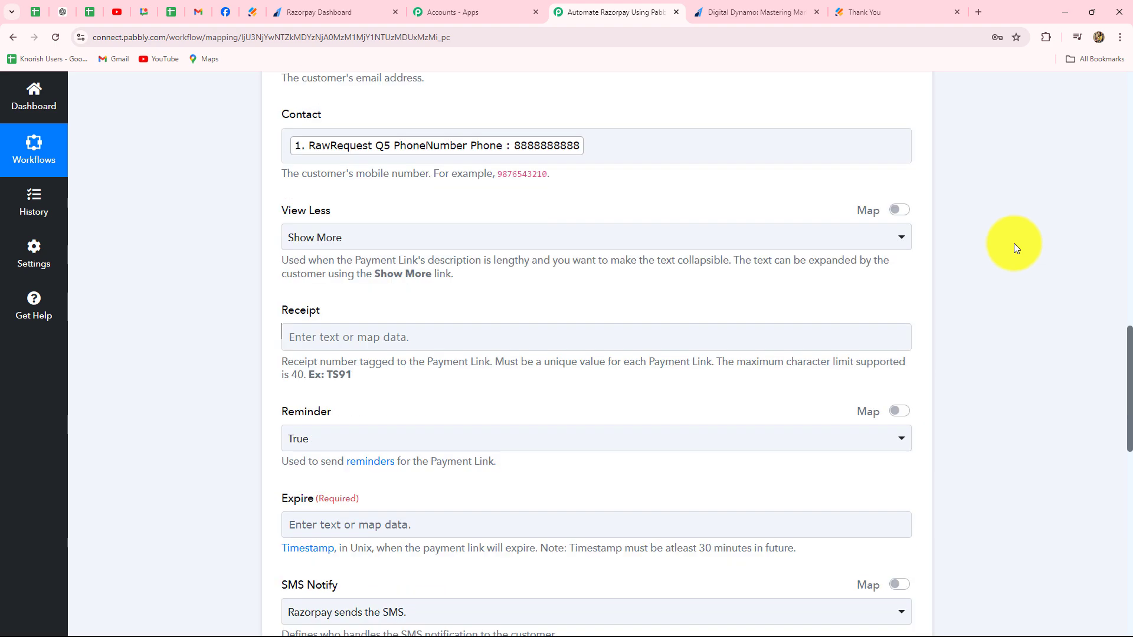
{"action": "scroll", "coordinate": [1014, 248], "scroll_direction": "up", "scroll_amount": 8}
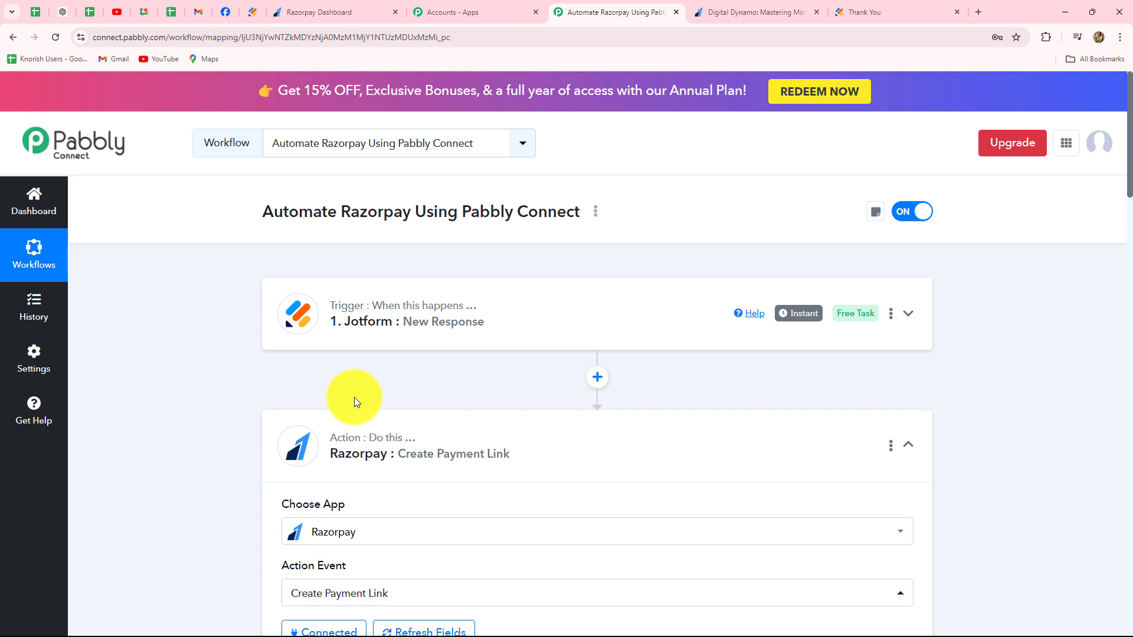
- Add an action step between the Jotform trigger and the Razorpay action, using Date/Time Formatter (Pabbly) as its app
{"action": "left_click", "coordinate": [598, 380]}
{"action": "scroll", "coordinate": [431, 407], "scroll_direction": "down", "scroll_amount": 3}
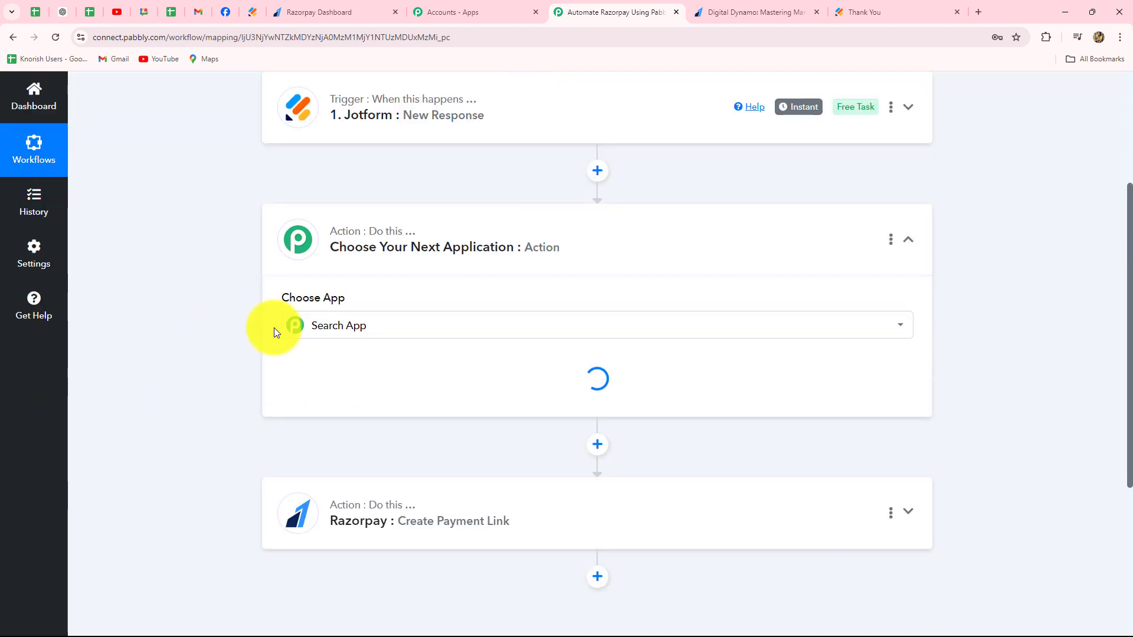
{"action": "left_click", "coordinate": [312, 329]}
{"action": "type", "text": "date"}
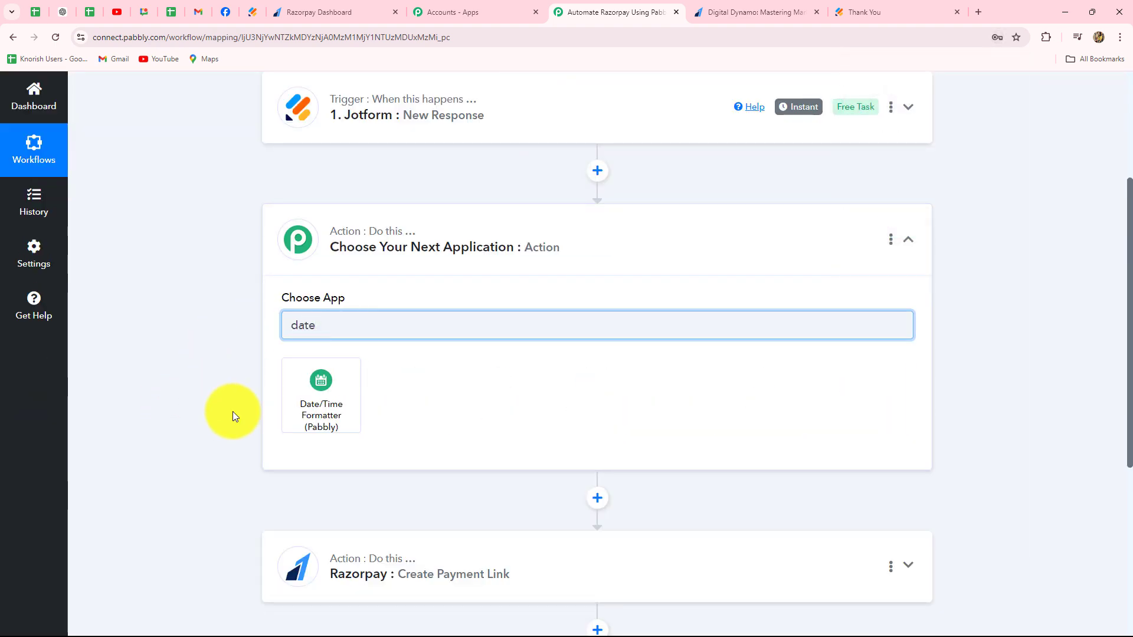
{"action": "left_click", "coordinate": [331, 421]}
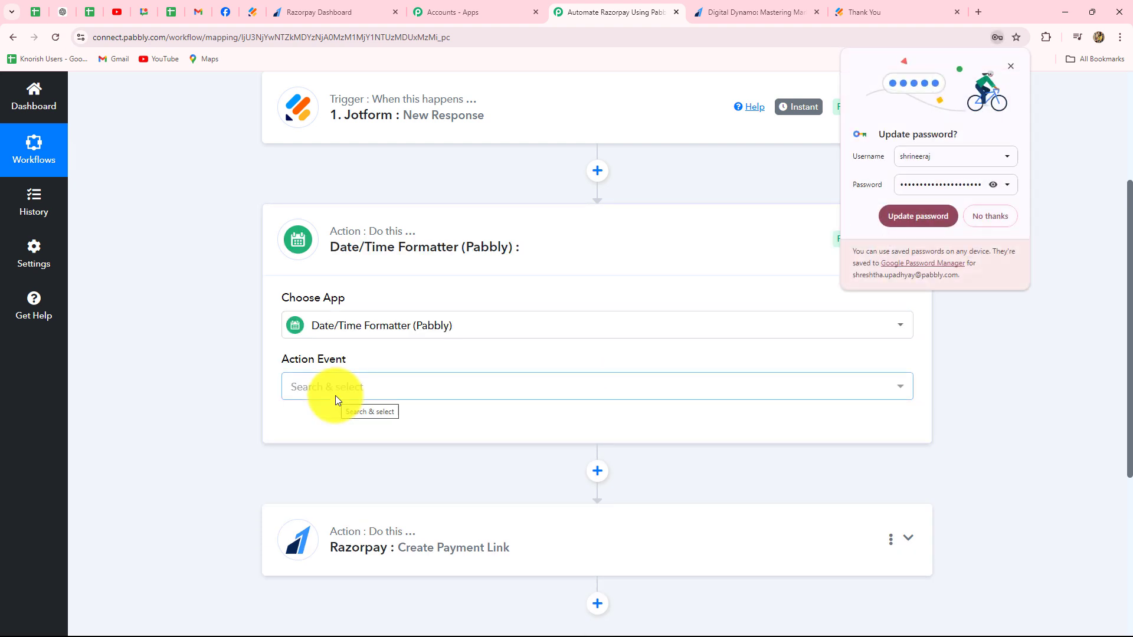
- Dismiss the password update prompt, set the formatter's action event to Modify Current Date and connect it
{"action": "left_click", "coordinate": [1010, 66]}
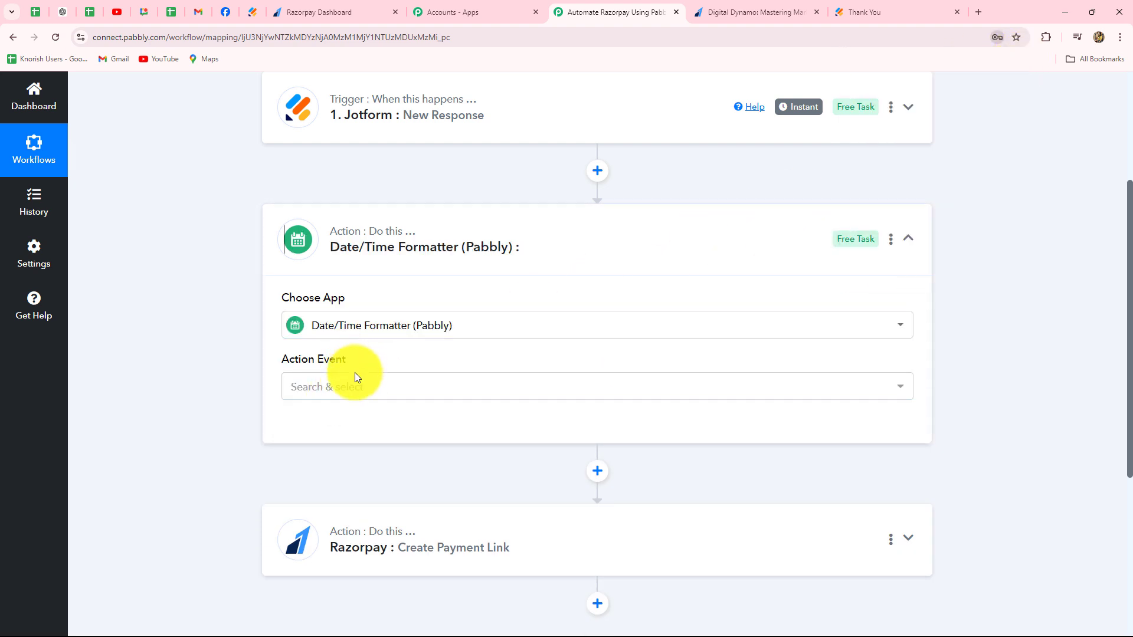
{"action": "left_click", "coordinate": [362, 392]}
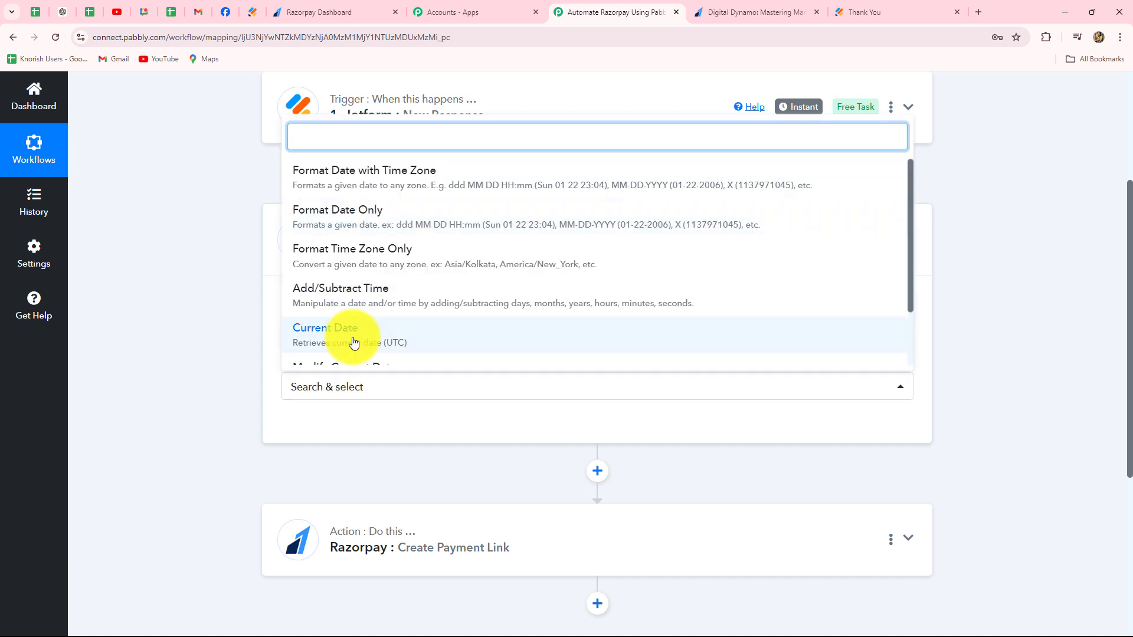
{"action": "type", "text": "mo"}
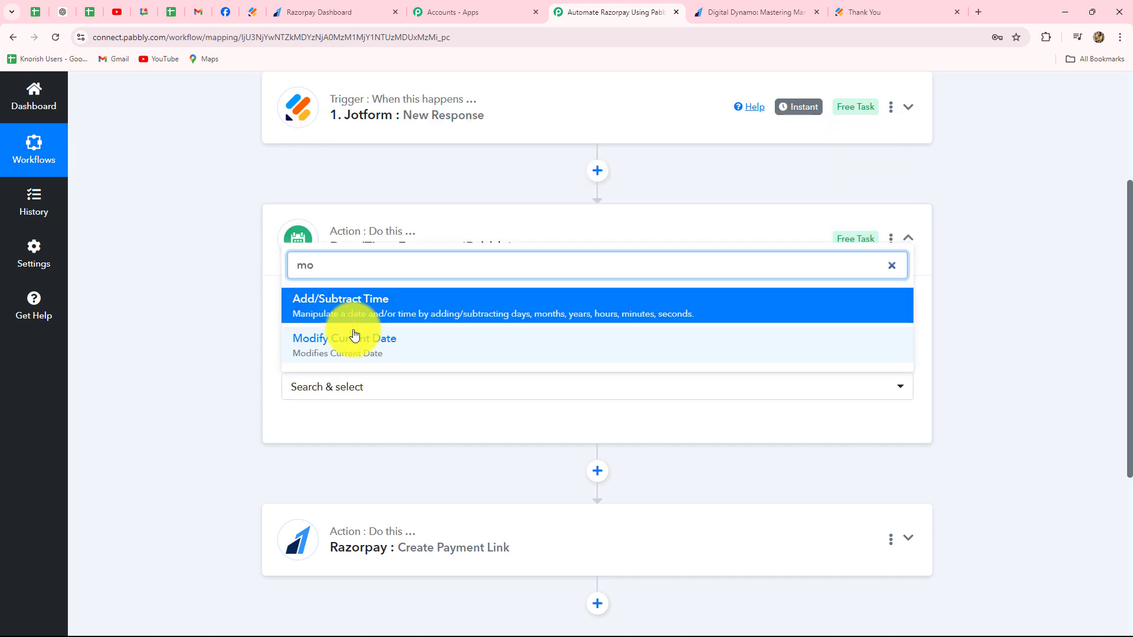
{"action": "left_click", "coordinate": [354, 345]}
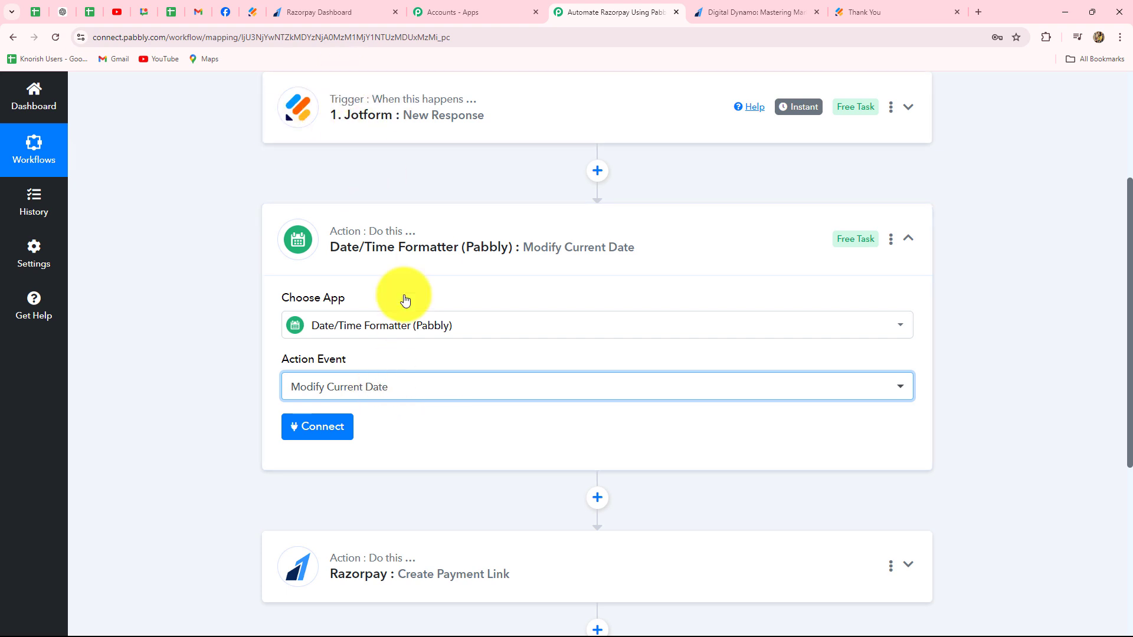
{"action": "scroll", "coordinate": [441, 416], "scroll_direction": "down", "scroll_amount": 1}
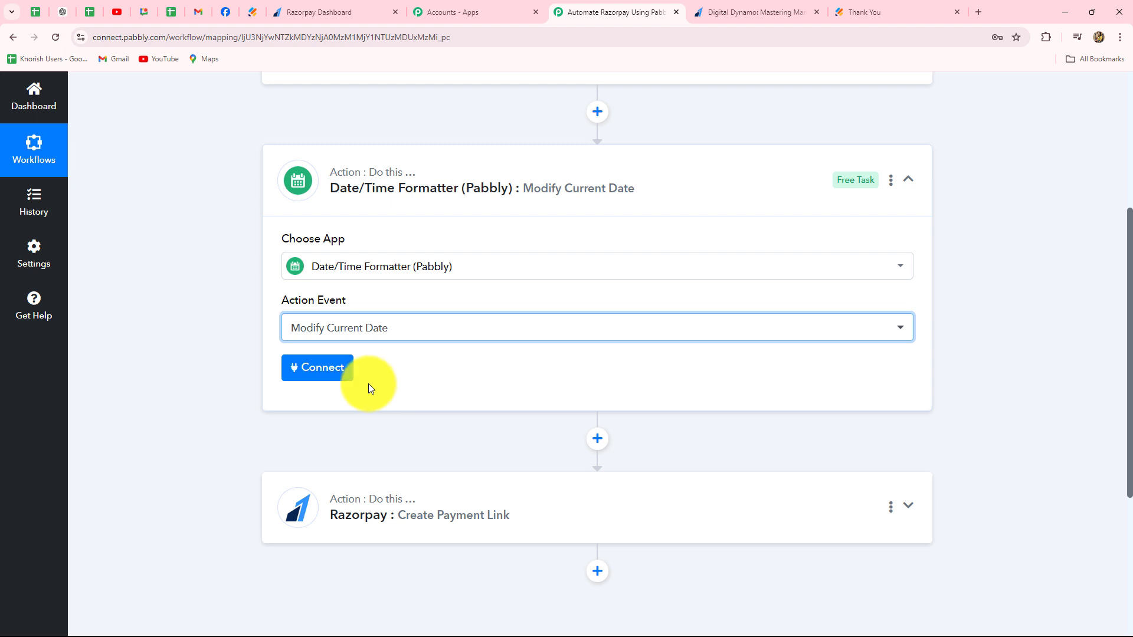
{"action": "left_click", "coordinate": [334, 375]}
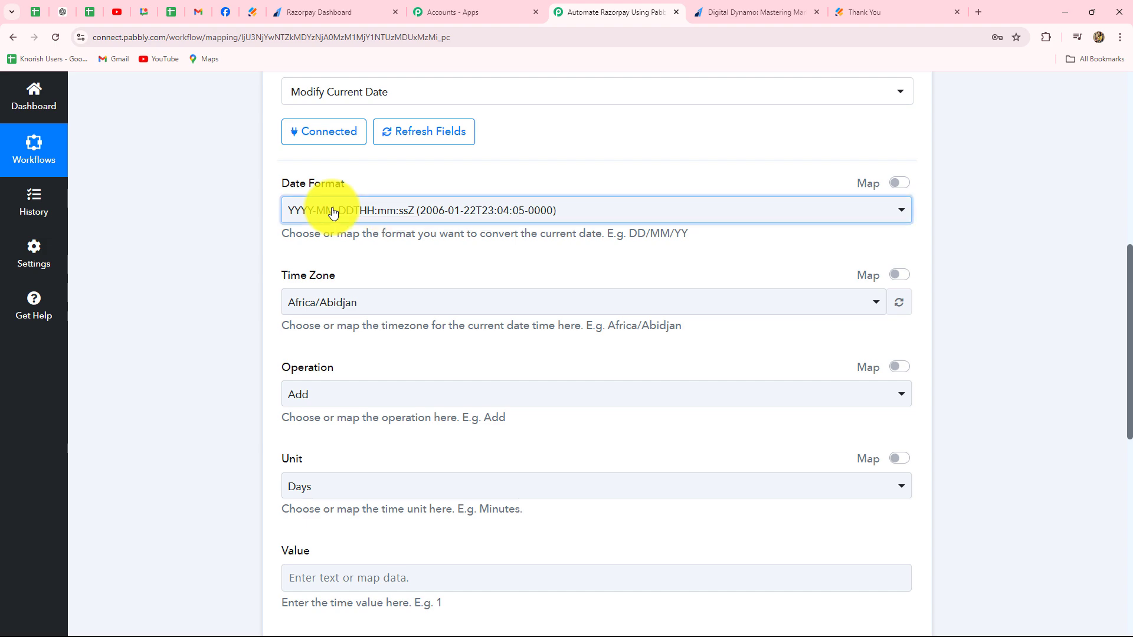
- Set the Date Format of the Modify Current Date step to DD-MM-YYYY (22-01-2006)
{"action": "left_click", "coordinate": [331, 211]}
{"action": "scroll", "coordinate": [350, 461], "scroll_direction": "down", "scroll_amount": 3}
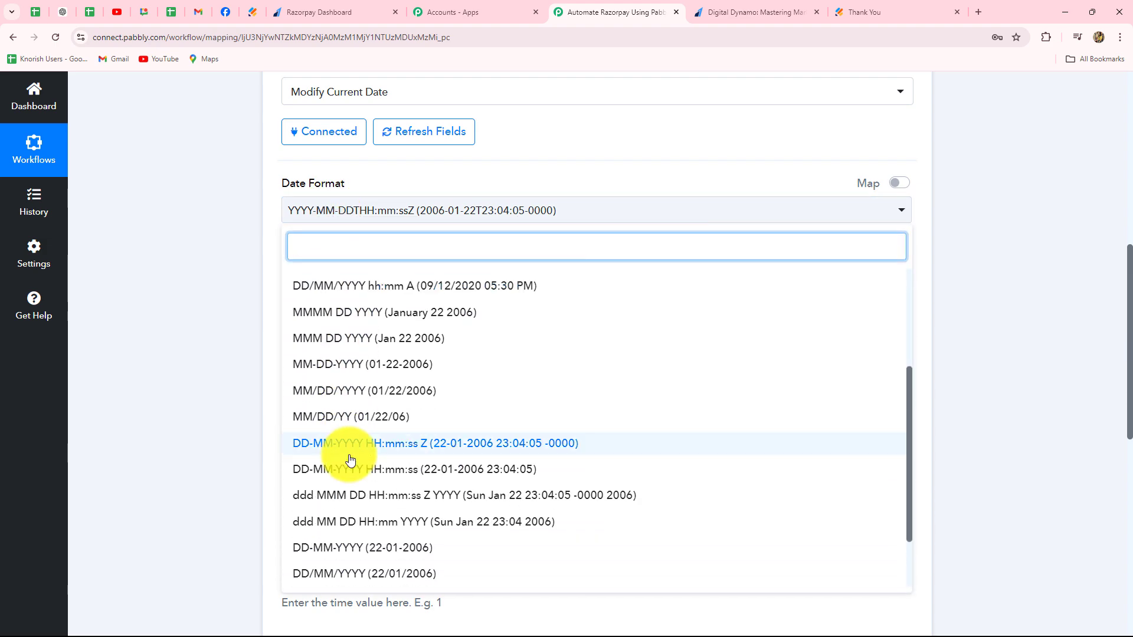
{"action": "scroll", "coordinate": [350, 460], "scroll_direction": "down", "scroll_amount": 3}
{"action": "left_click", "coordinate": [330, 468]}
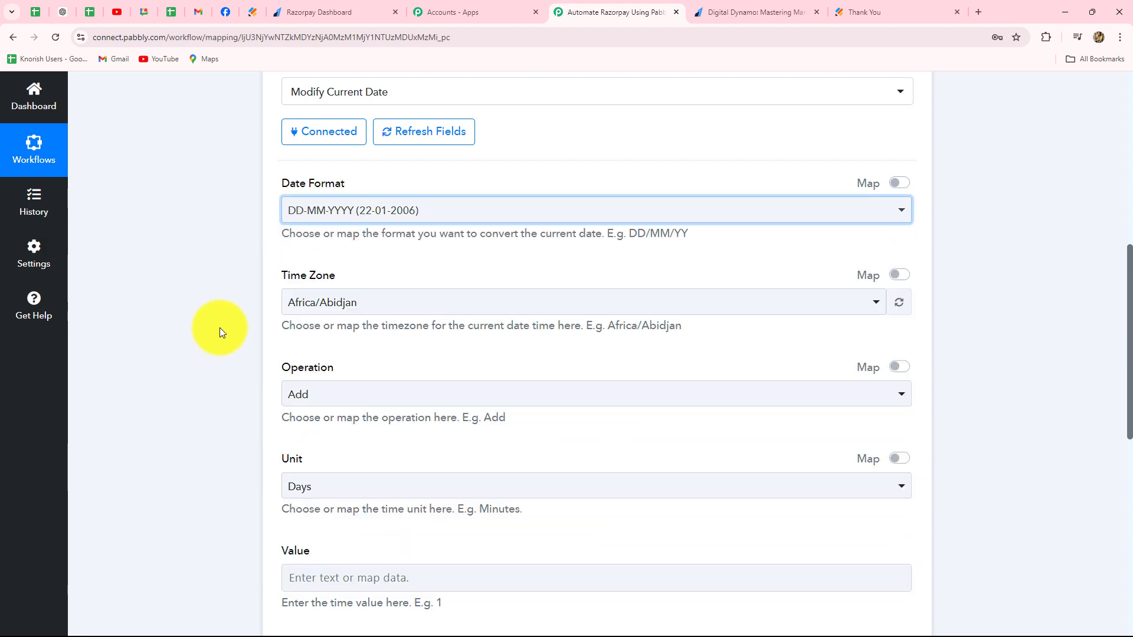
- Search the Time Zone options for "asia" and choose an Asian time zone for the Modify Current Date step
{"action": "scroll", "coordinate": [219, 328], "scroll_direction": "down", "scroll_amount": 2}
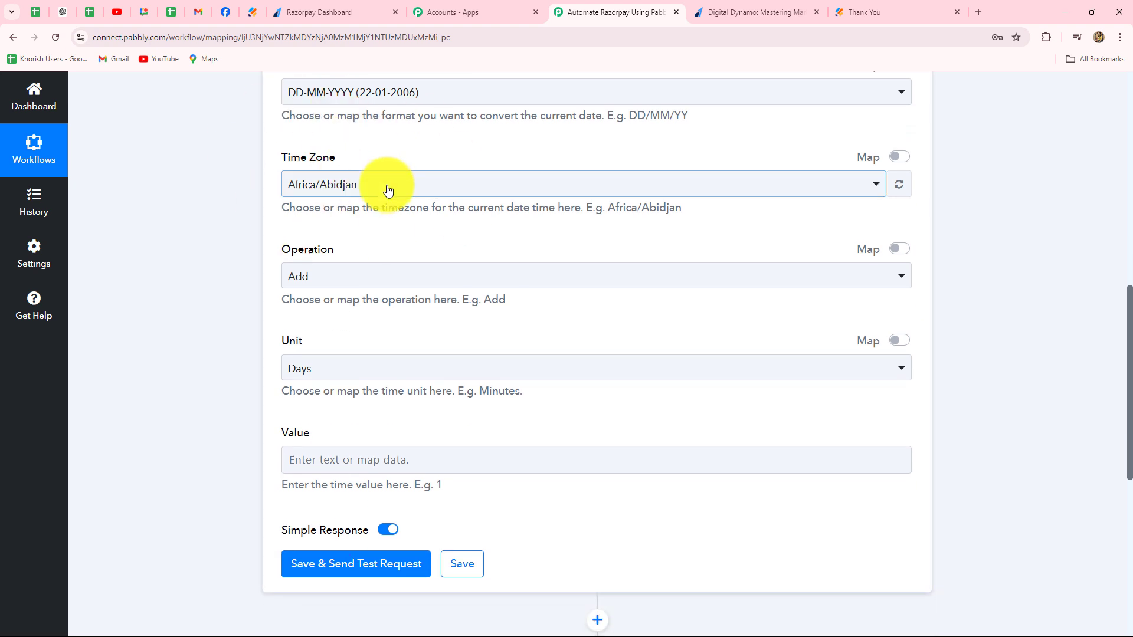
{"action": "left_click", "coordinate": [388, 190]}
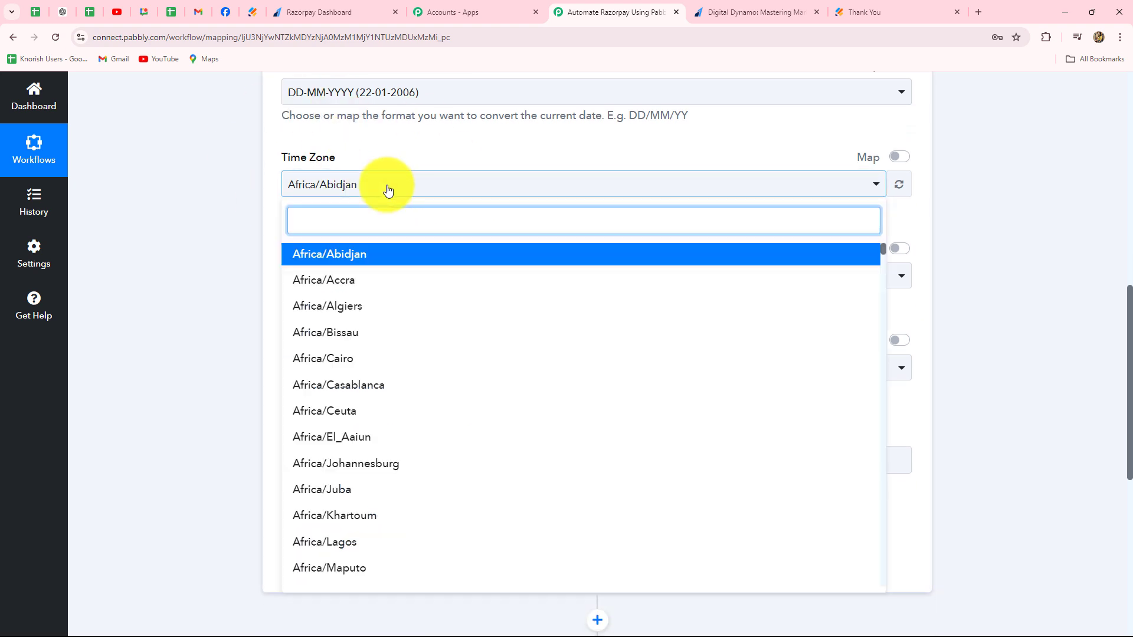
{"action": "type", "text": "ais"}
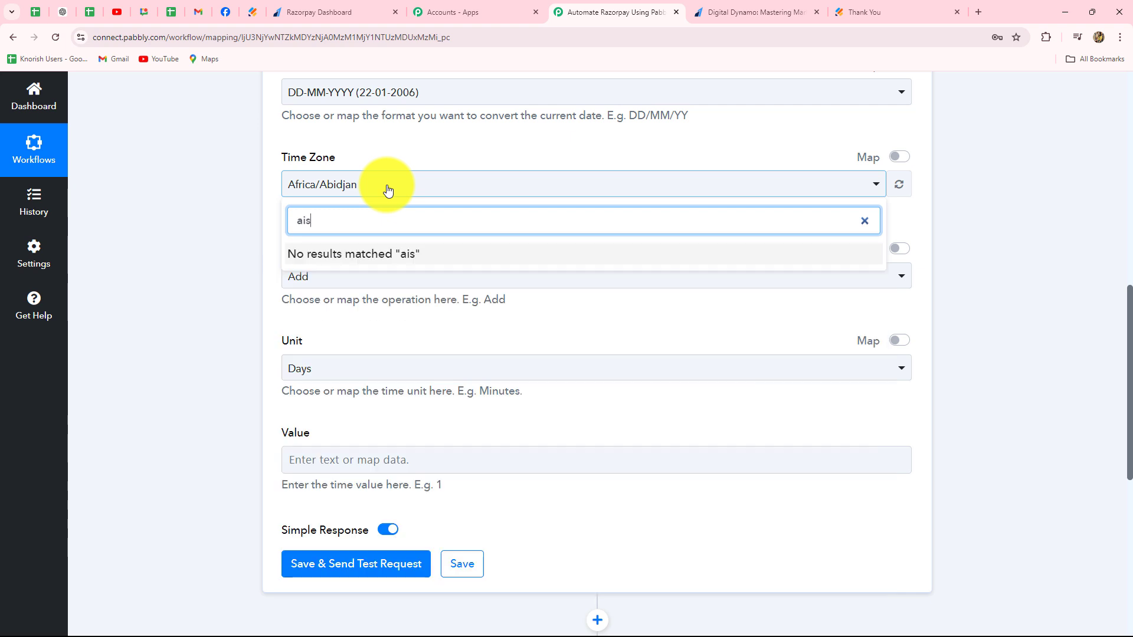
{"action": "key", "text": "BackSpace"}
{"action": "key", "text": "BackSpace"}
{"action": "type", "text": "sia"}
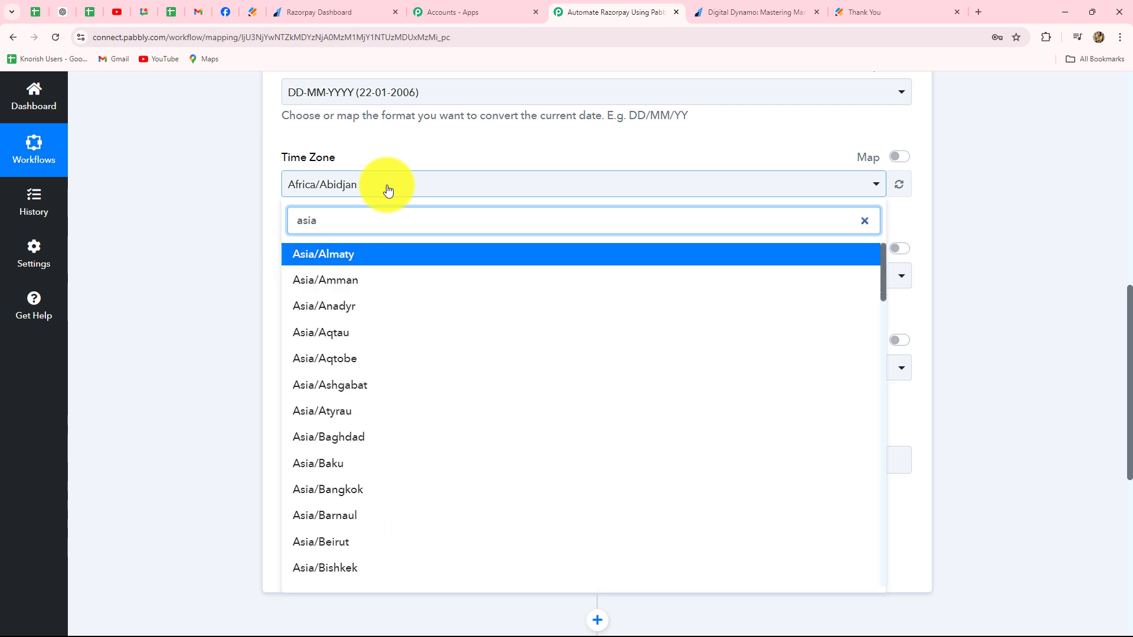
{"action": "scroll", "coordinate": [321, 291], "scroll_direction": "down", "scroll_amount": 2}
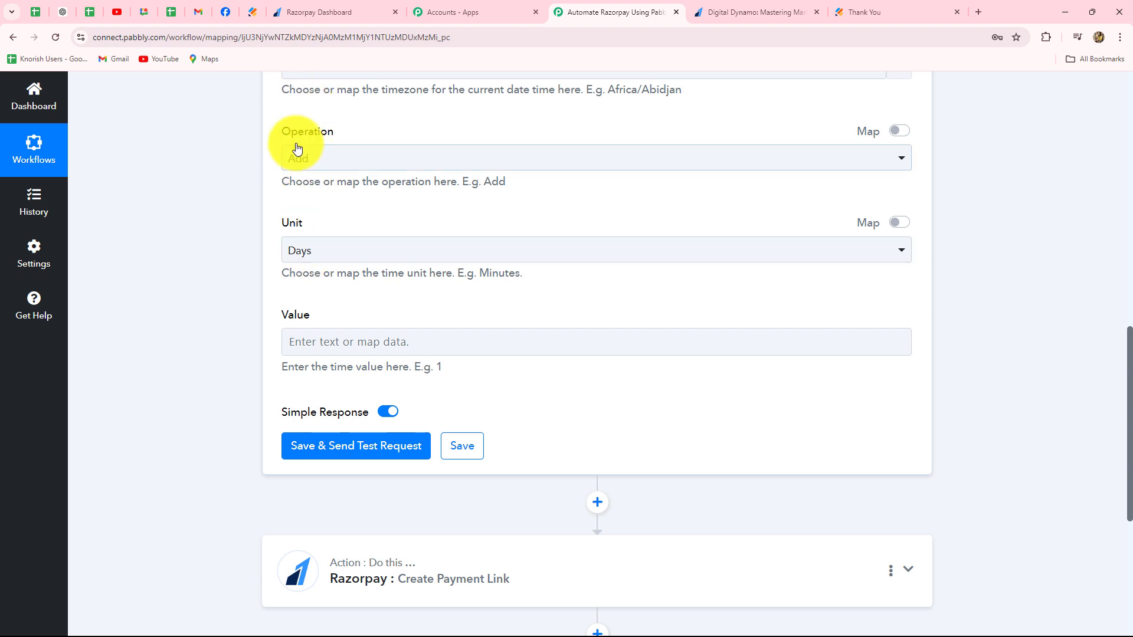
- Set the Value to add to 2 days, and save the Modify Current Date step with a test request
{"action": "scroll", "coordinate": [322, 328], "scroll_direction": "down", "scroll_amount": 1}
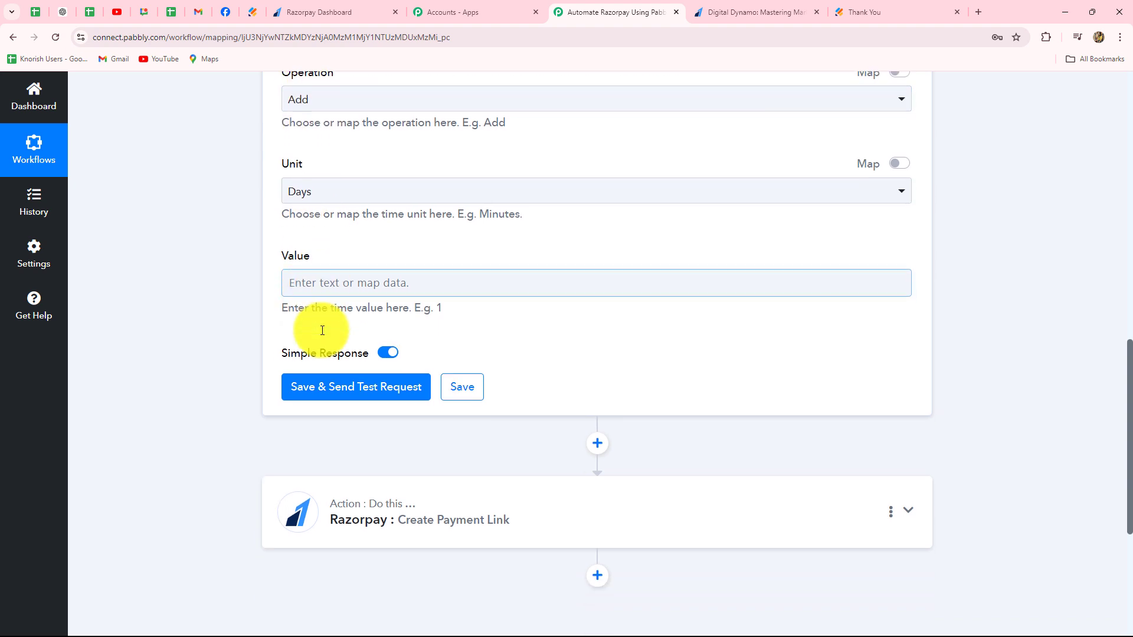
{"action": "left_click", "coordinate": [311, 294]}
{"action": "type", "text": "2"}
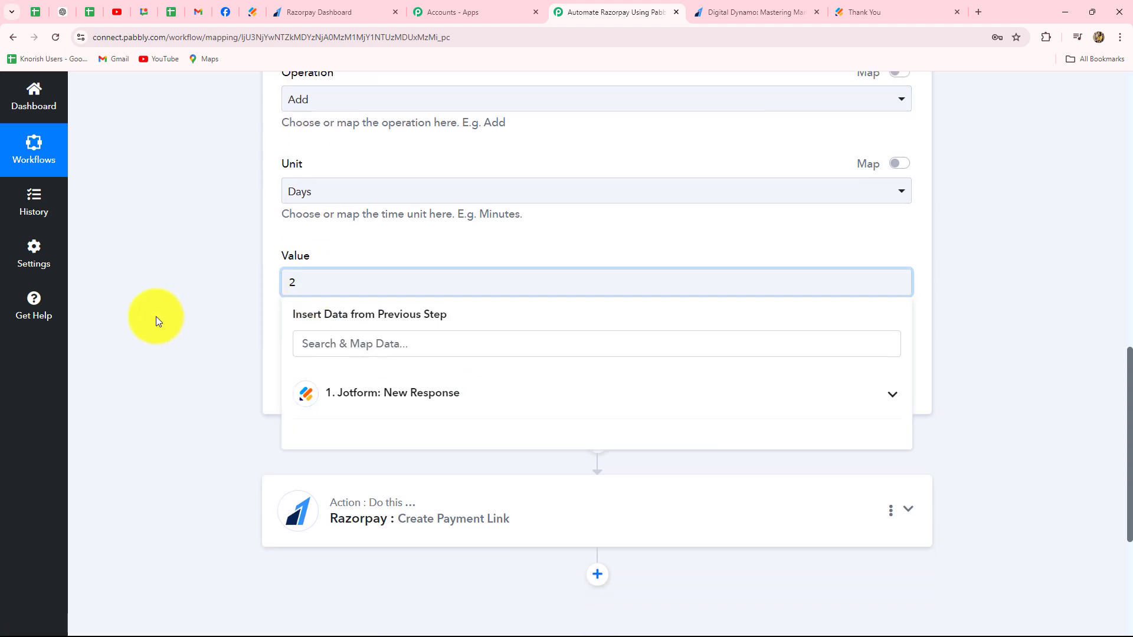
{"action": "left_click", "coordinate": [156, 316]}
{"action": "scroll", "coordinate": [186, 327], "scroll_direction": "up", "scroll_amount": 3}
{"action": "scroll", "coordinate": [186, 328], "scroll_direction": "down", "scroll_amount": 4}
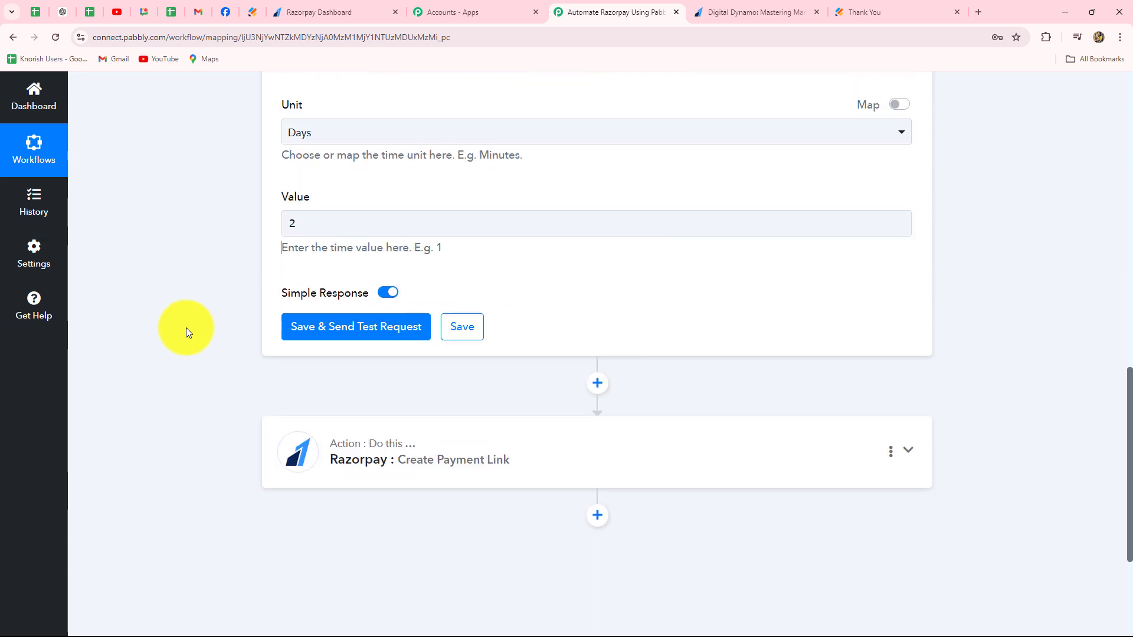
{"action": "left_click", "coordinate": [295, 327]}
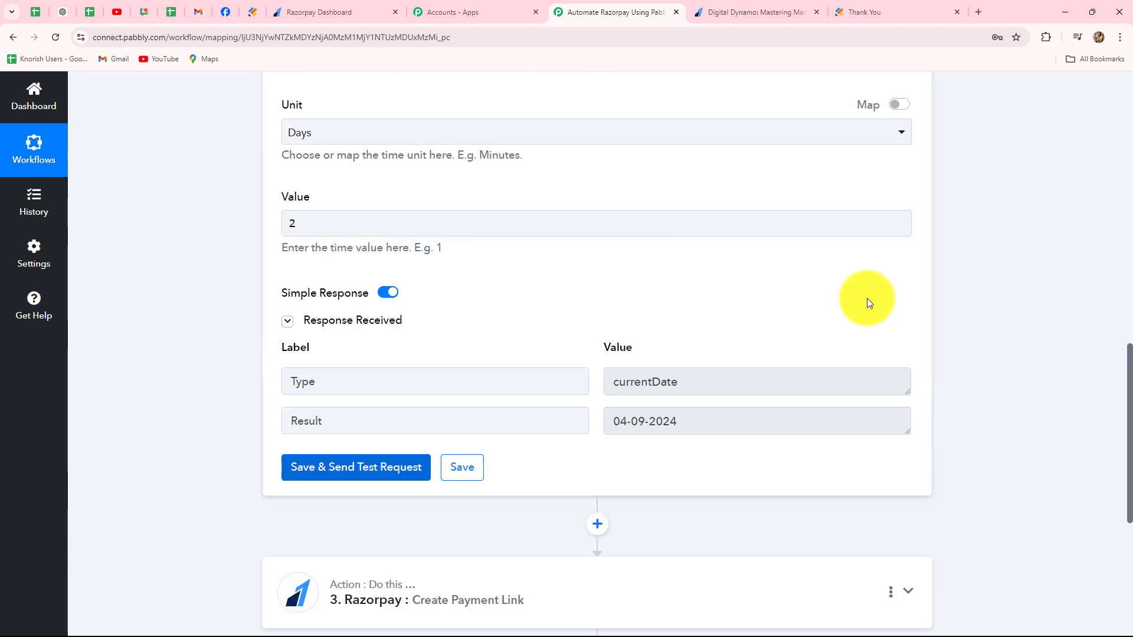
- Examine the Result date in the response of the Modify Current Date step
{"action": "left_click", "coordinate": [694, 421]}
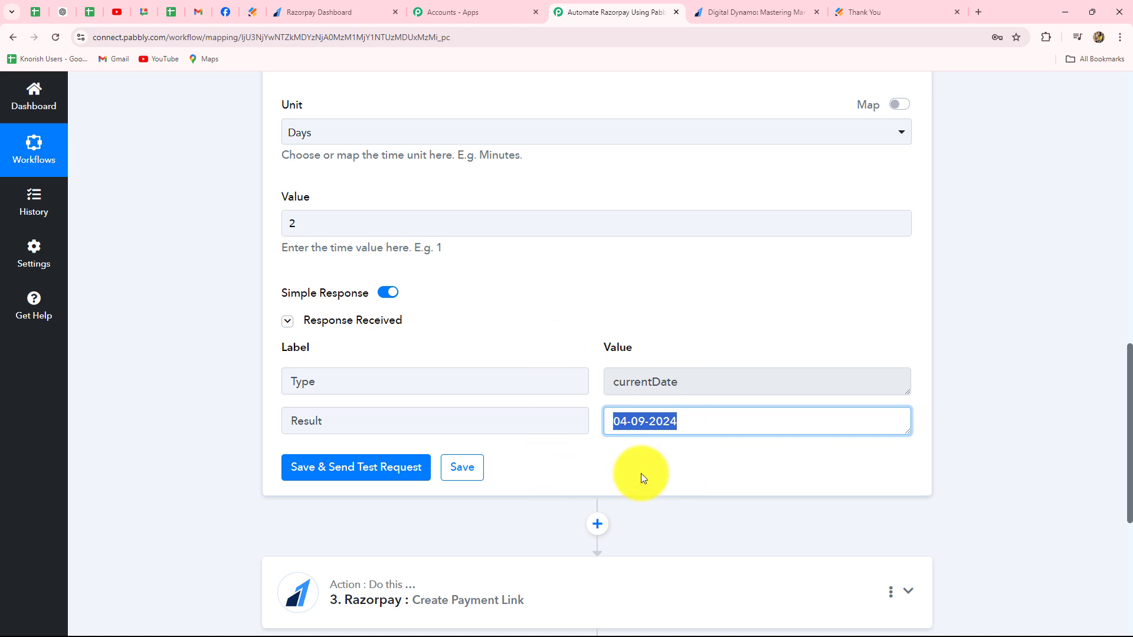
{"action": "left_click", "coordinate": [622, 452]}
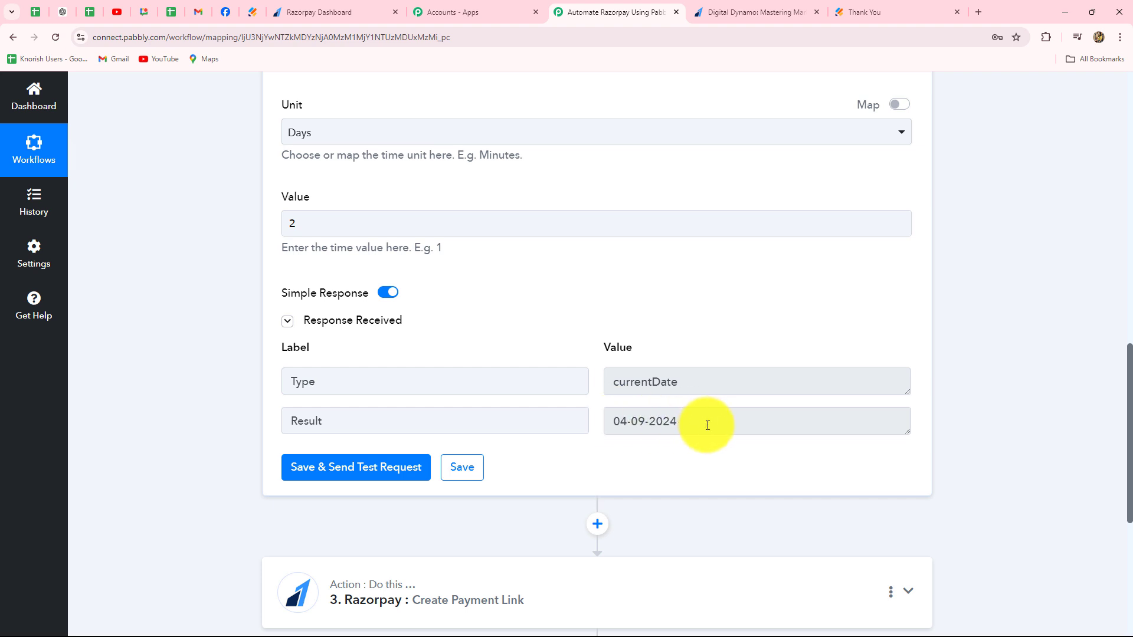
{"action": "scroll", "coordinate": [938, 363], "scroll_direction": "down", "scroll_amount": 4}
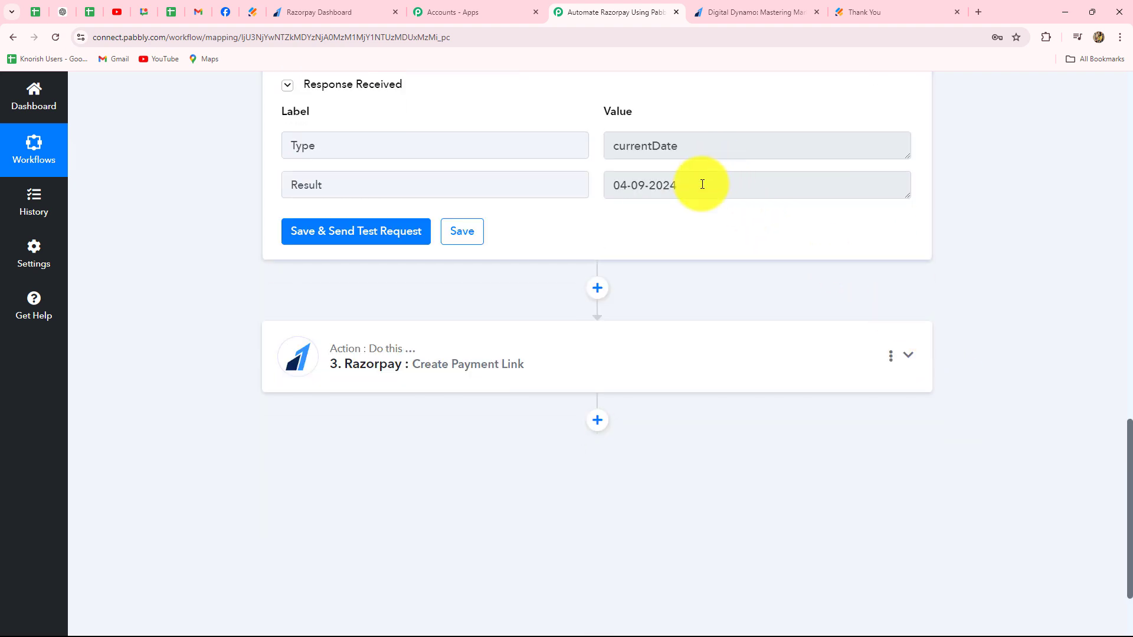
{"action": "left_click_drag", "start_coordinate": [702, 184], "coordinate": [590, 188]}
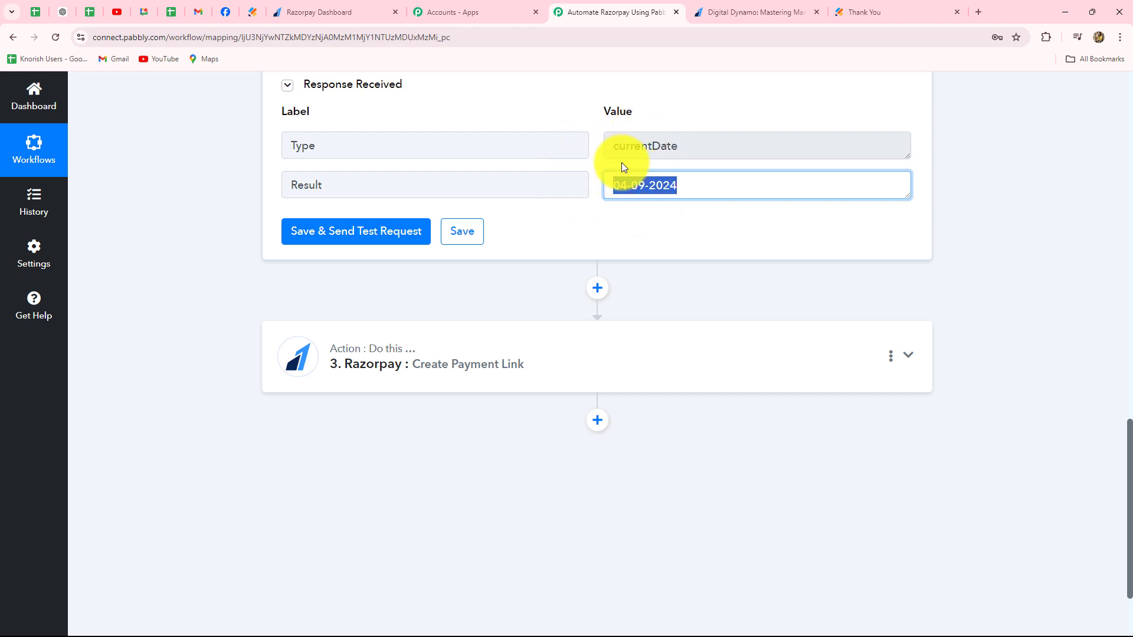
- Add another Date/Time Formatter (Pabbly) action step between the Modify Current Date step and the Razorpay action
{"action": "scroll", "coordinate": [631, 230], "scroll_direction": "down", "scroll_amount": 2}
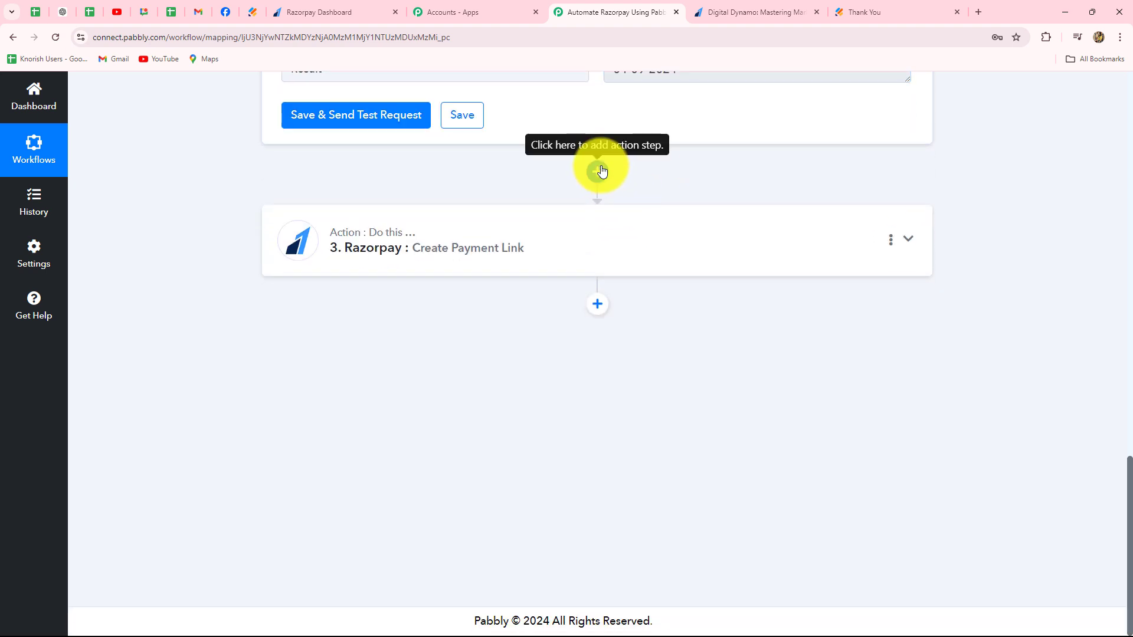
{"action": "left_click", "coordinate": [600, 171]}
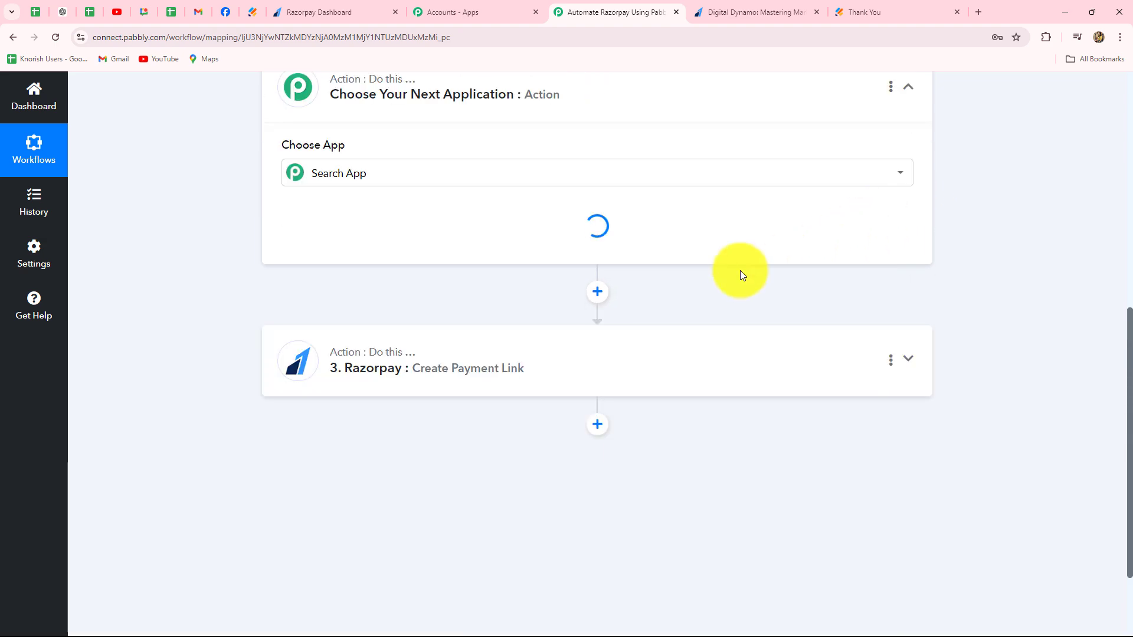
{"action": "scroll", "coordinate": [299, 266], "scroll_direction": "up", "scroll_amount": 3}
{"action": "left_click", "coordinate": [300, 319]}
{"action": "type", "text": "dat"}
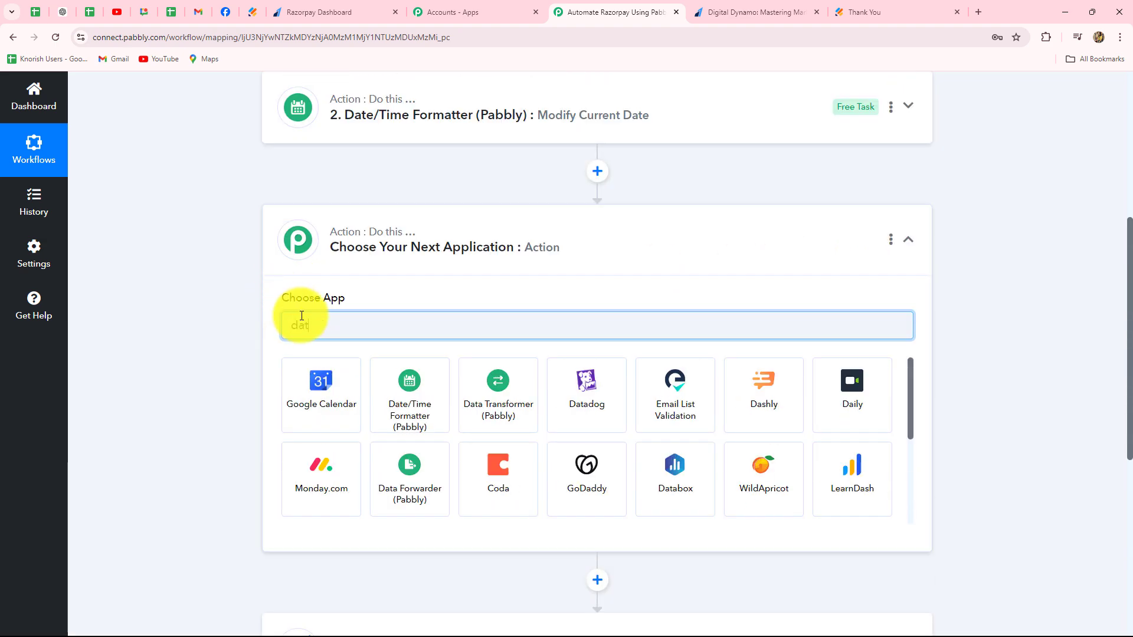
{"action": "type", "text": "e"}
{"action": "left_click", "coordinate": [311, 392]}
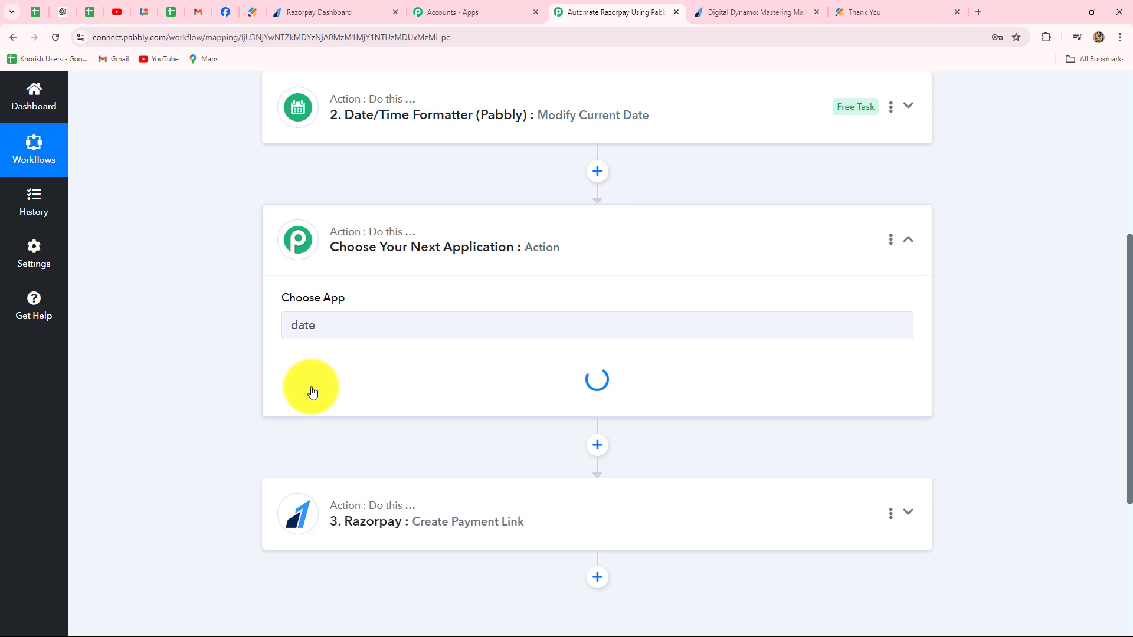
- Set the new formatter step's action event to Format Date Only and connect it
{"action": "left_click", "coordinate": [312, 390]}
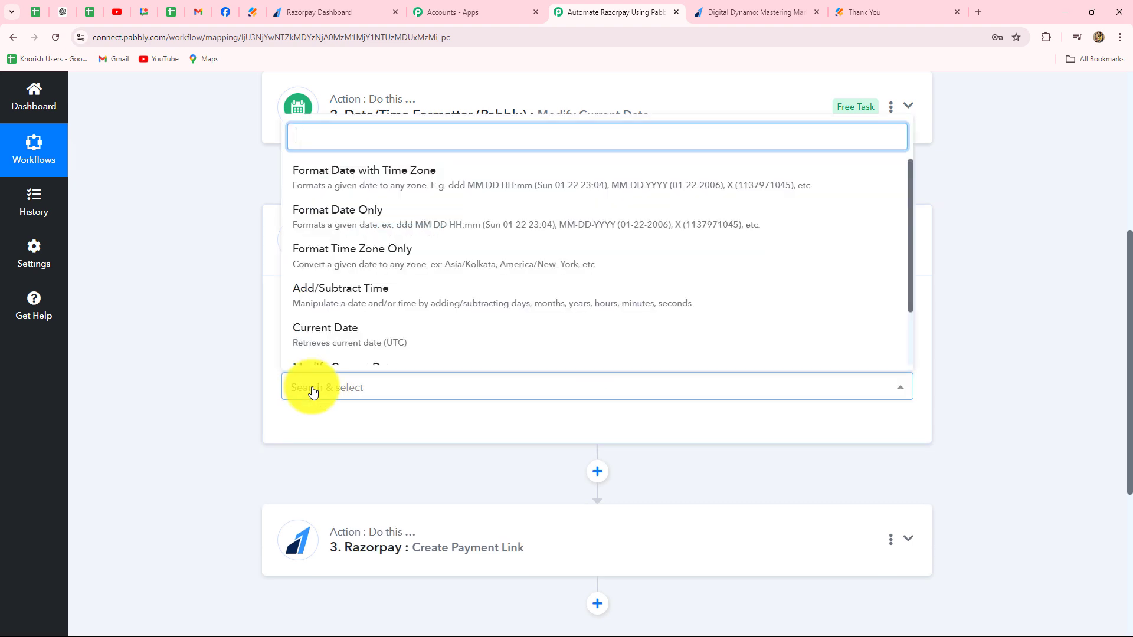
{"action": "left_click", "coordinate": [328, 218]}
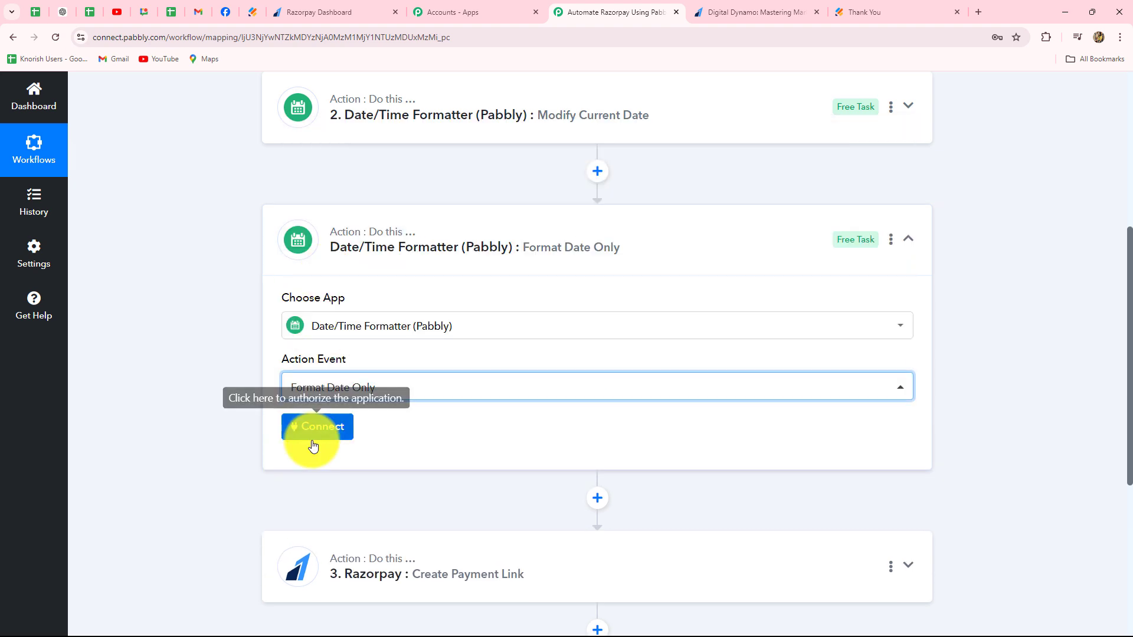
{"action": "left_click", "coordinate": [313, 439]}
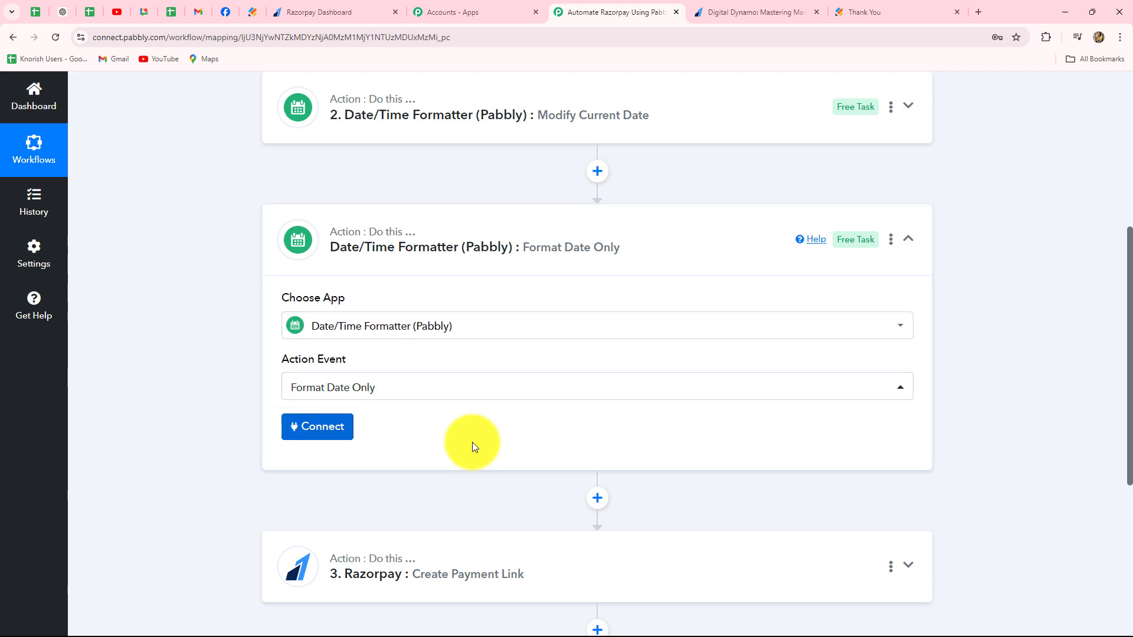
- Map the date to be formatted to the Result of the Modify Current Date step
{"action": "scroll", "coordinate": [356, 300], "scroll_direction": "down", "scroll_amount": 4}
{"action": "left_click", "coordinate": [352, 270]}
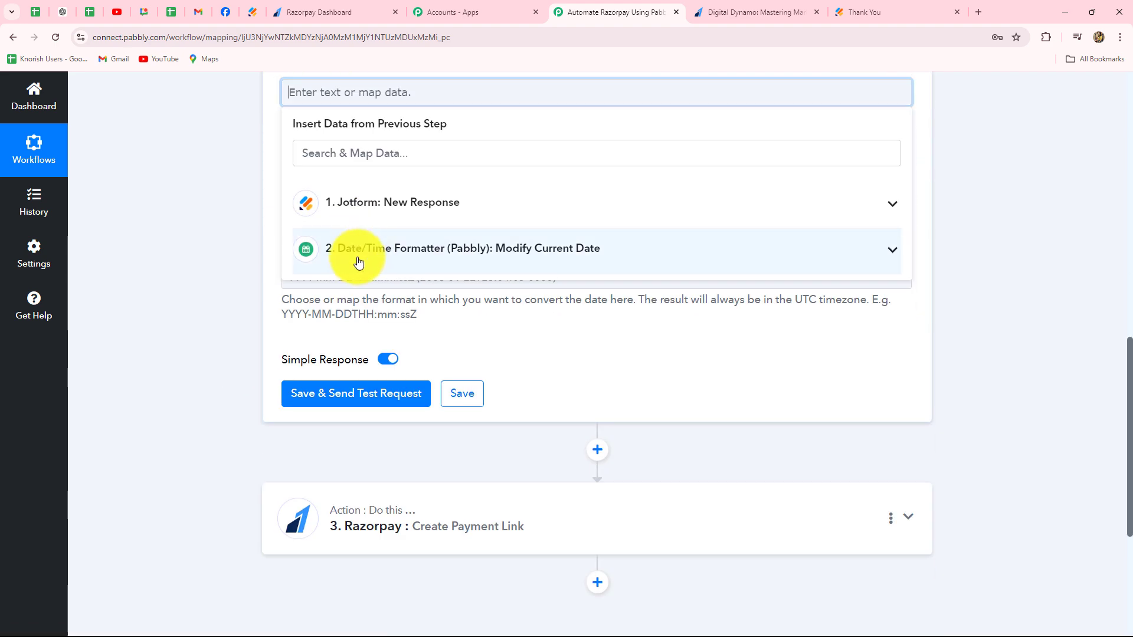
{"action": "left_click", "coordinate": [368, 251]}
{"action": "left_click", "coordinate": [379, 324]}
{"action": "left_click", "coordinate": [260, 261]}
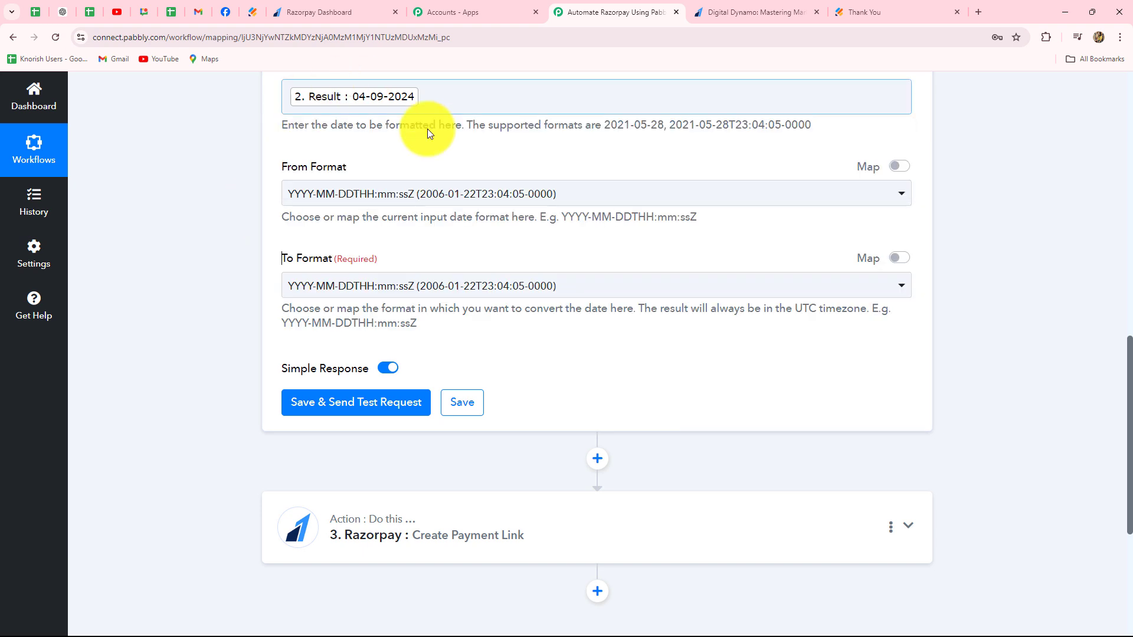
- Set the From Format of the Format Date Only step to DD-MM-YYYY
{"action": "left_click", "coordinate": [426, 196]}
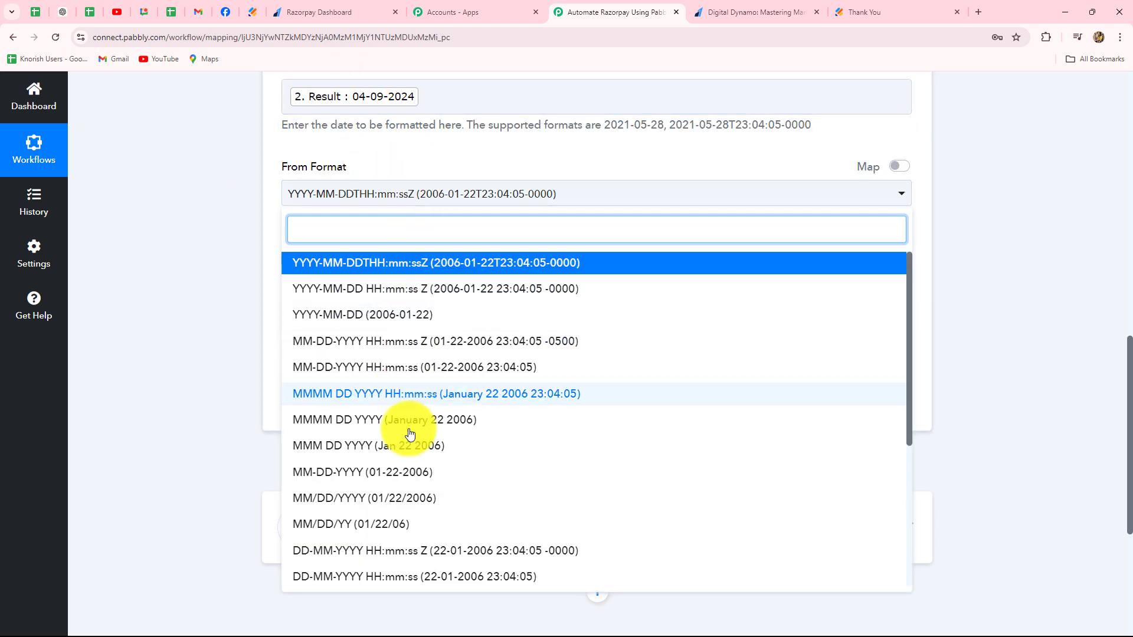
{"action": "scroll", "coordinate": [409, 433], "scroll_direction": "down", "scroll_amount": 4}
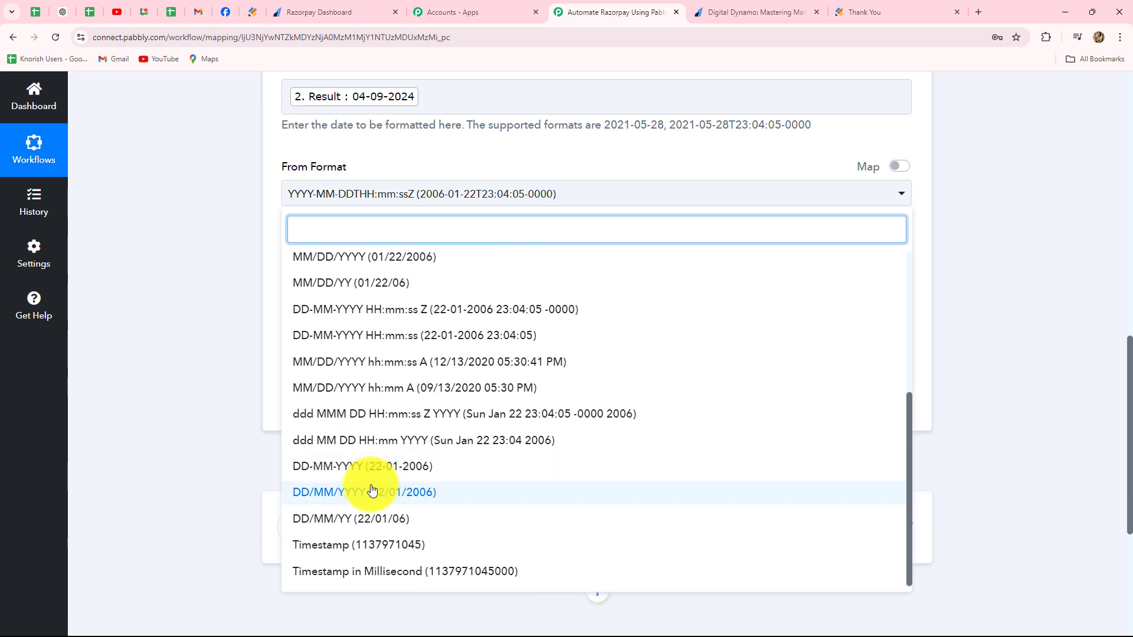
{"action": "left_click", "coordinate": [354, 466]}
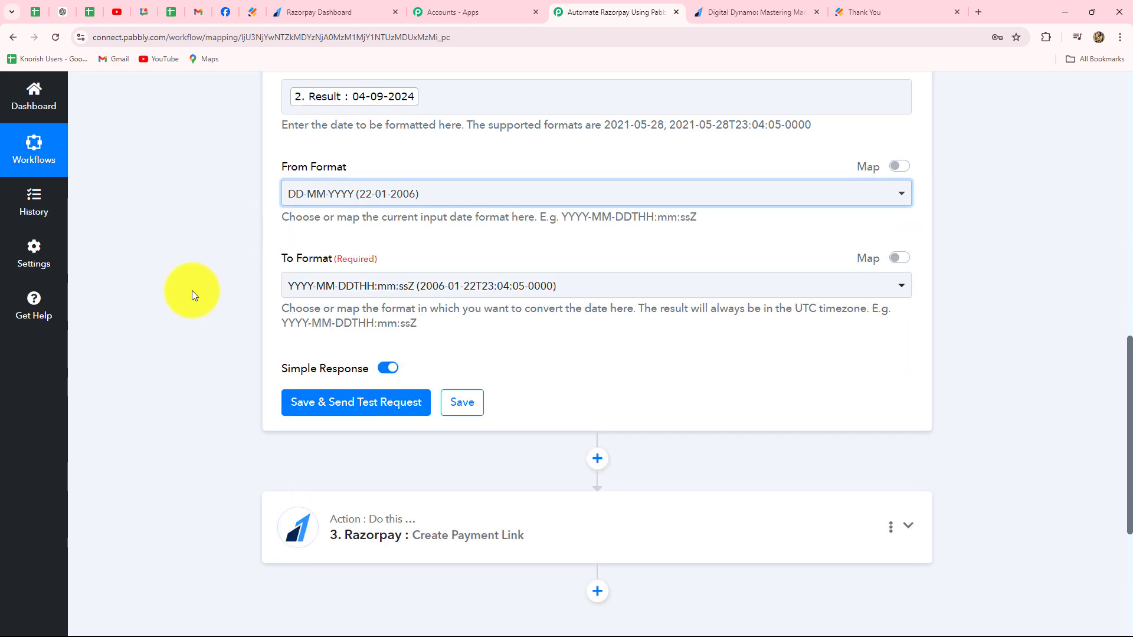
{"action": "left_click", "coordinate": [190, 287]}
- Set the To Format of the Format Date Only step to Timestamp, not the millisecond variant
{"action": "left_click", "coordinate": [298, 289]}
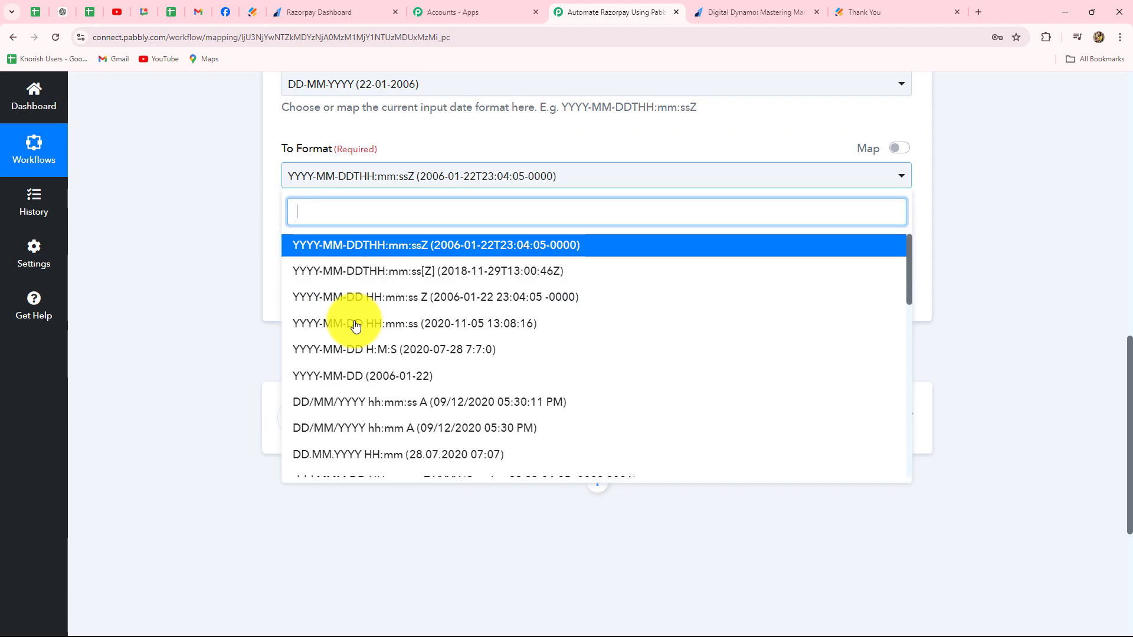
{"action": "scroll", "coordinate": [392, 273], "scroll_direction": "down", "scroll_amount": 5}
{"action": "scroll", "coordinate": [407, 352], "scroll_direction": "down", "scroll_amount": 2}
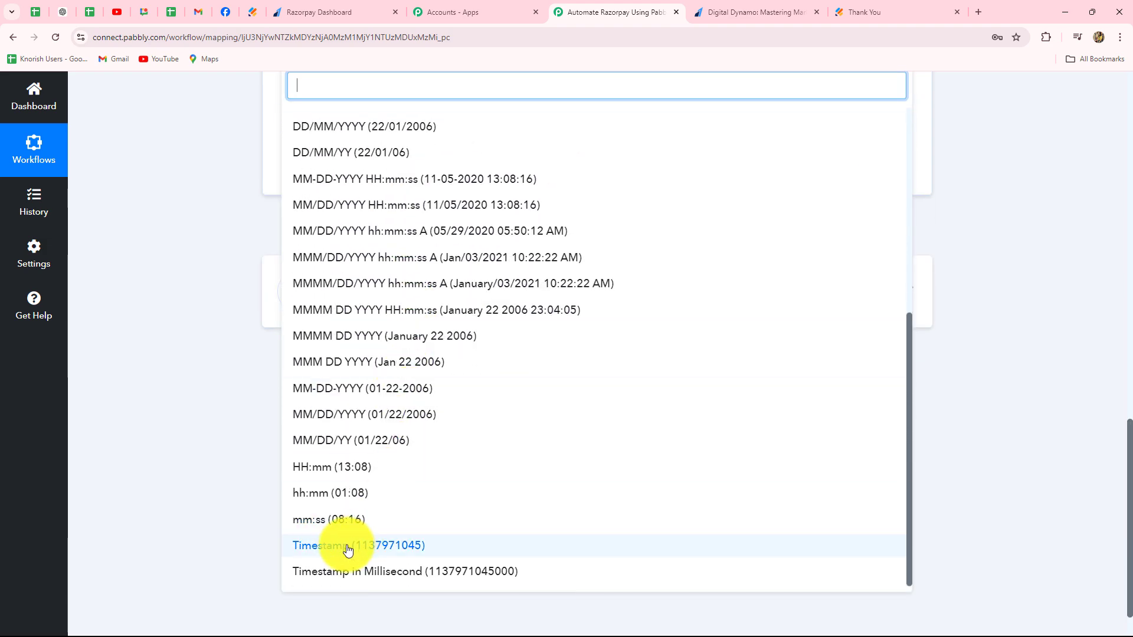
{"action": "left_click", "coordinate": [349, 474]}
{"action": "left_click", "coordinate": [189, 310]}
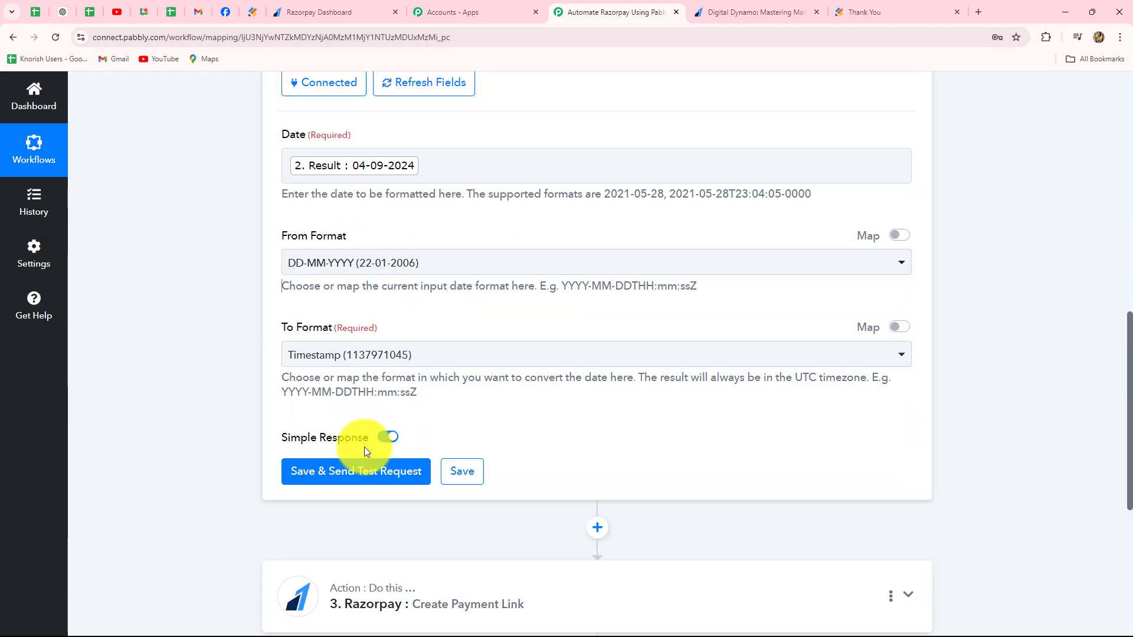
- Save the Format Date Only step with a test request and check the Result value in its response
{"action": "left_click", "coordinate": [348, 476]}
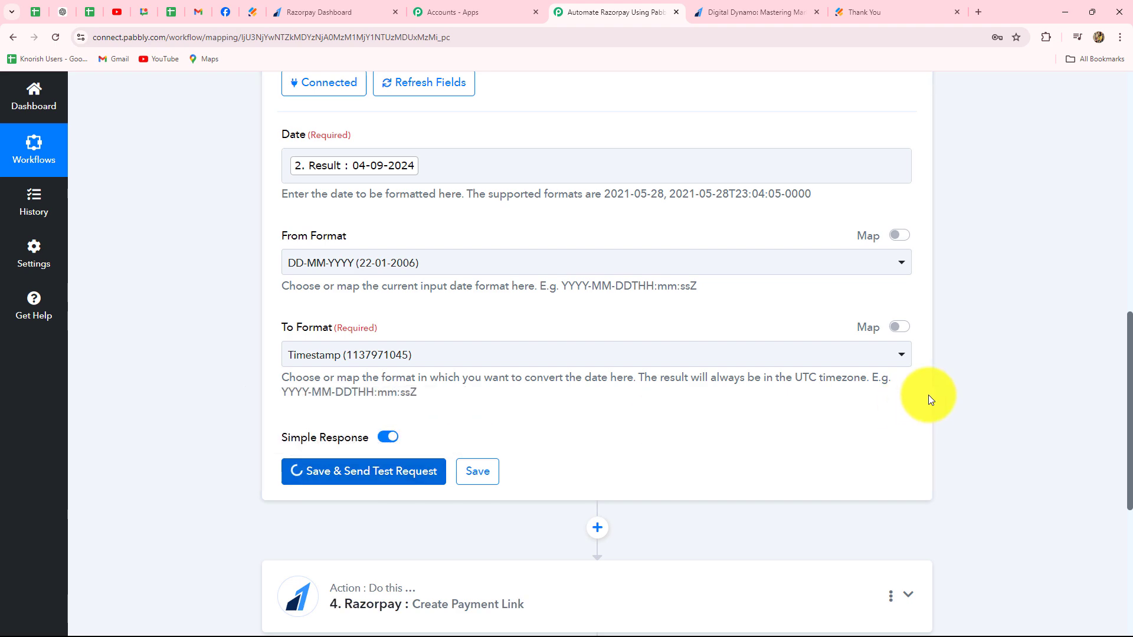
{"action": "scroll", "coordinate": [829, 366], "scroll_direction": "down", "scroll_amount": 5}
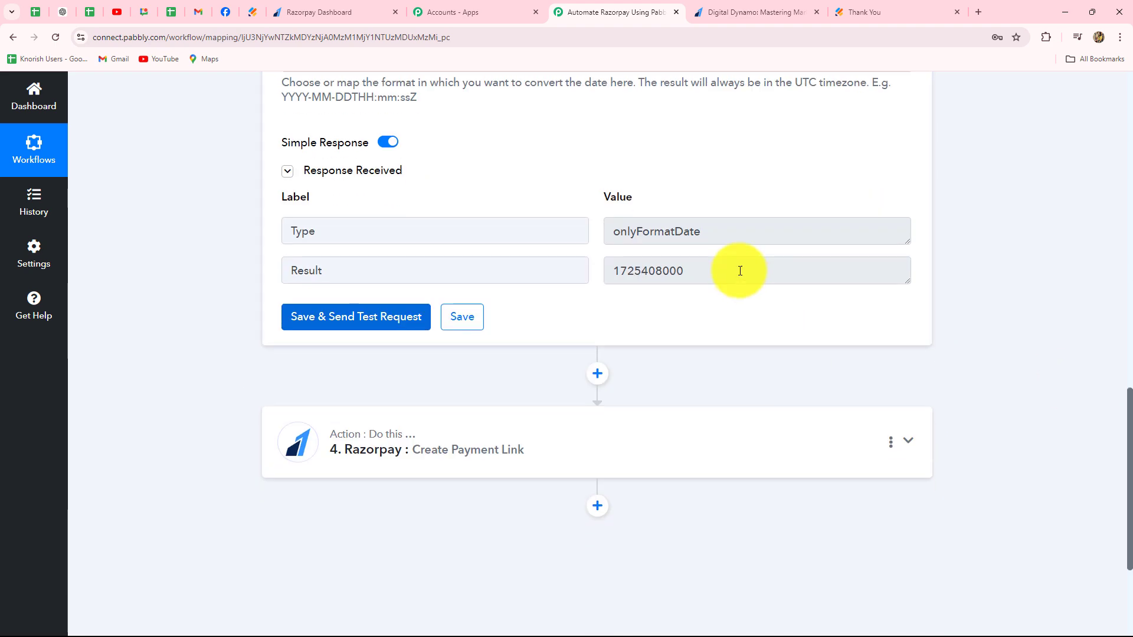
{"action": "double_click", "coordinate": [738, 271]}
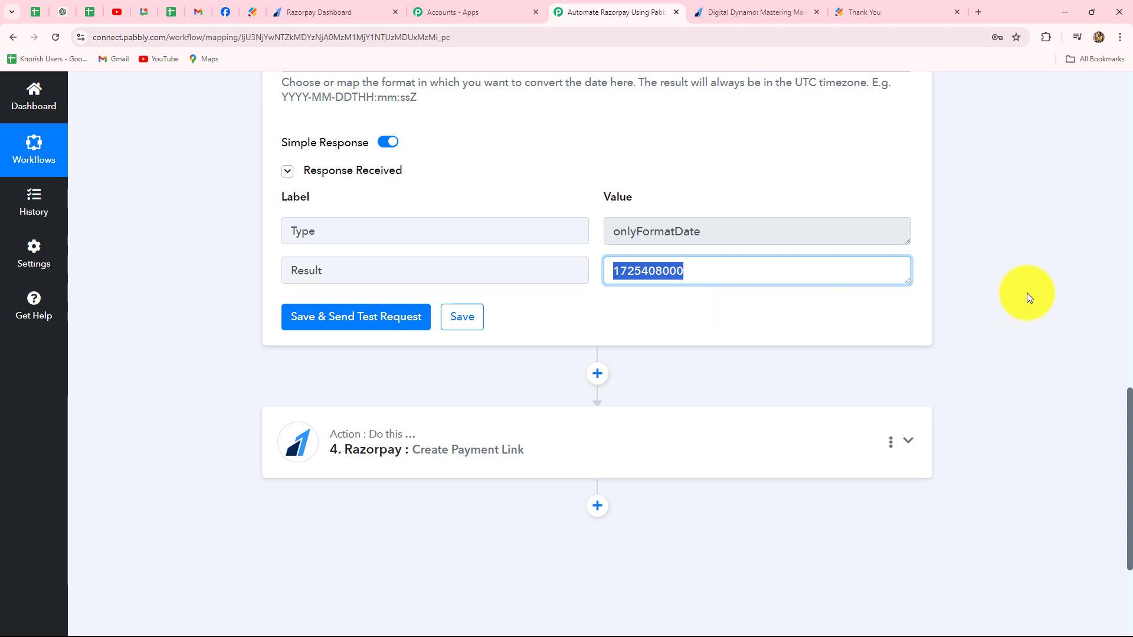
- Map the Expire field of the Razorpay Create Payment Link action to the Result of the Format Date Only step
{"action": "scroll", "coordinate": [1027, 292], "scroll_direction": "down", "scroll_amount": 4}
{"action": "left_click", "coordinate": [468, 220]}
{"action": "scroll", "coordinate": [197, 279], "scroll_direction": "down", "scroll_amount": 15}
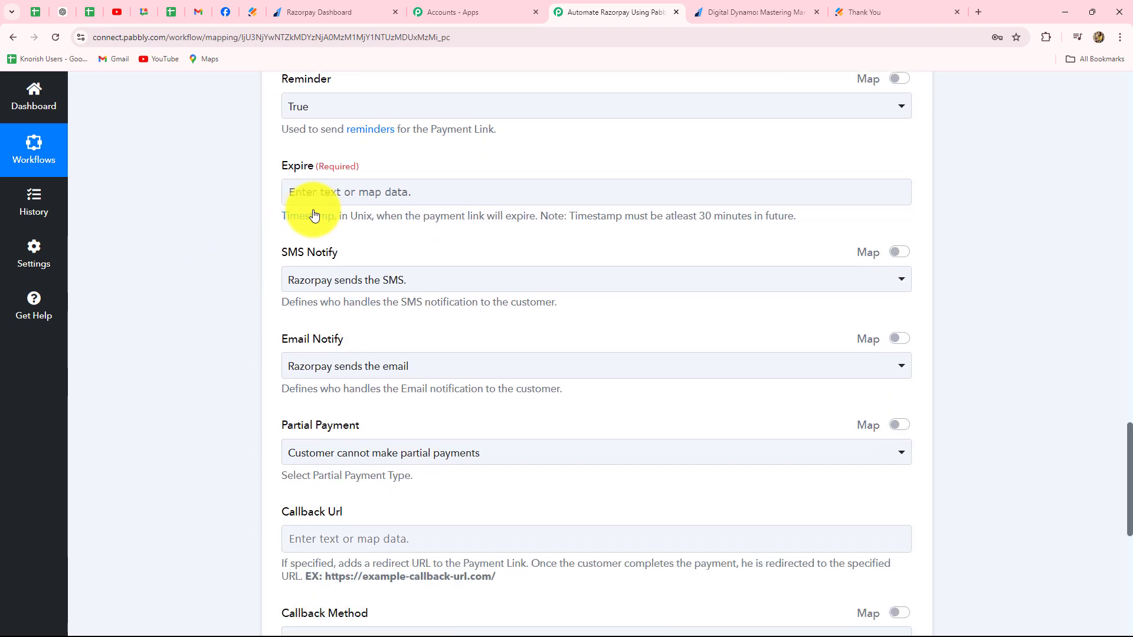
{"action": "left_click", "coordinate": [314, 195]}
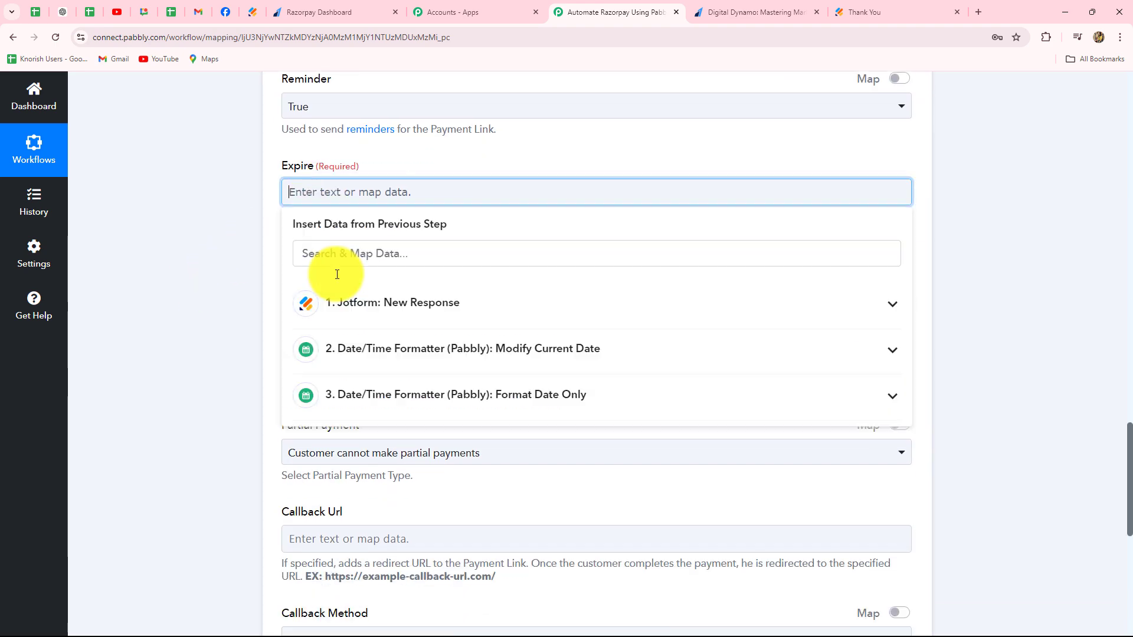
{"action": "left_click", "coordinate": [329, 392]}
{"action": "left_click", "coordinate": [328, 463]}
{"action": "left_click", "coordinate": [183, 348]}
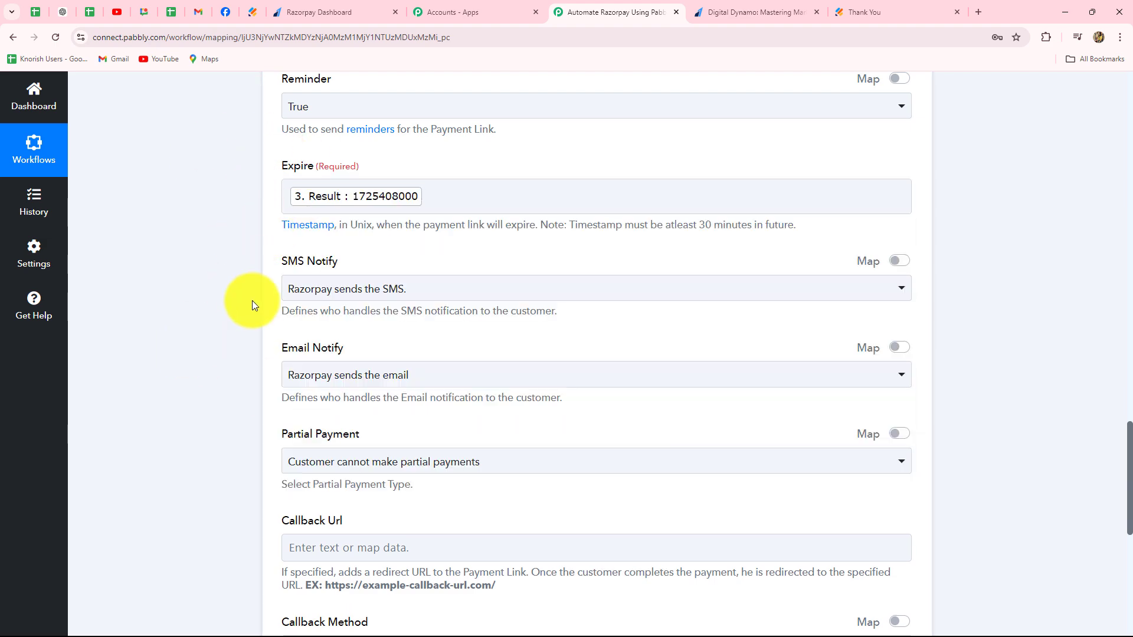
- Save the Razorpay Create Payment Link action and send a test request with the remaining options left as they are
{"action": "scroll", "coordinate": [253, 303], "scroll_direction": "down", "scroll_amount": 3}
{"action": "scroll", "coordinate": [252, 303], "scroll_direction": "up", "scroll_amount": 4}
{"action": "scroll", "coordinate": [253, 303], "scroll_direction": "down", "scroll_amount": 3}
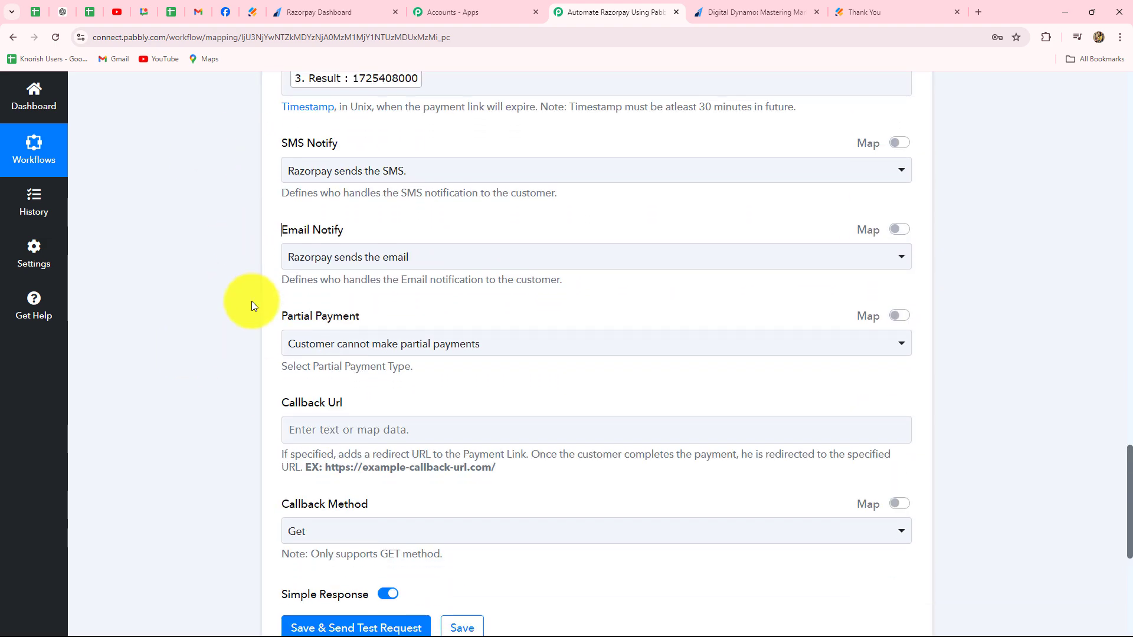
{"action": "scroll", "coordinate": [251, 305], "scroll_direction": "down", "scroll_amount": 5}
{"action": "left_click", "coordinate": [407, 284]}
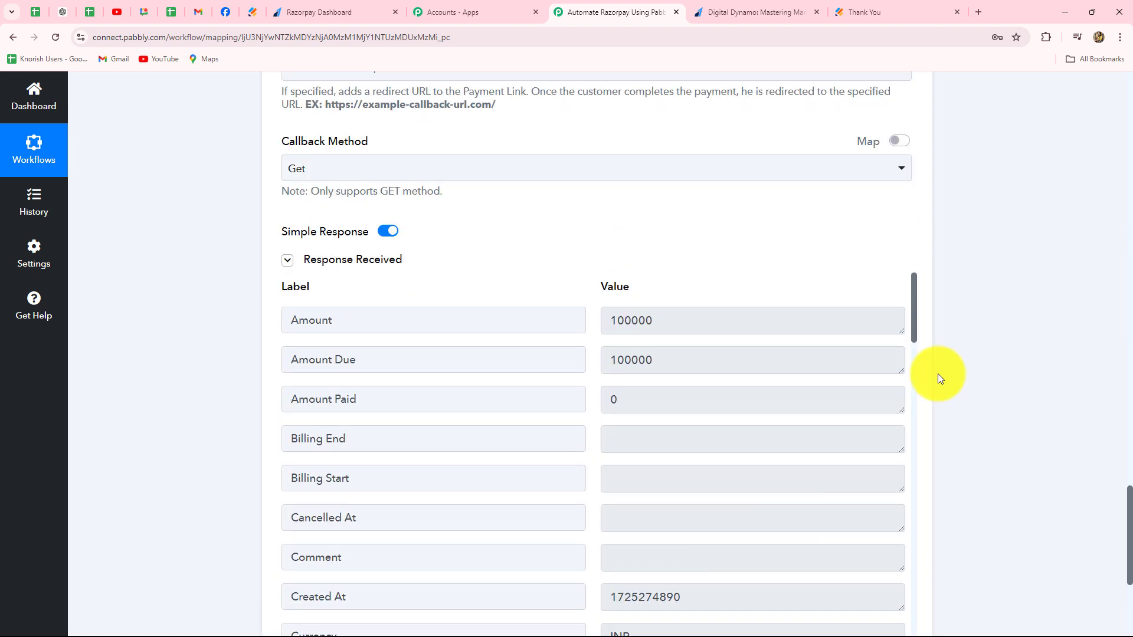
- Examine the Create Payment Link response, including the amount, customer details and Short Url value
{"action": "scroll", "coordinate": [827, 405], "scroll_direction": "down", "scroll_amount": 3}
{"action": "scroll", "coordinate": [828, 406], "scroll_direction": "up", "scroll_amount": 1}
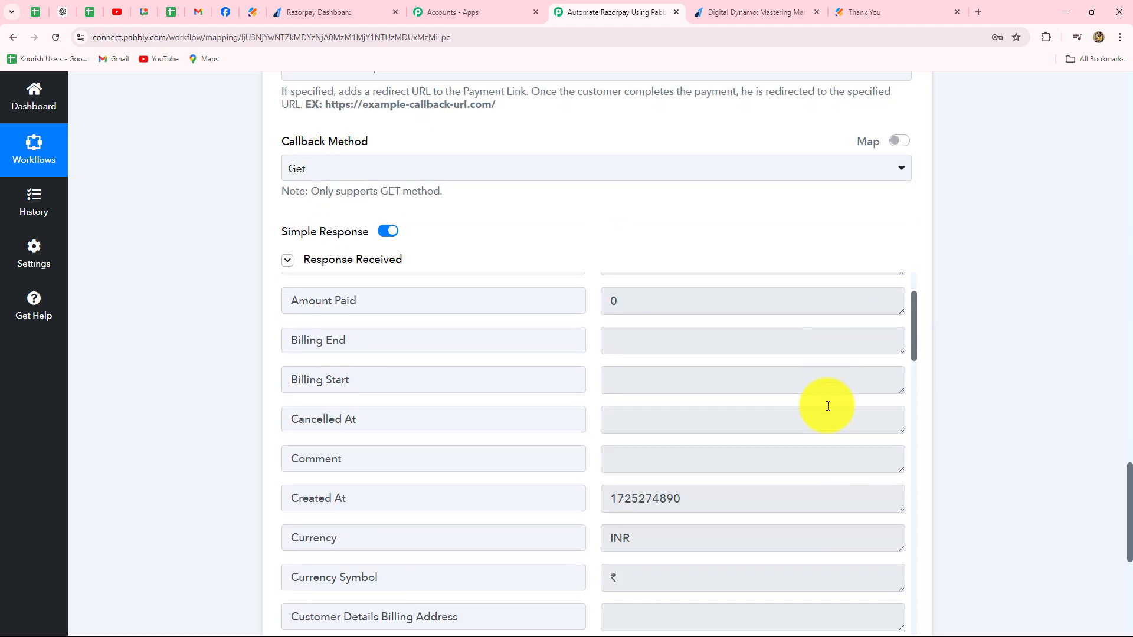
{"action": "scroll", "coordinate": [828, 406], "scroll_direction": "up", "scroll_amount": 2}
{"action": "scroll", "coordinate": [828, 406], "scroll_direction": "down", "scroll_amount": 10}
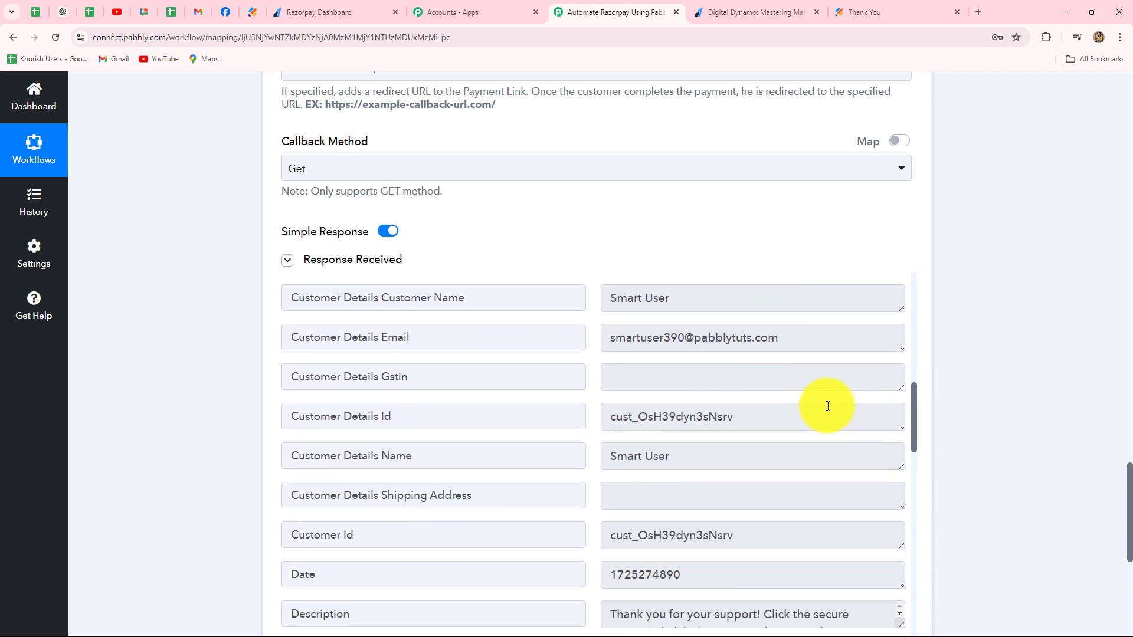
{"action": "scroll", "coordinate": [828, 406], "scroll_direction": "down", "scroll_amount": 9}
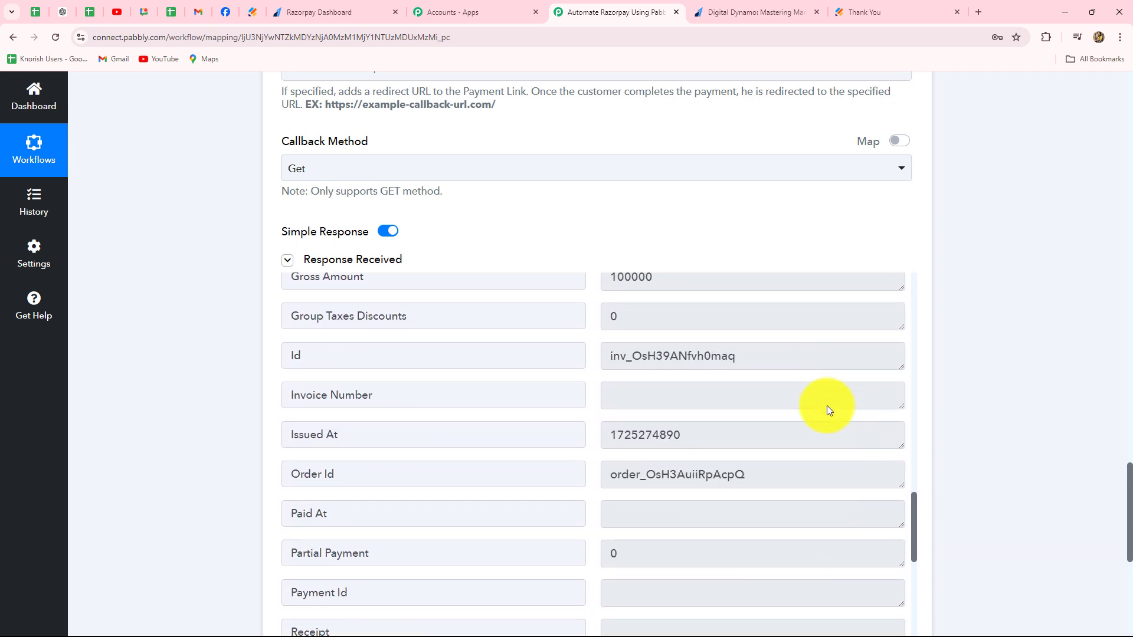
{"action": "scroll", "coordinate": [828, 406], "scroll_direction": "down", "scroll_amount": 7}
{"action": "scroll", "coordinate": [828, 406], "scroll_direction": "down", "scroll_amount": 1}
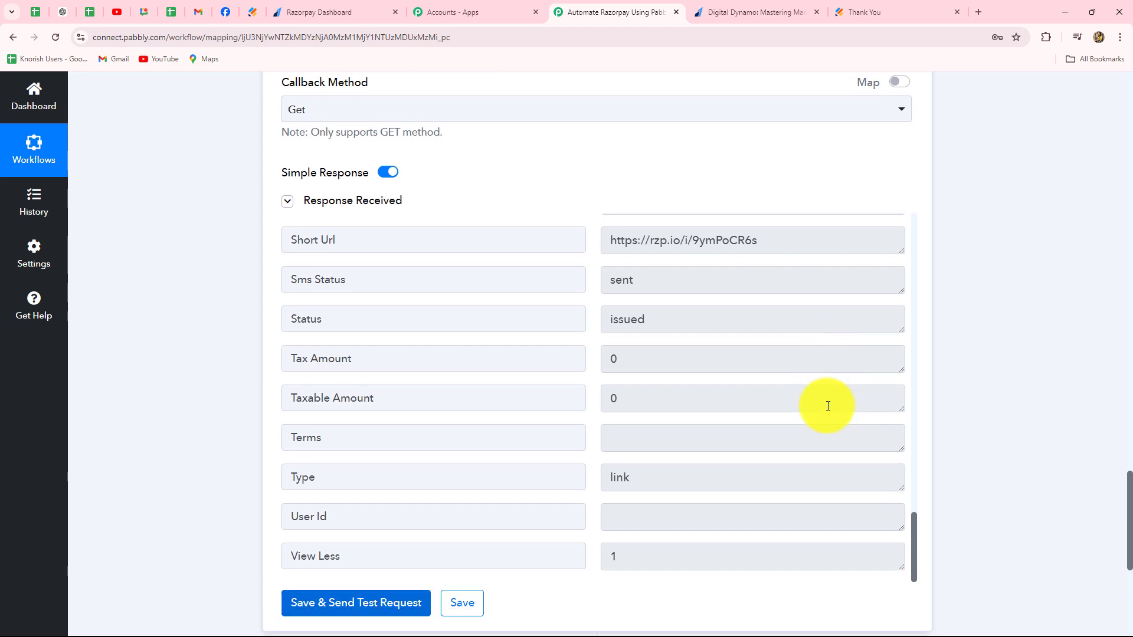
{"action": "scroll", "coordinate": [828, 406], "scroll_direction": "up", "scroll_amount": 2}
{"action": "left_click_drag", "start_coordinate": [761, 358], "coordinate": [587, 357]}
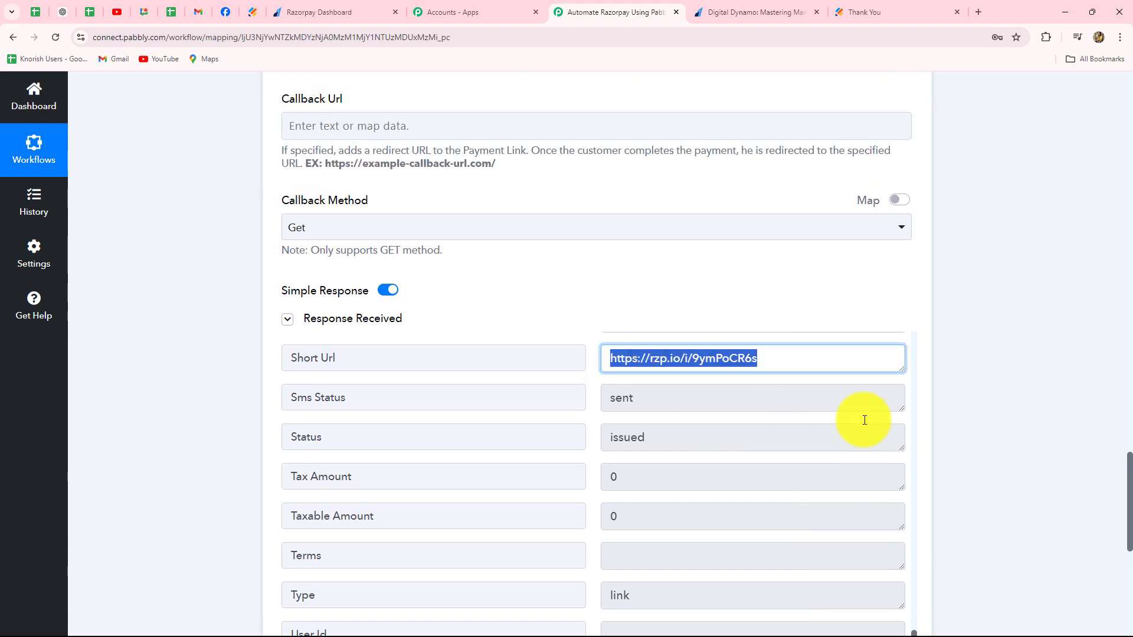
- Review the Razorpay action's expiry and notification settings and the order of the workflow's steps from the Jotform trigger onward
{"action": "scroll", "coordinate": [1028, 403], "scroll_direction": "up", "scroll_amount": 2}
{"action": "scroll", "coordinate": [1029, 402], "scroll_direction": "down", "scroll_amount": 2}
{"action": "scroll", "coordinate": [989, 382], "scroll_direction": "up", "scroll_amount": 5}
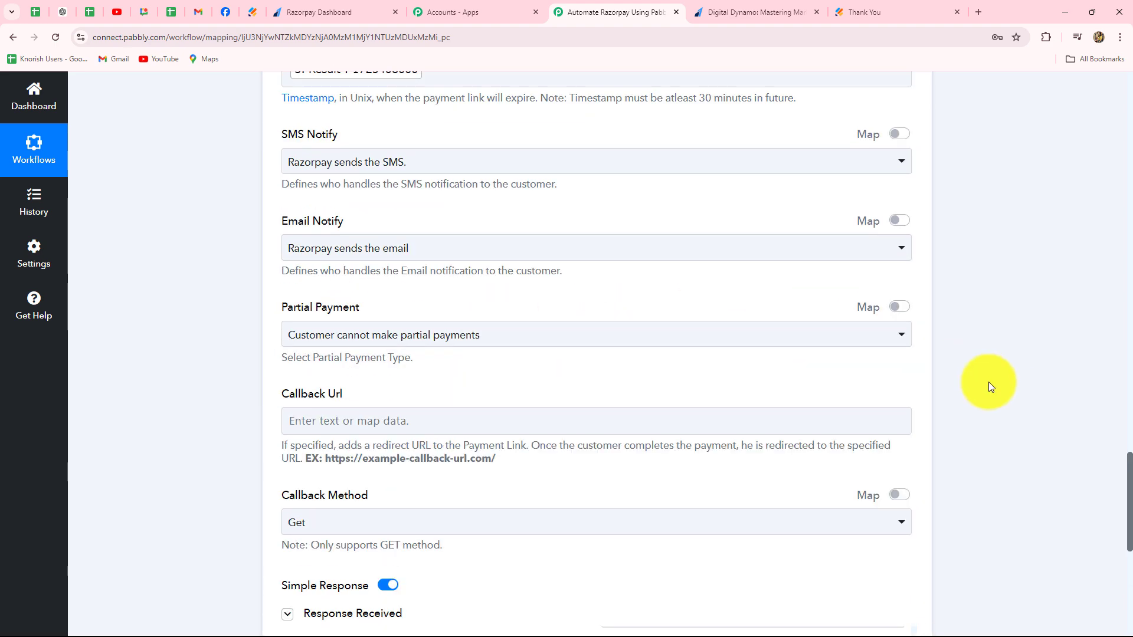
{"action": "scroll", "coordinate": [989, 381], "scroll_direction": "up", "scroll_amount": 5}
{"action": "scroll", "coordinate": [989, 381], "scroll_direction": "down", "scroll_amount": 18}
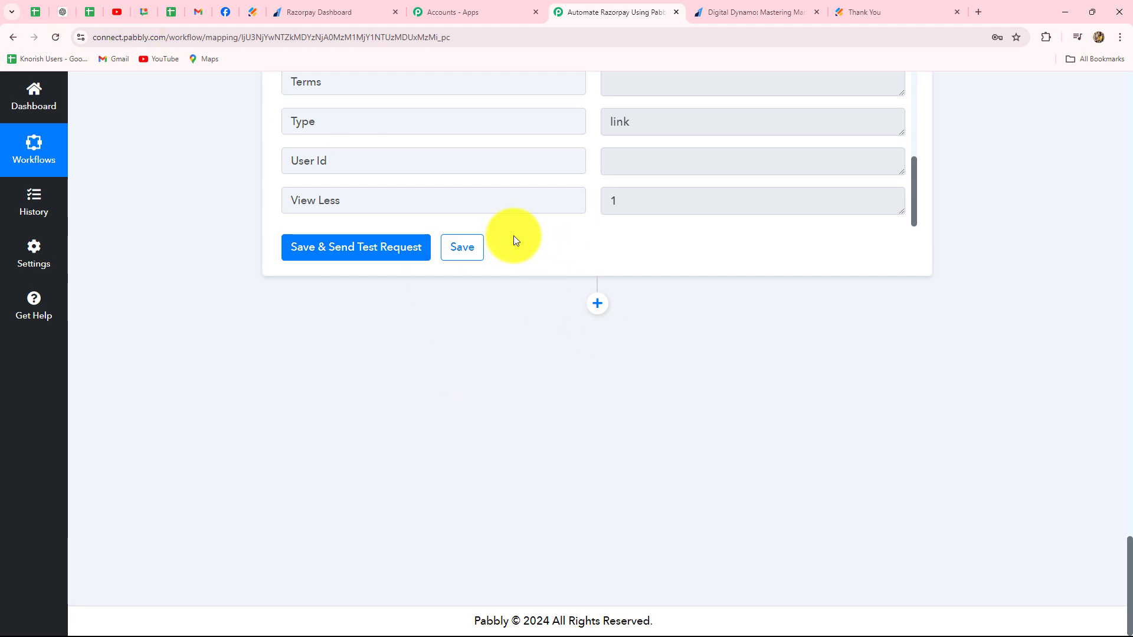
{"action": "scroll", "coordinate": [819, 335], "scroll_direction": "up", "scroll_amount": 20}
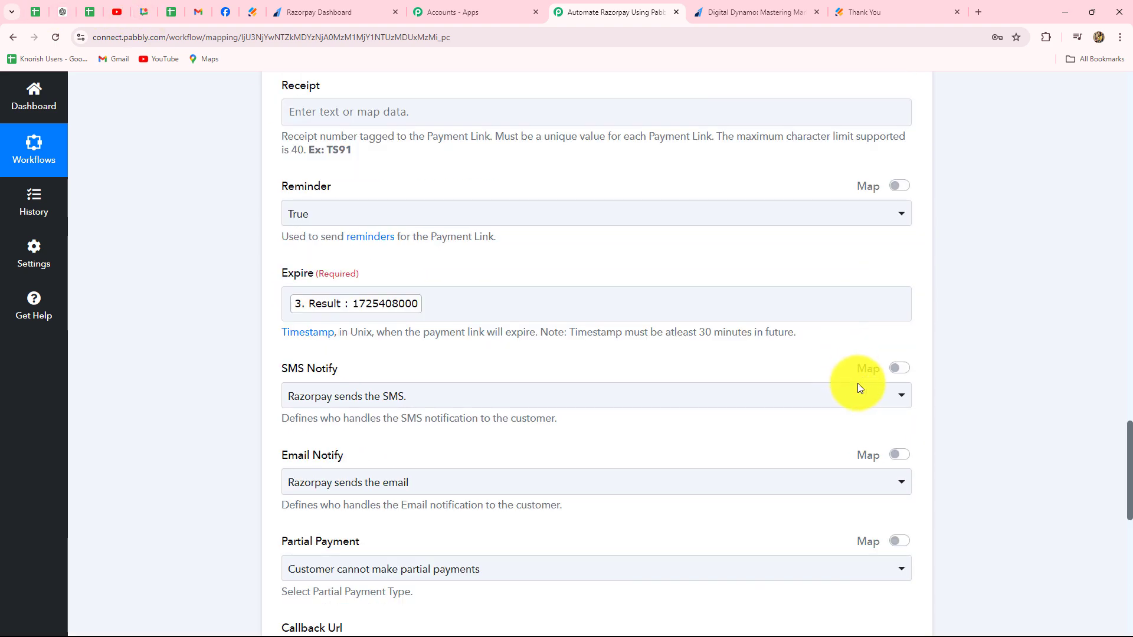
{"action": "scroll", "coordinate": [861, 388], "scroll_direction": "up", "scroll_amount": 20}
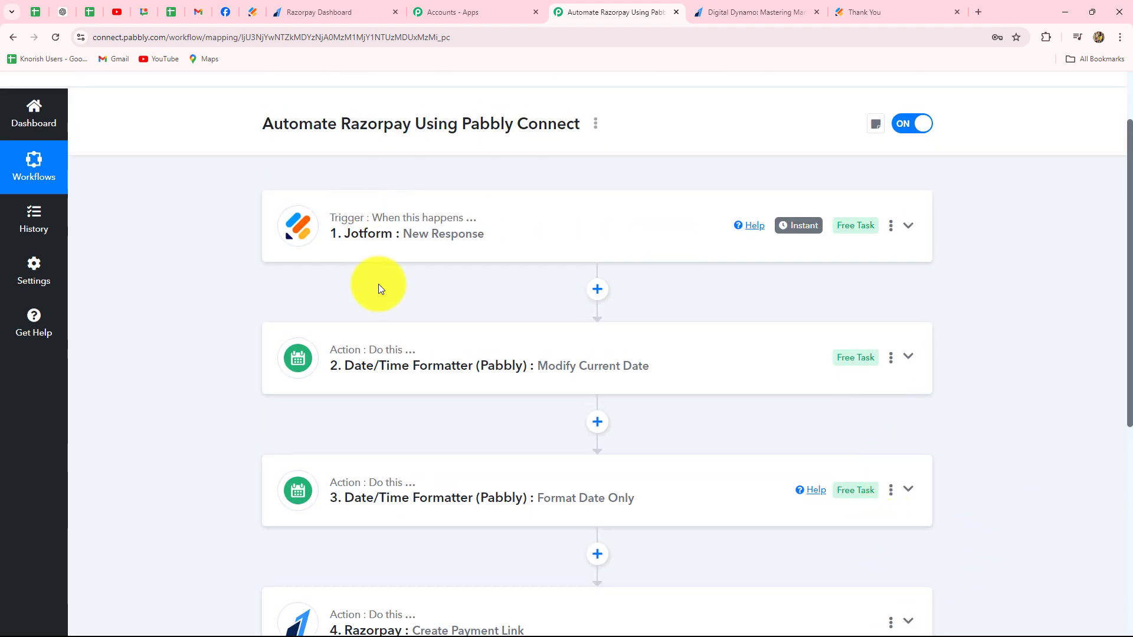
{"action": "scroll", "coordinate": [216, 381], "scroll_direction": "down", "scroll_amount": 2}
{"action": "scroll", "coordinate": [214, 382], "scroll_direction": "up", "scroll_amount": 3}
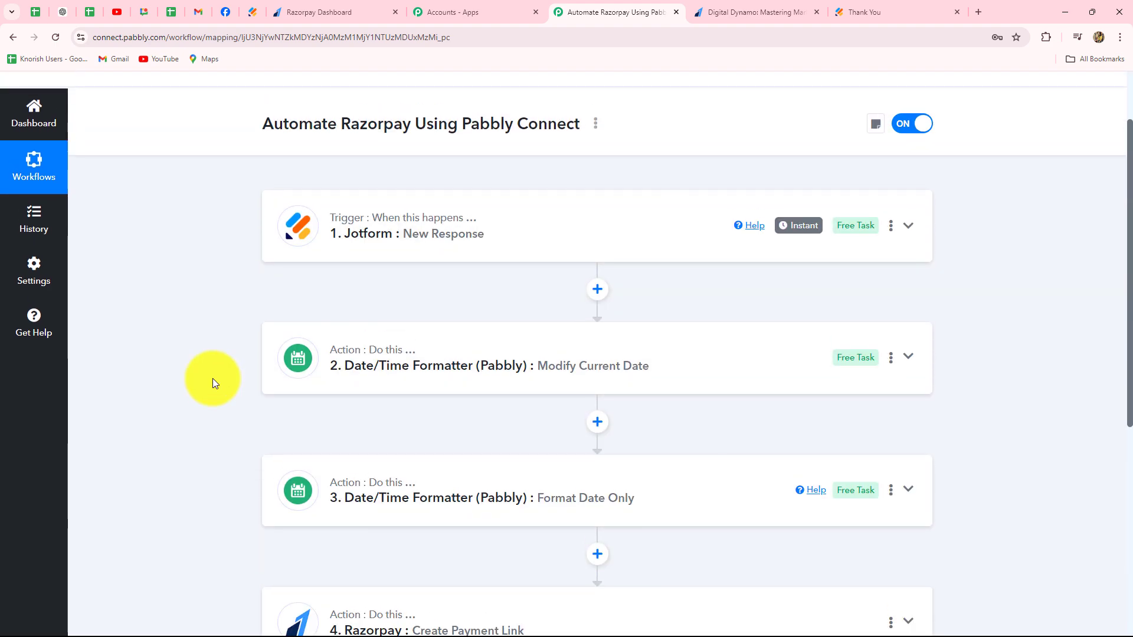
{"action": "scroll", "coordinate": [213, 378], "scroll_direction": "down", "scroll_amount": 3}
{"action": "scroll", "coordinate": [212, 375], "scroll_direction": "up", "scroll_amount": 2}
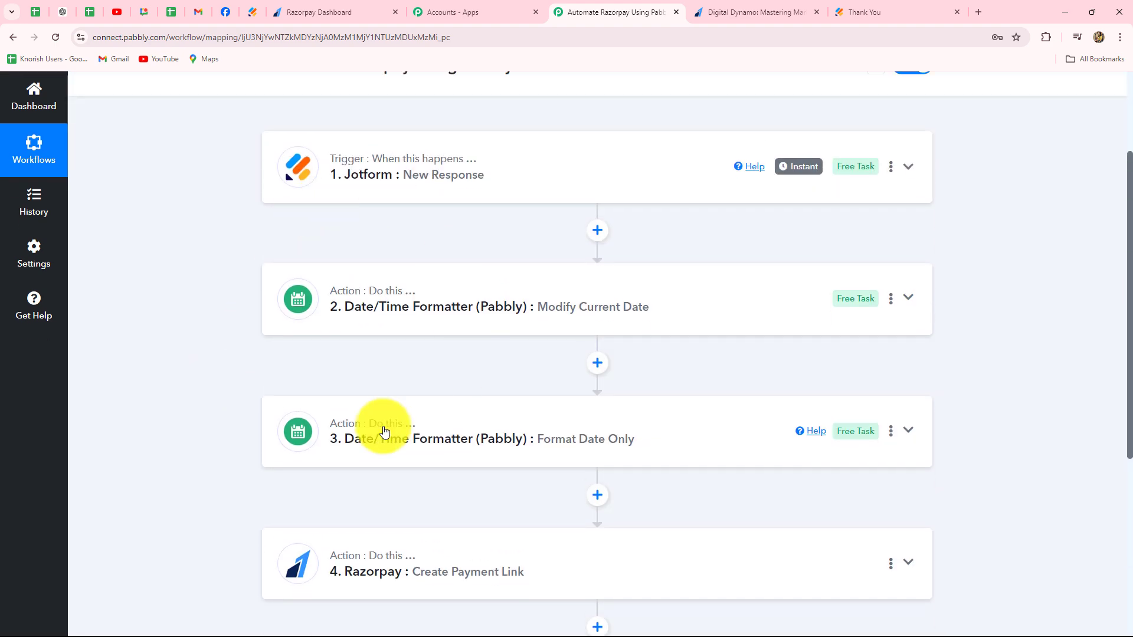
{"action": "scroll", "coordinate": [511, 557], "scroll_direction": "down", "scroll_amount": 3}
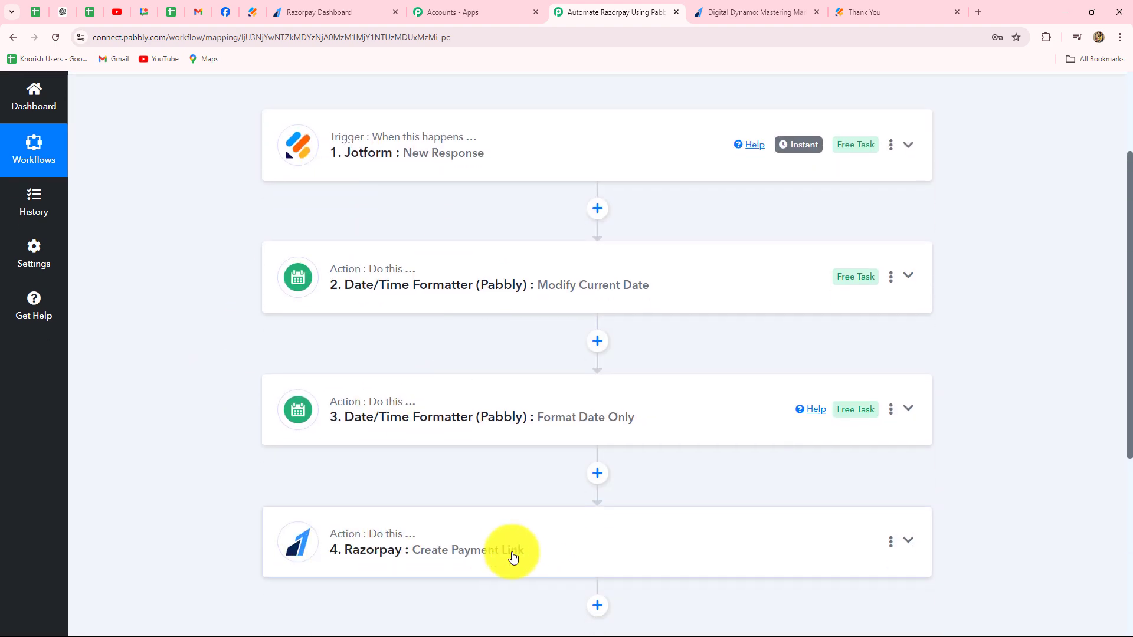
- Browse the action events available for the Razorpay action, keeping Create Payment Link selected, and return to the workflow's start
{"action": "left_click", "coordinate": [329, 379]}
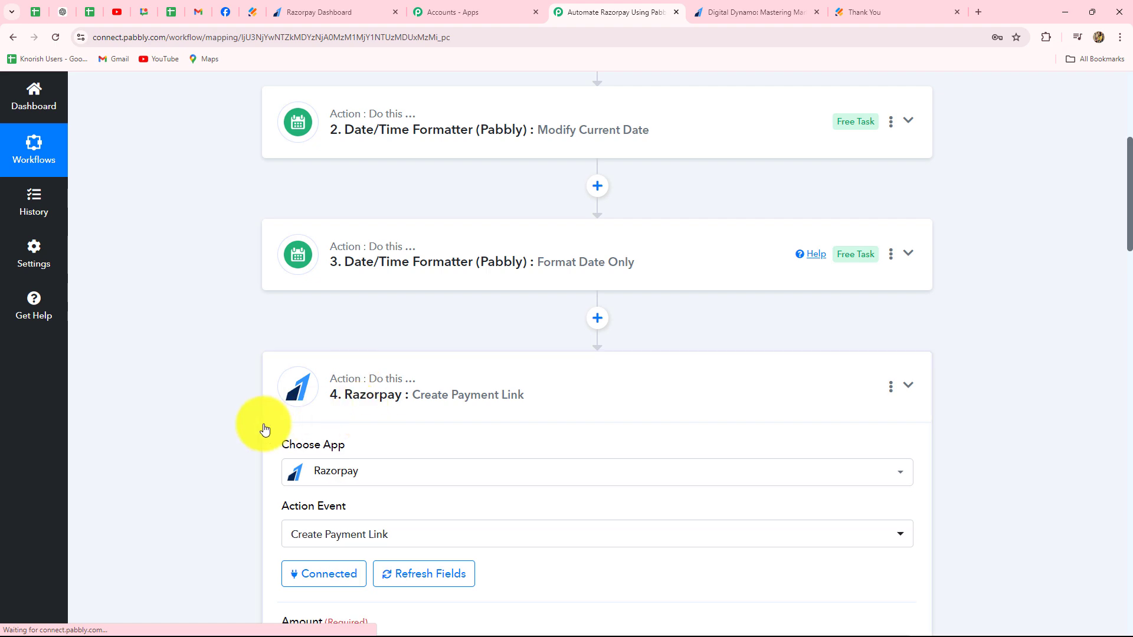
{"action": "scroll", "coordinate": [261, 423], "scroll_direction": "down", "scroll_amount": 4}
{"action": "left_click", "coordinate": [417, 298]}
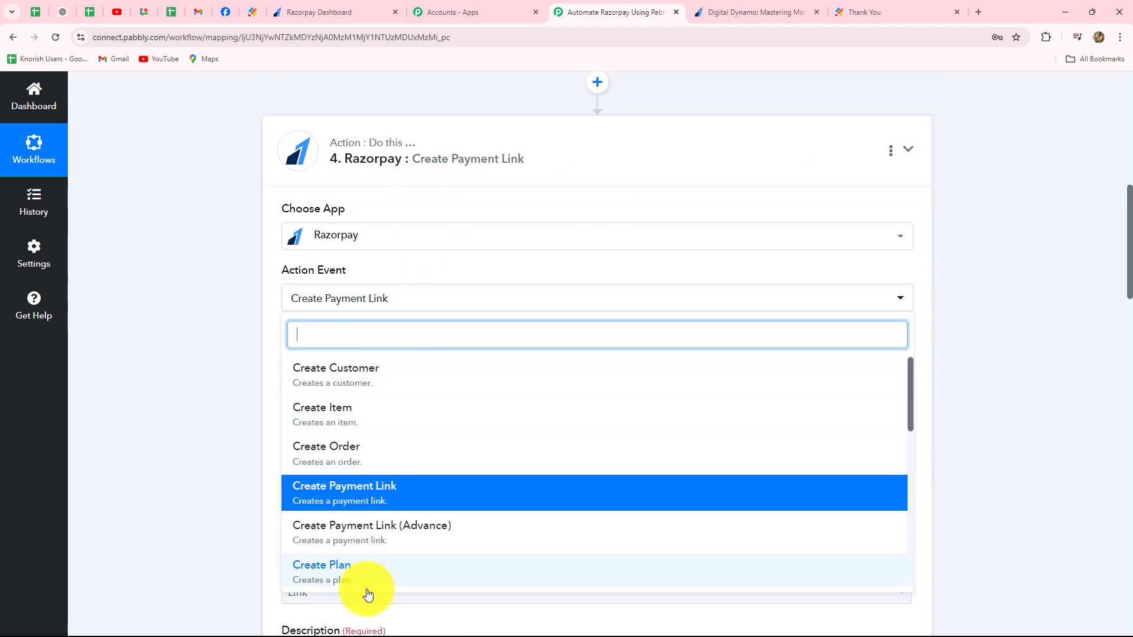
{"action": "scroll", "coordinate": [368, 558], "scroll_direction": "down", "scroll_amount": 1}
{"action": "scroll", "coordinate": [367, 553], "scroll_direction": "down", "scroll_amount": 3}
{"action": "left_click", "coordinate": [192, 434]}
{"action": "scroll", "coordinate": [222, 431], "scroll_direction": "up", "scroll_amount": 5}
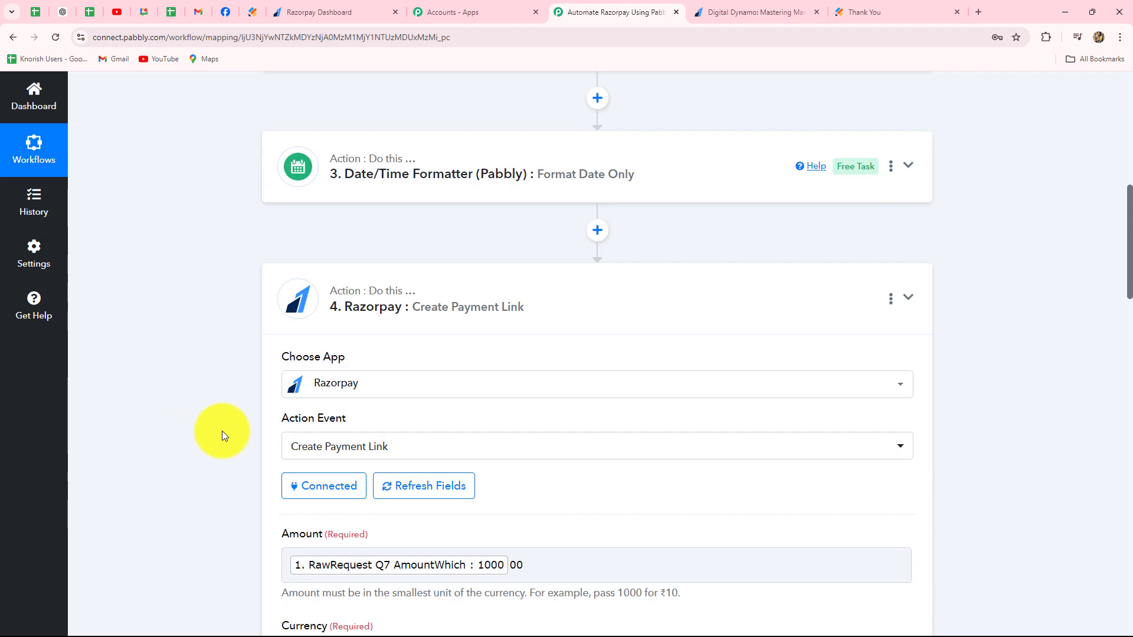
{"action": "scroll", "coordinate": [977, 451], "scroll_direction": "up", "scroll_amount": 5}
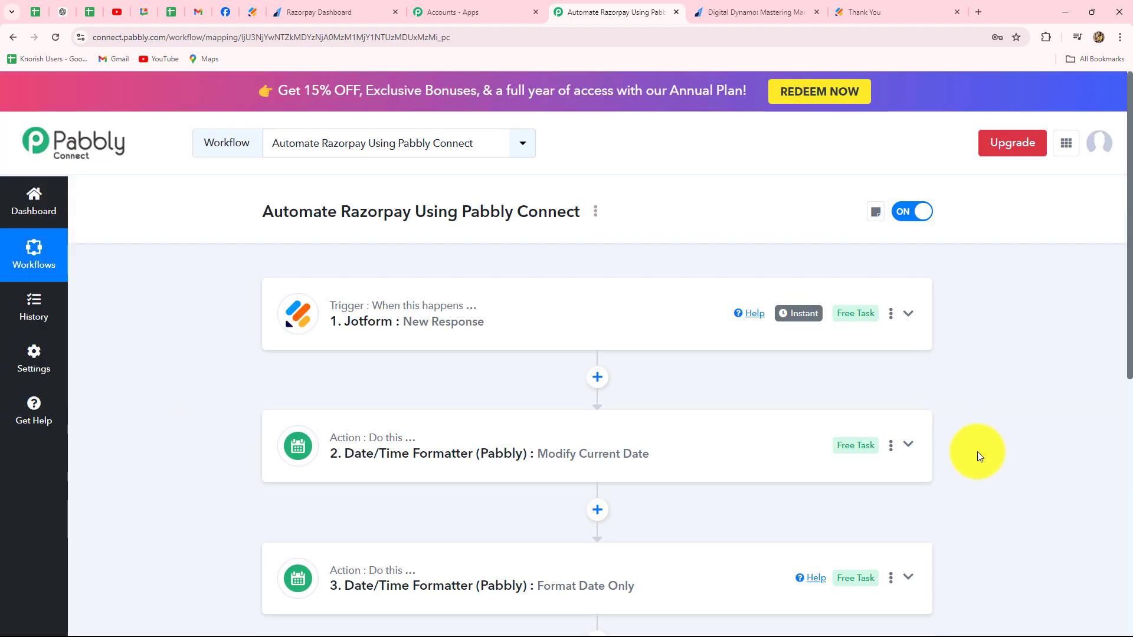